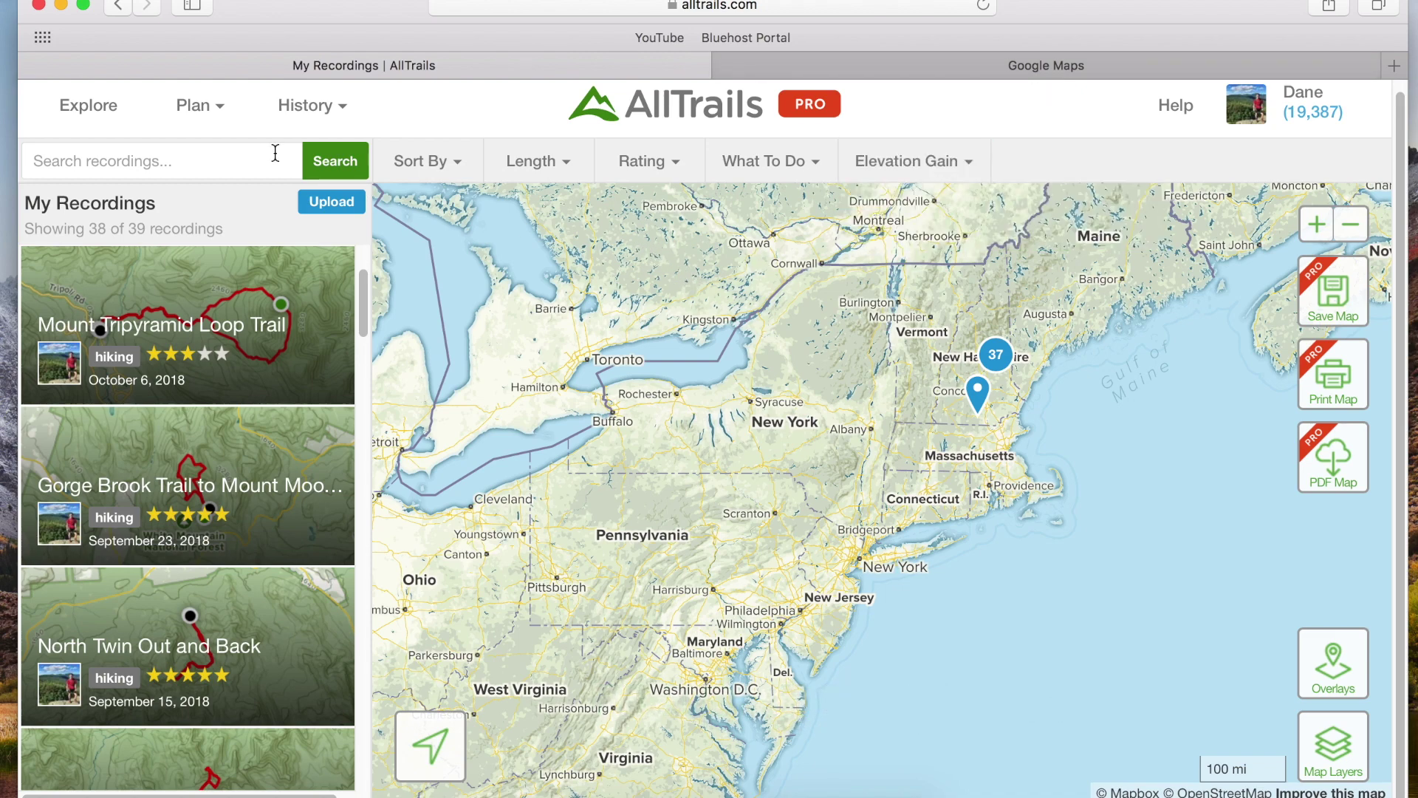
Create a new custom map named 'Waterfall Walk' from the Plan > Maps list.
mouse_move(192, 110)
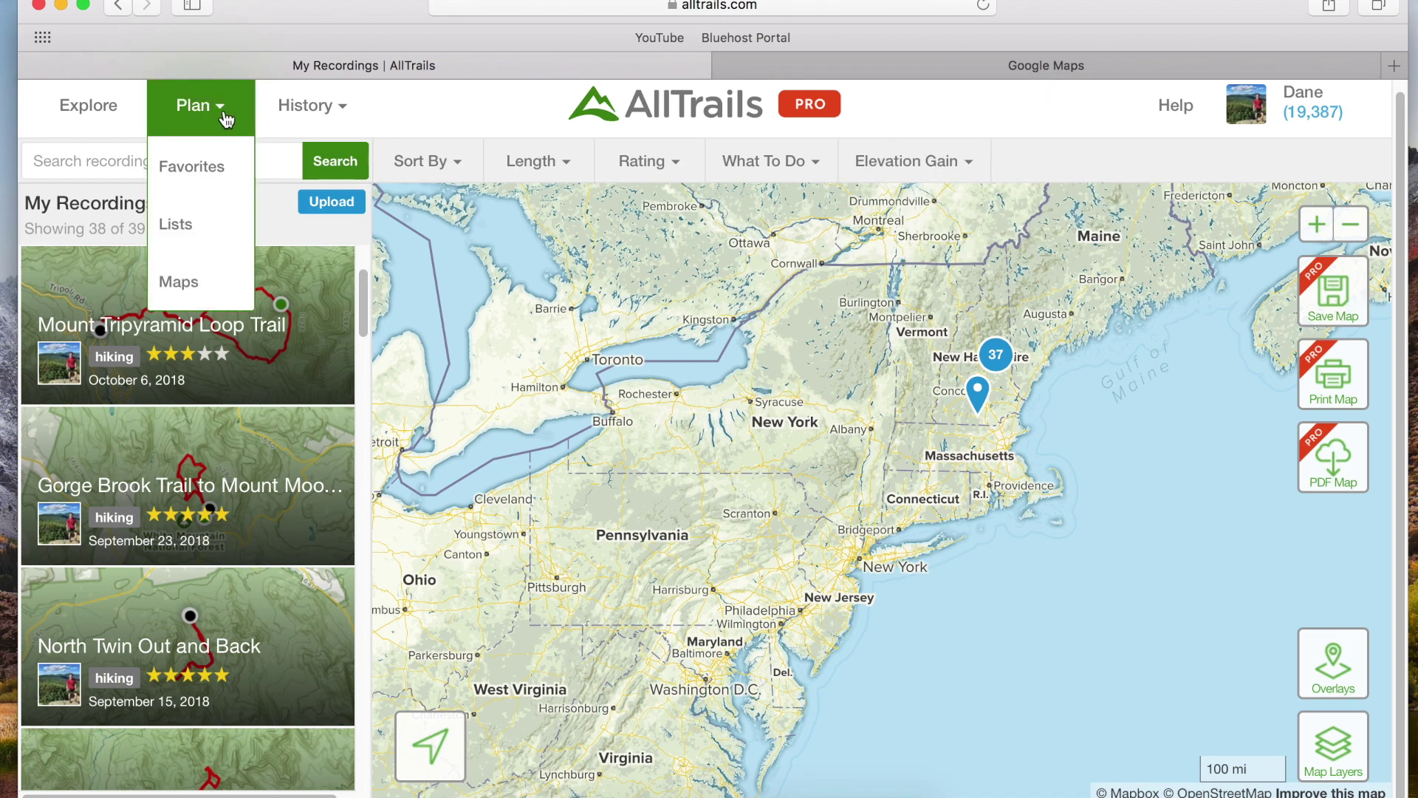
click(184, 291)
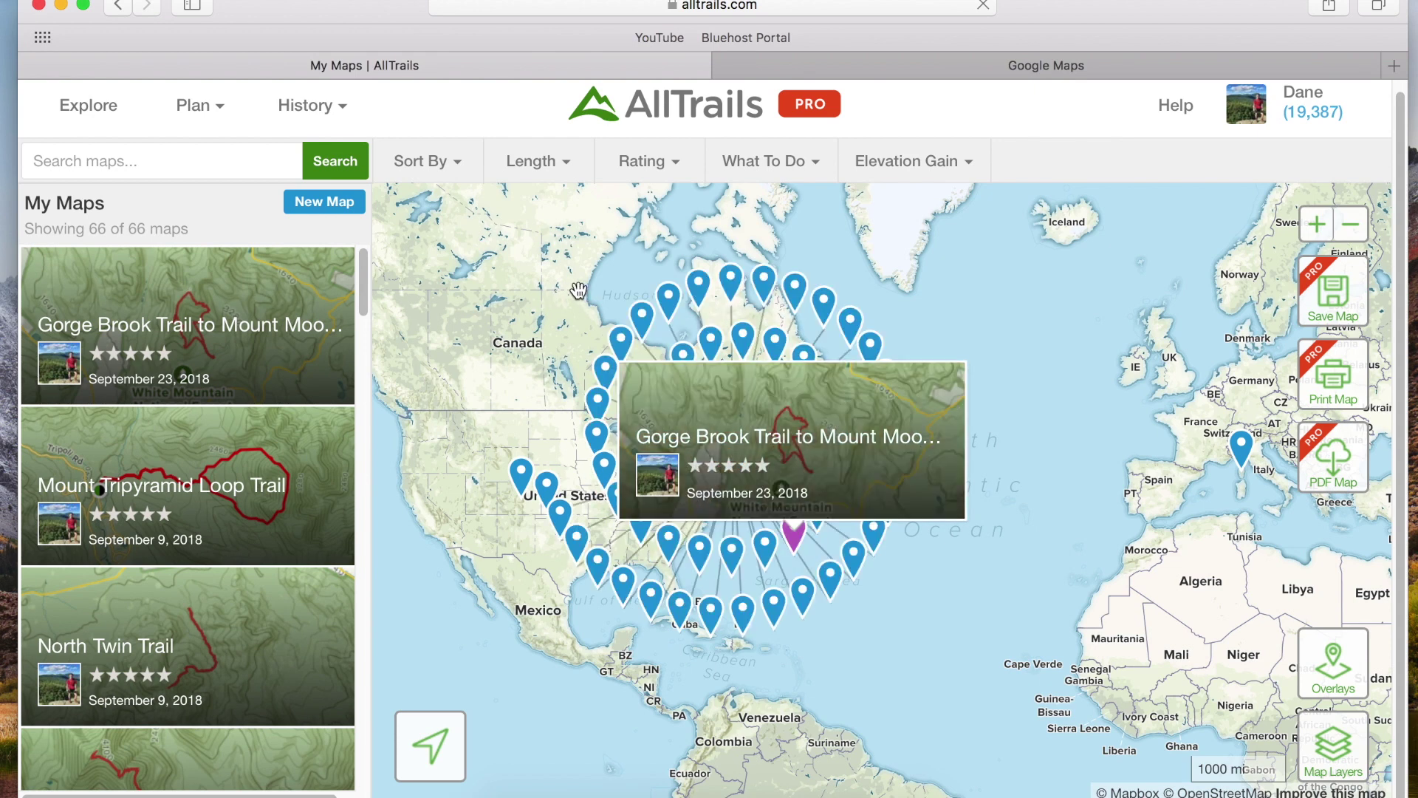
click(325, 202)
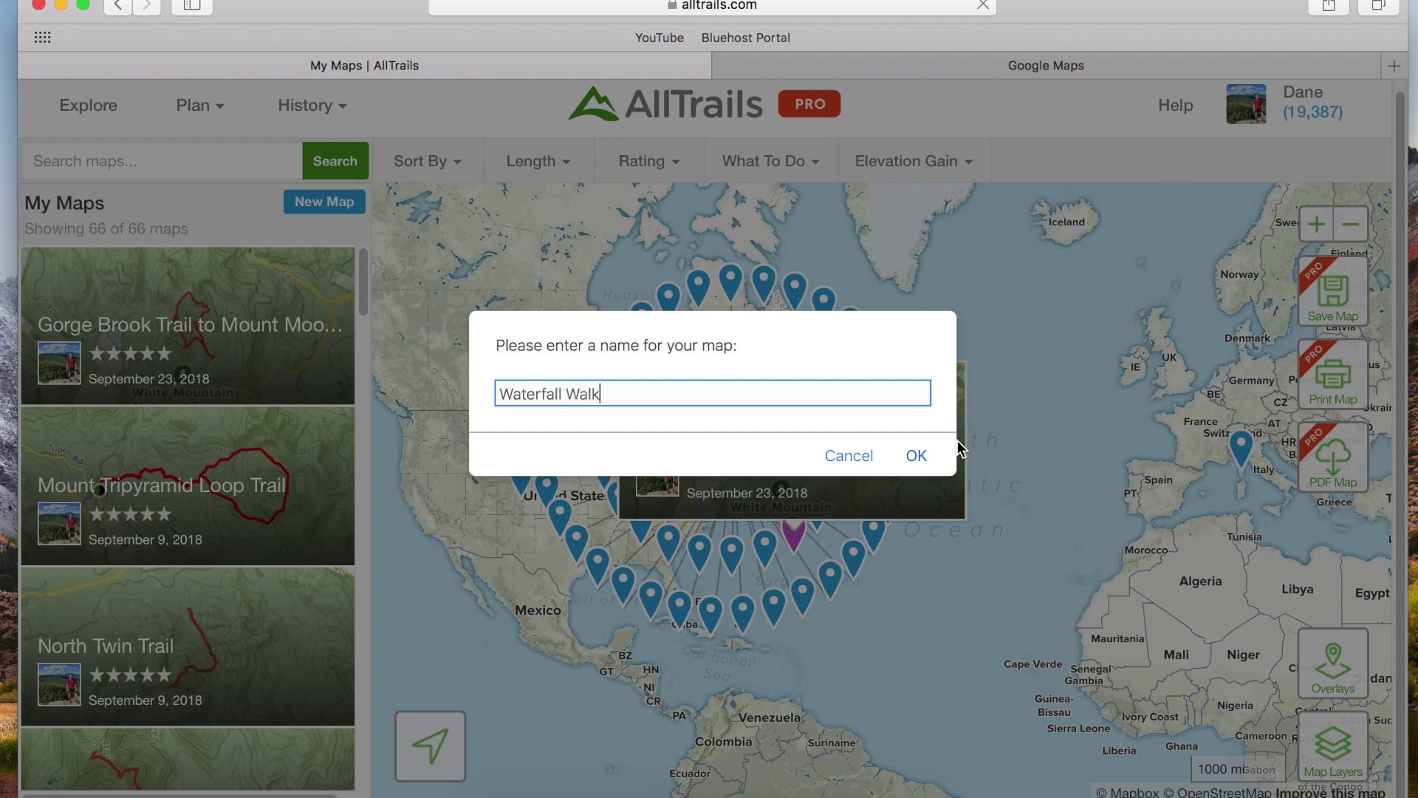
click(916, 458)
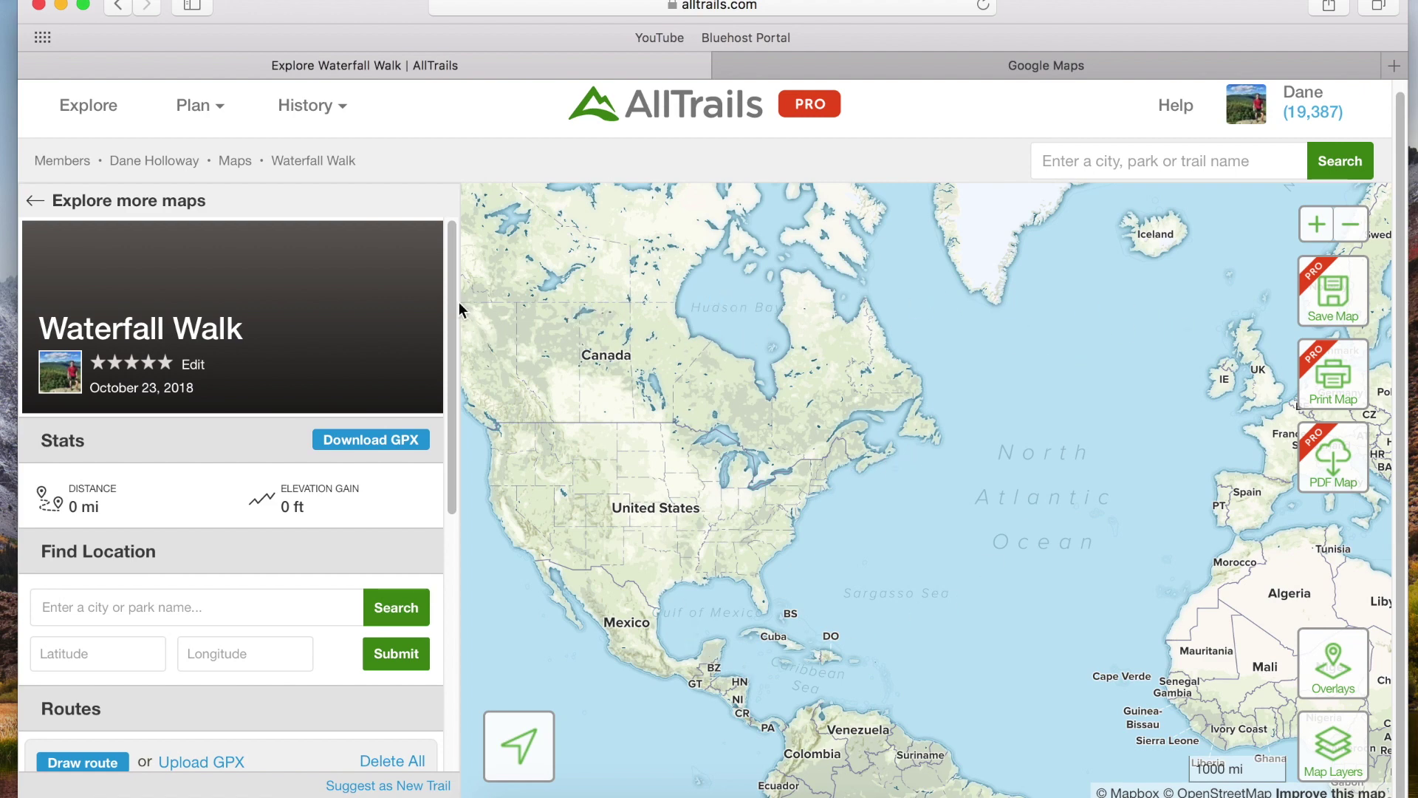
Zoom and pan the map to central New Hampshire, then scroll the sidebar to Find Location and Routes.
drag(457, 297, 392, 267)
scroll(834, 509, up, 10)
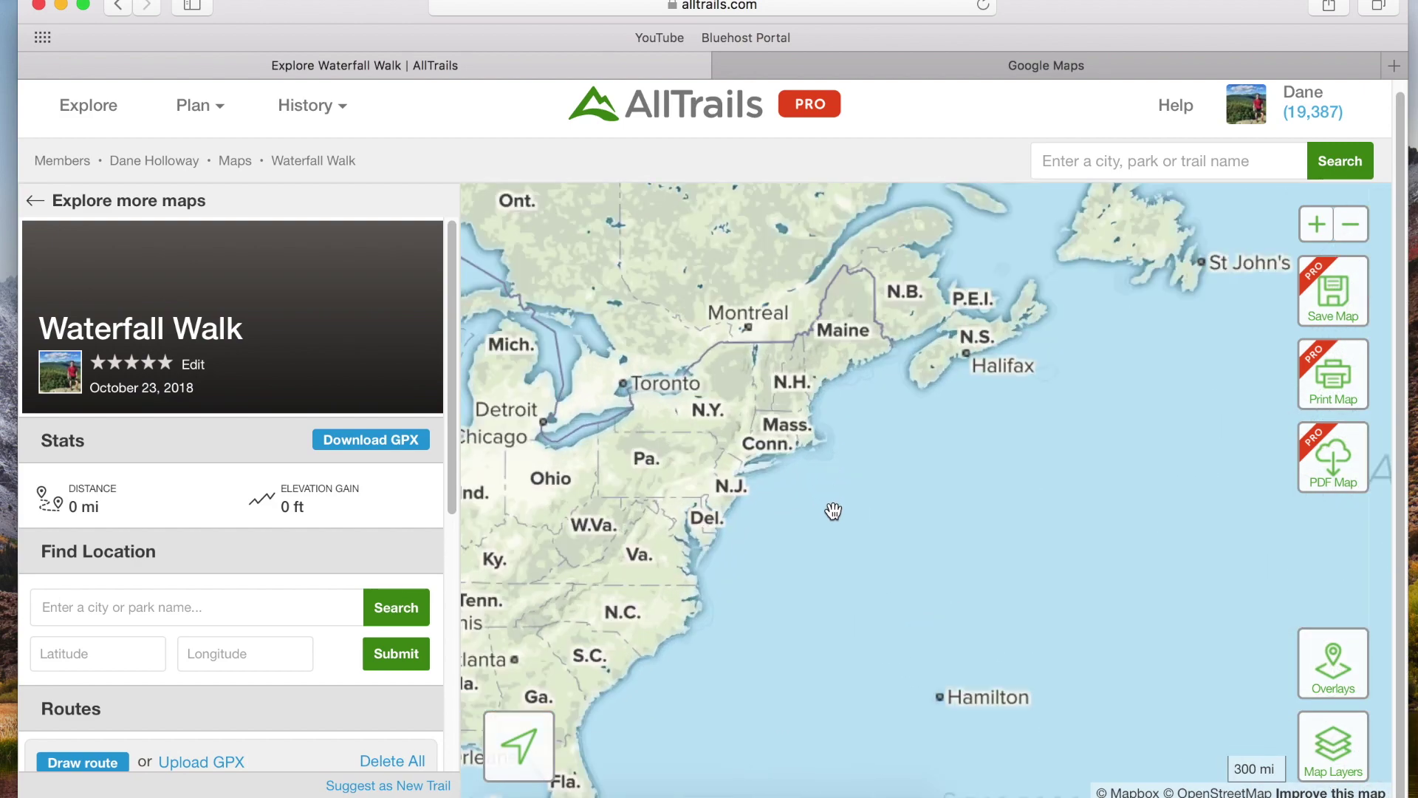
scroll(825, 414, up, 5)
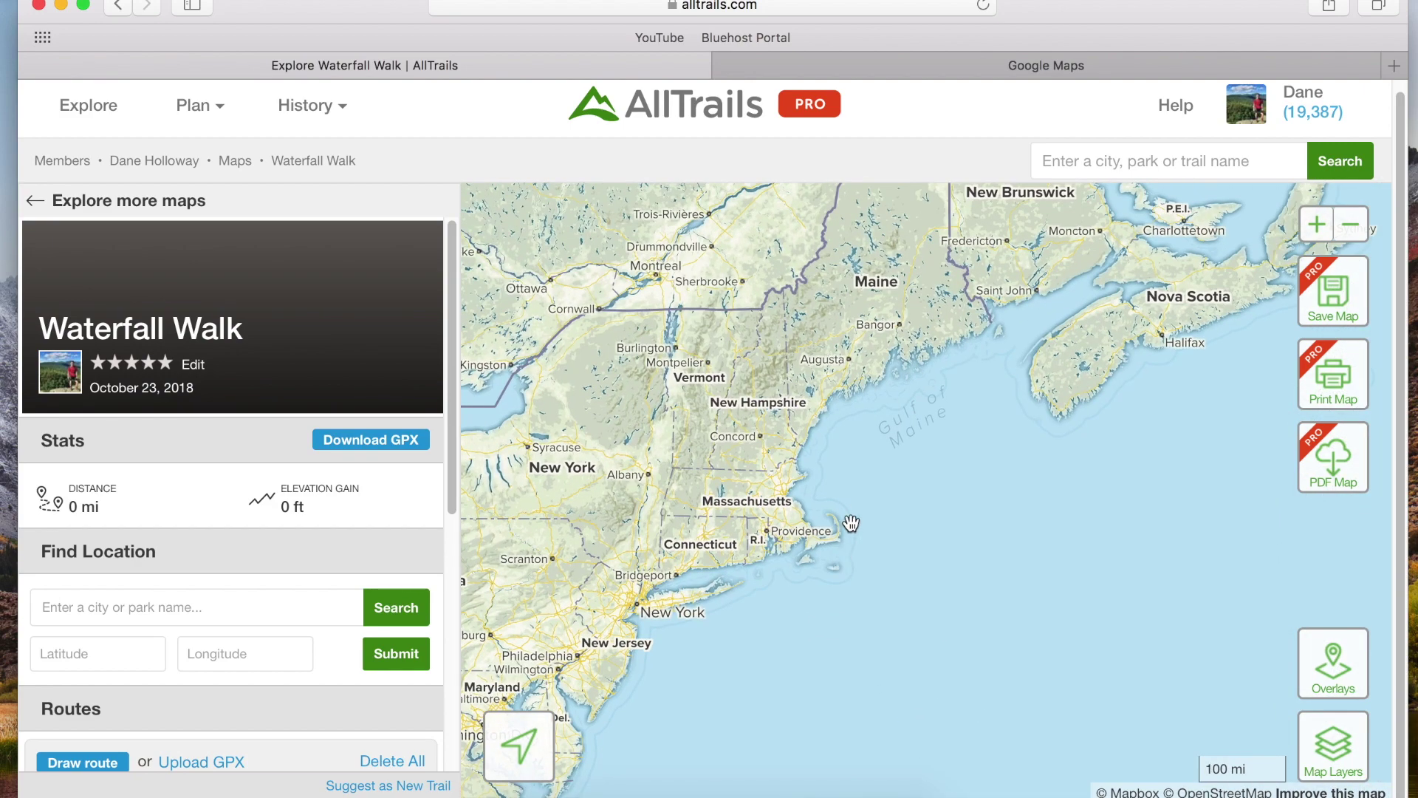
scroll(785, 408, up, 3)
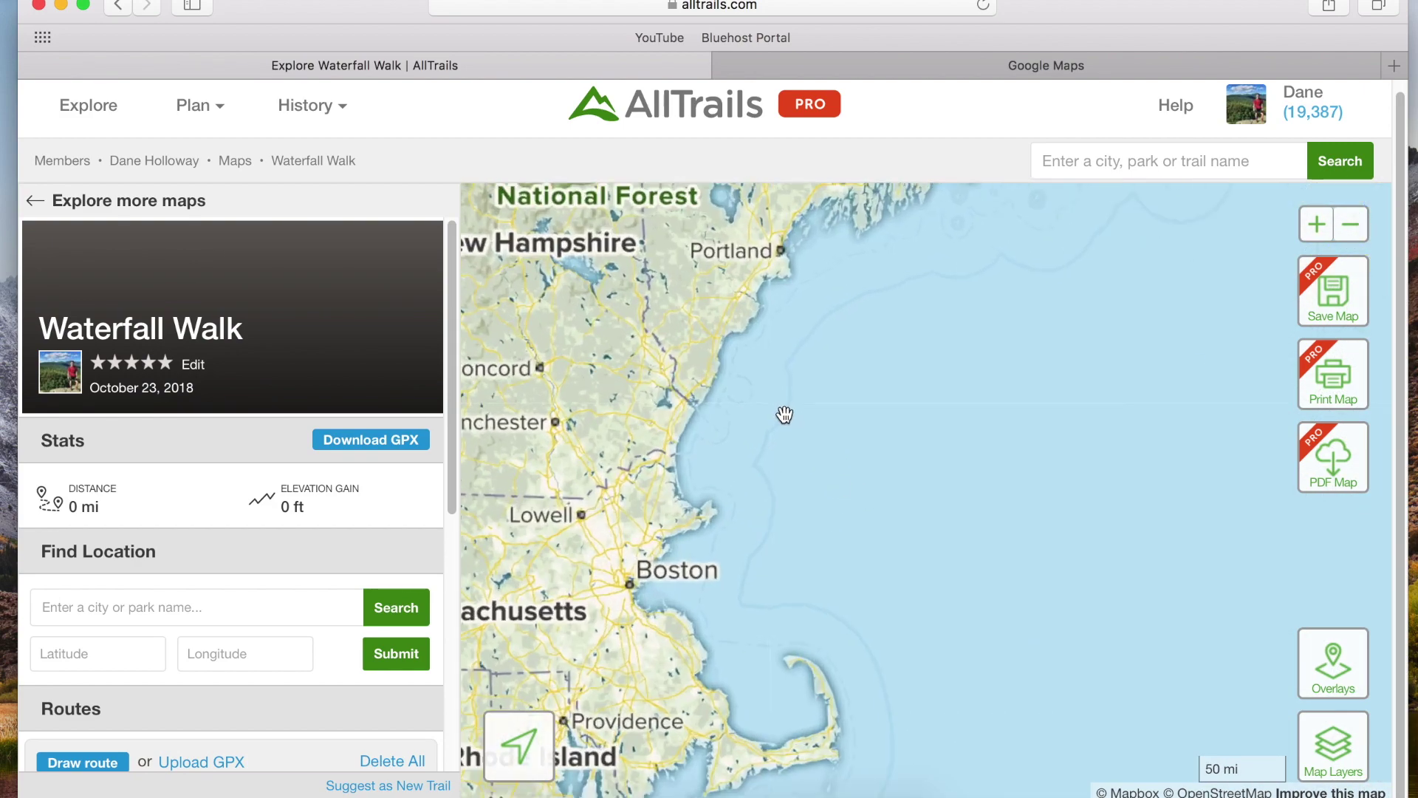
drag(785, 406, 953, 619)
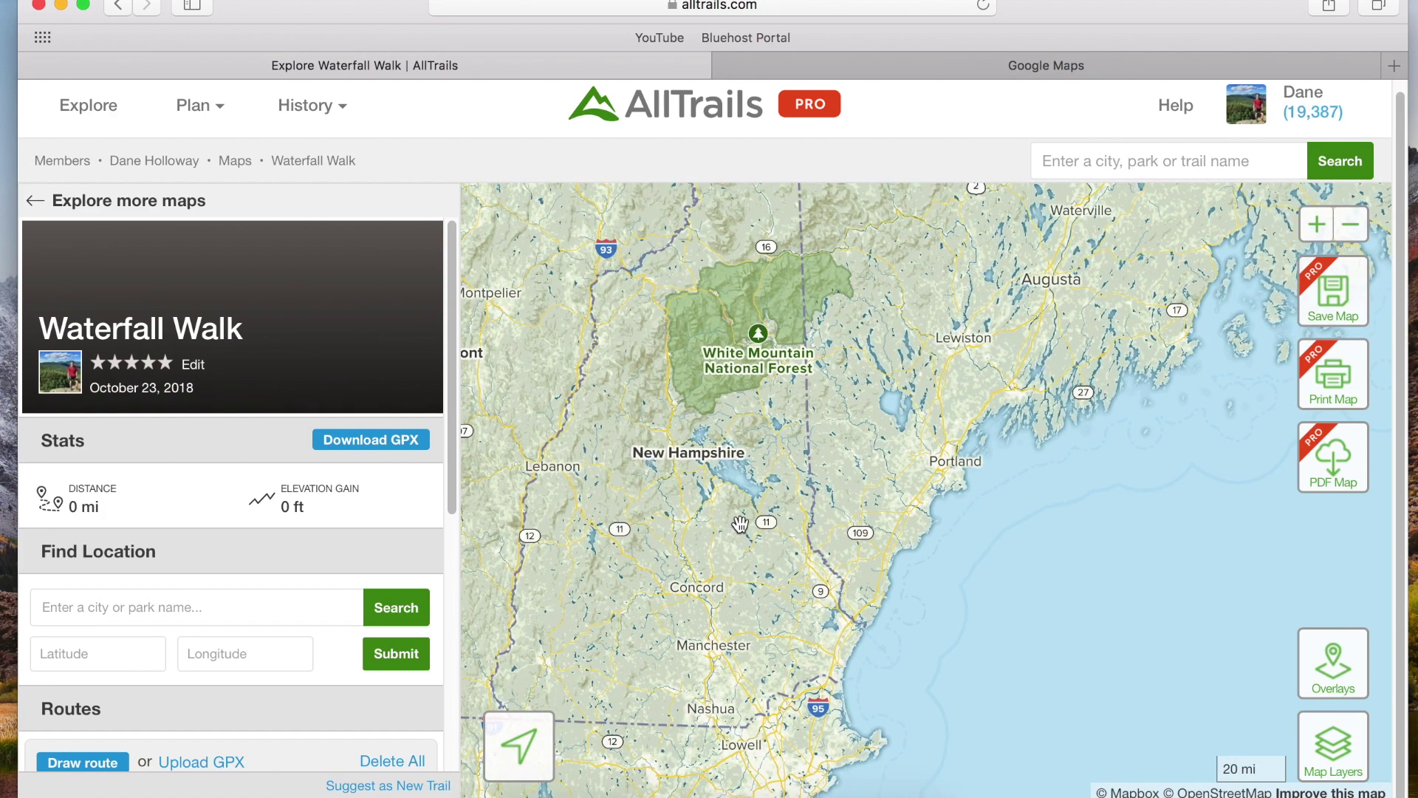
scroll(723, 537, up, 2)
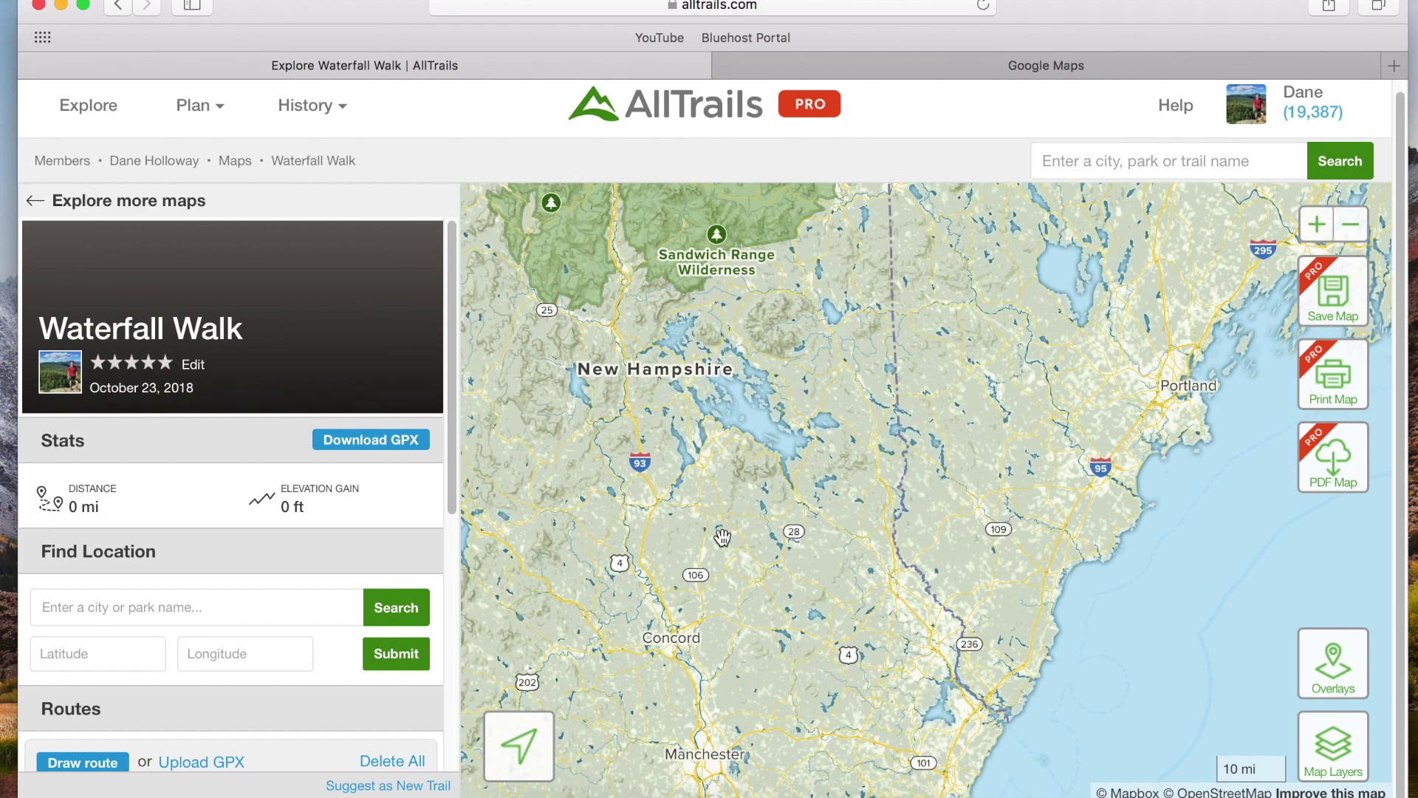
drag(722, 537, 813, 588)
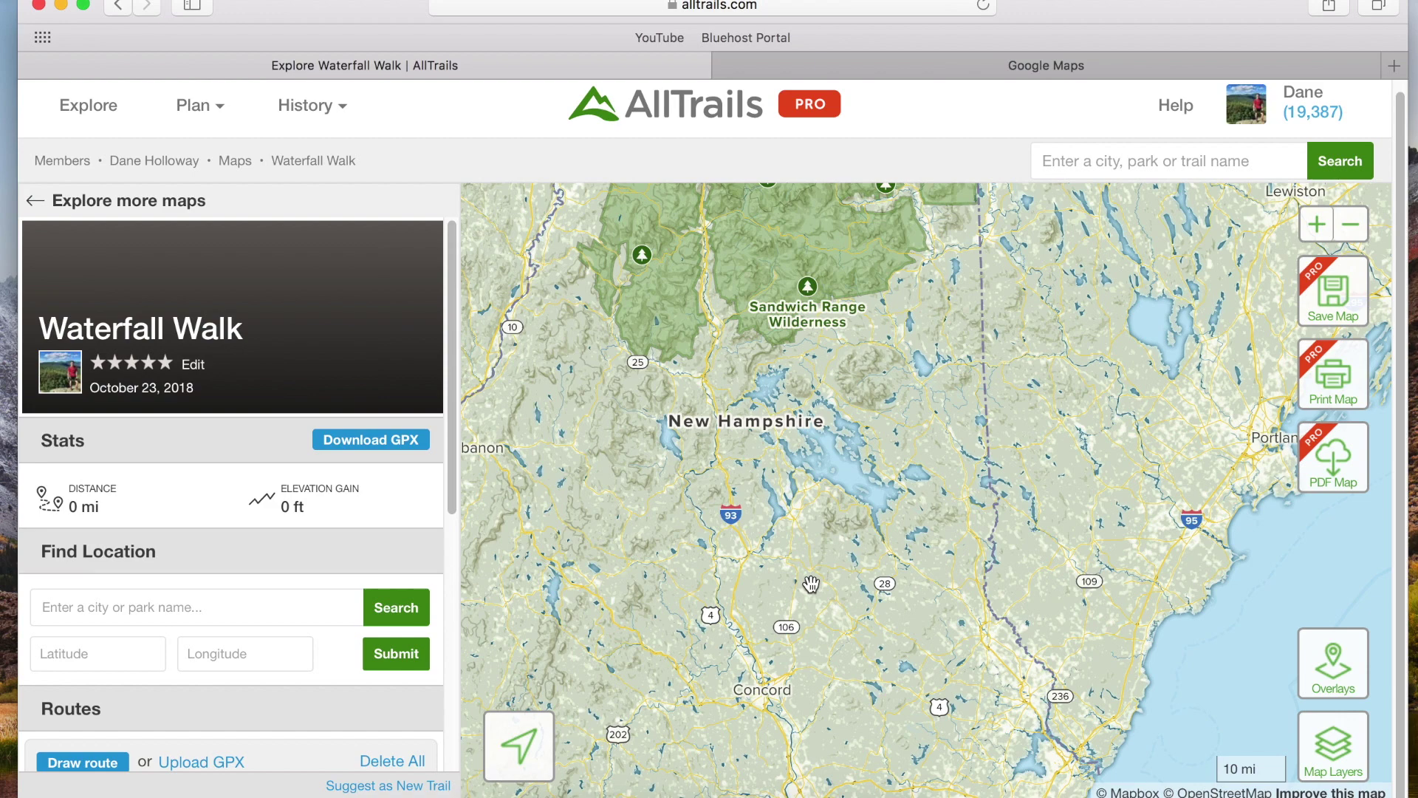
scroll(453, 375, down, 1)
drag(453, 375, 471, 449)
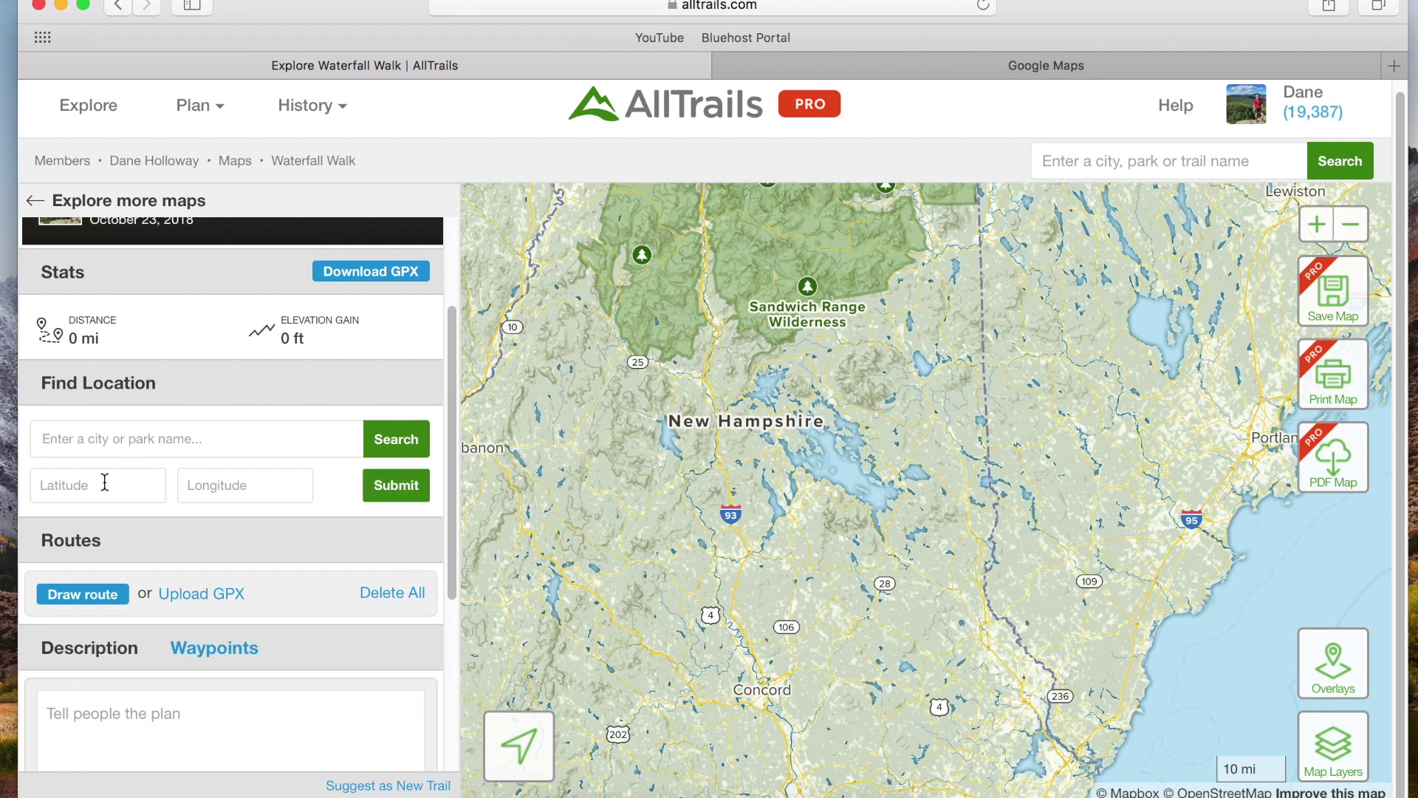
Try searching 'the gonic trails' in Find Location, clear it, and switch to Google Maps.
click(132, 441)
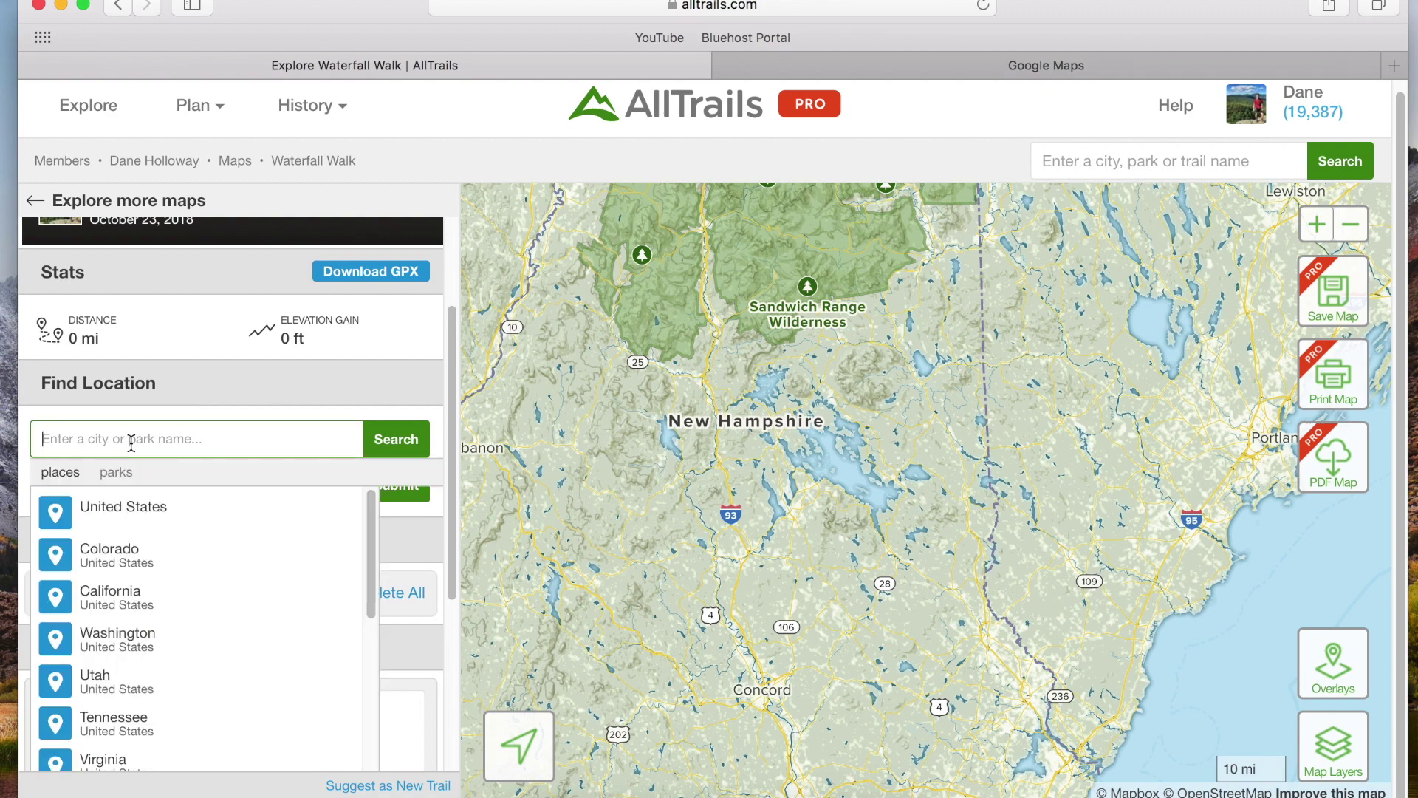
text(the)
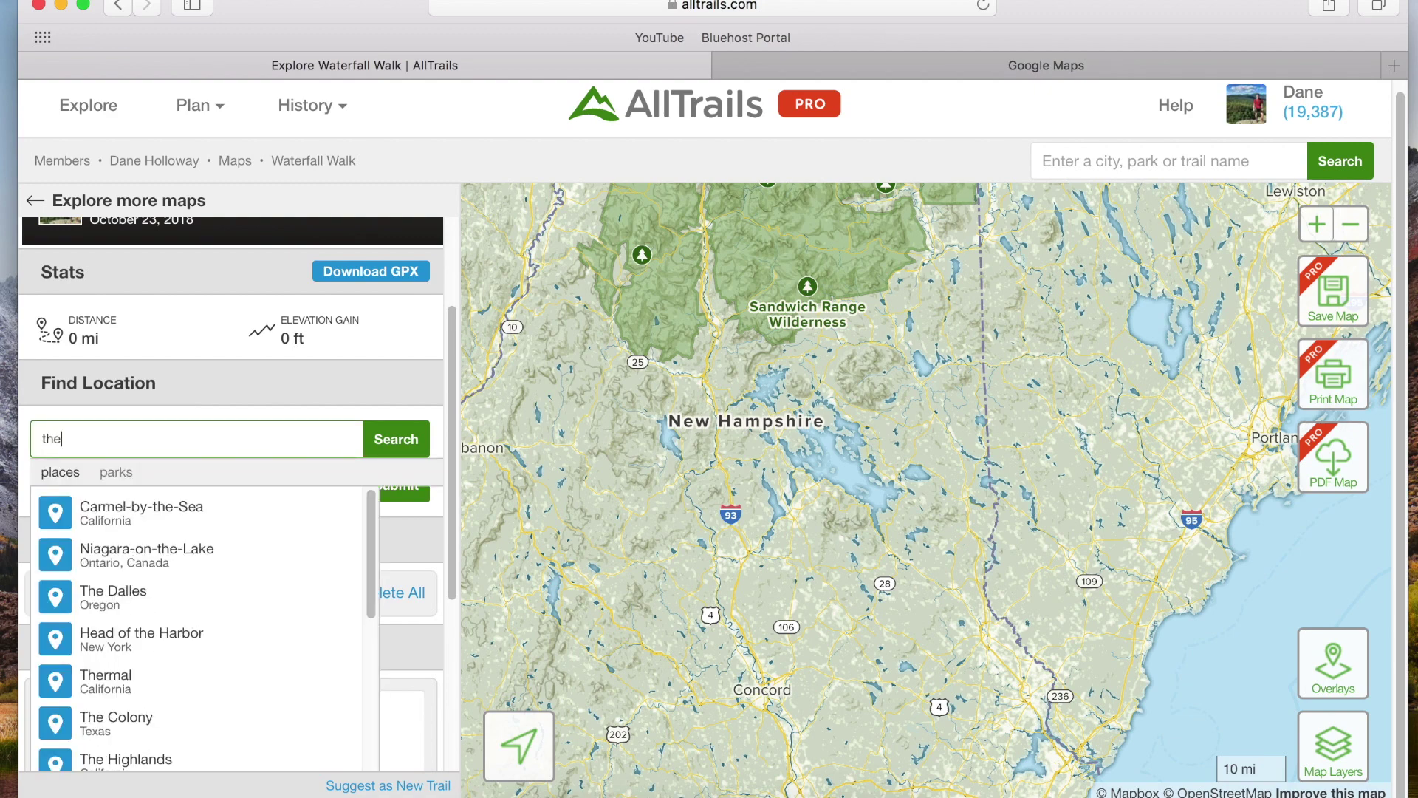
text( gonic tr)
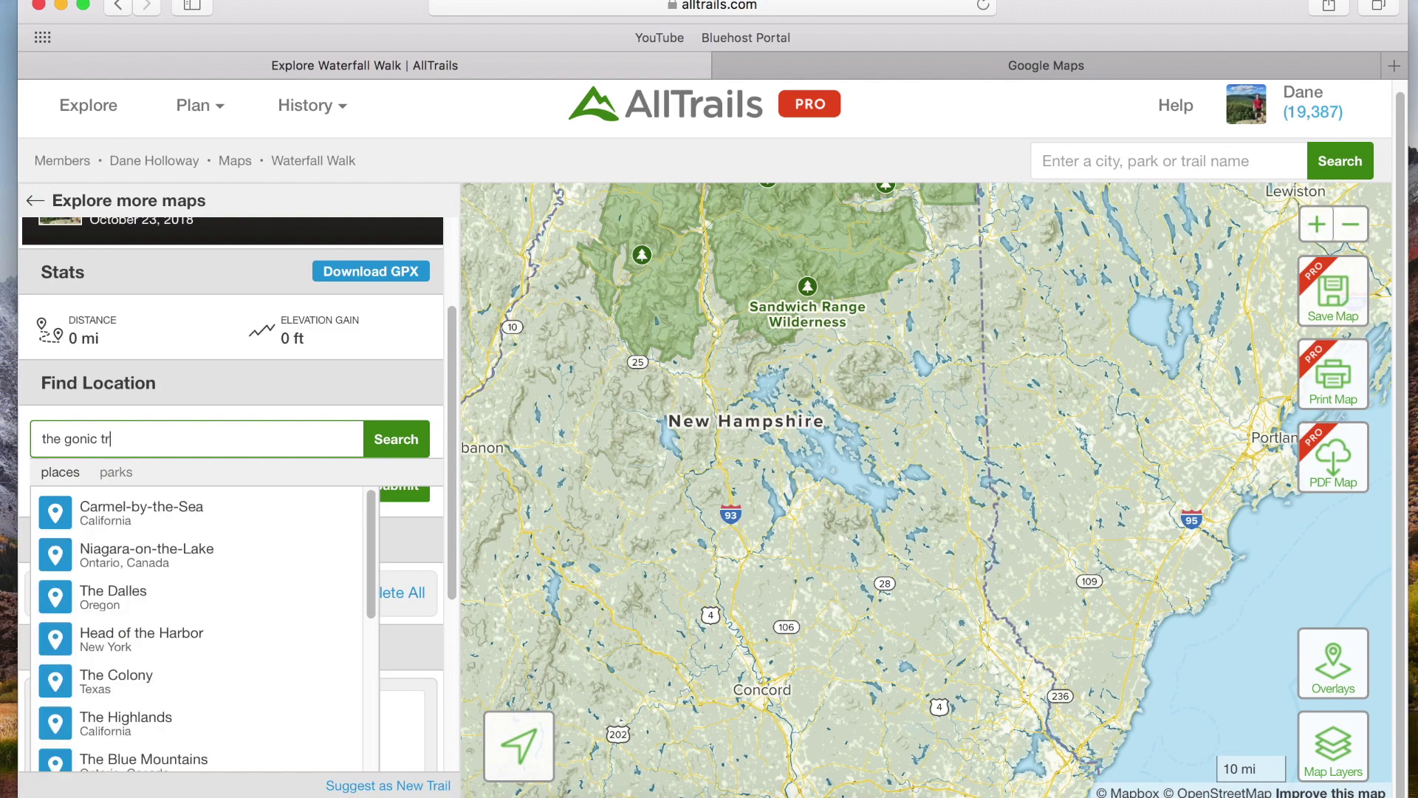
text(ails)
key(BackSpace)
key(BackSpace)
key(BackSpace)
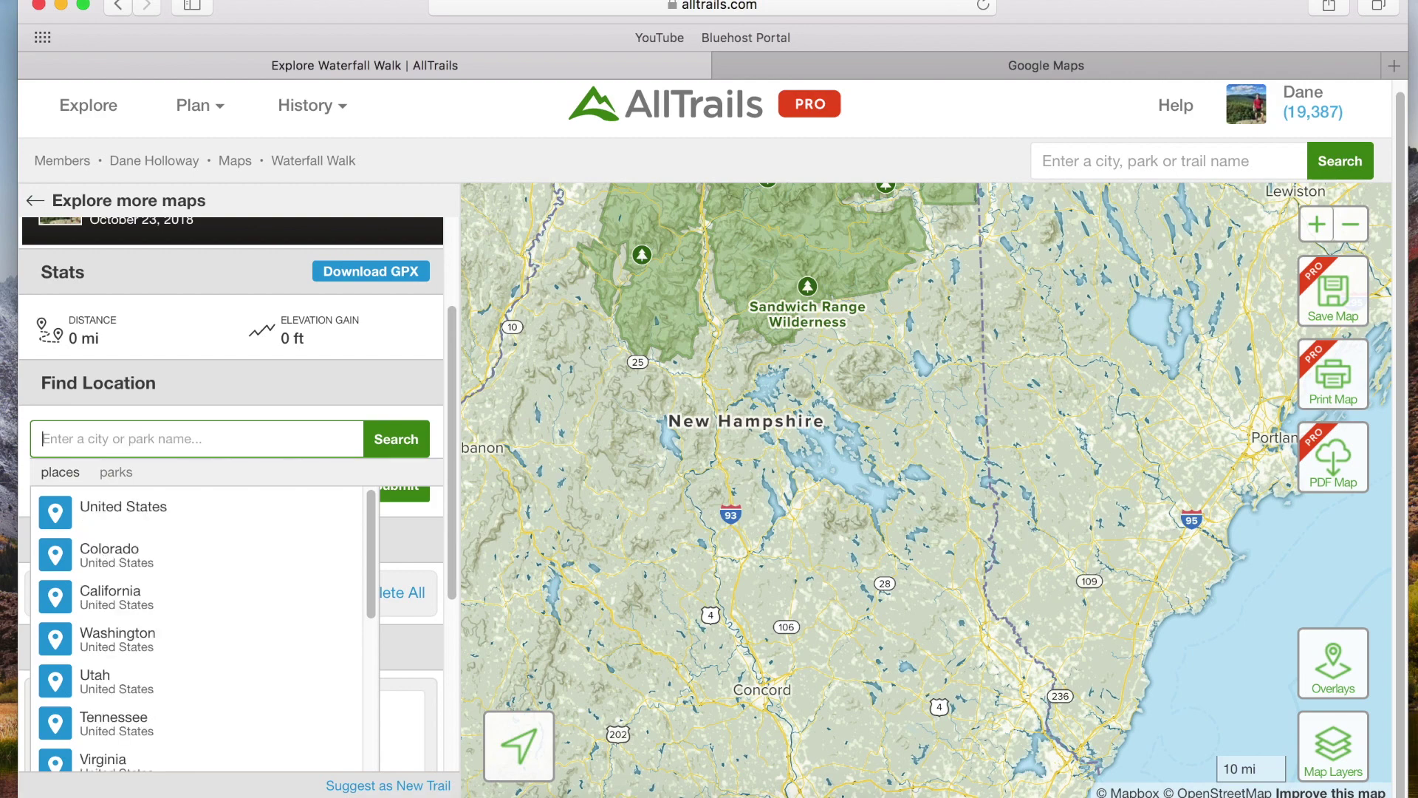
click(193, 310)
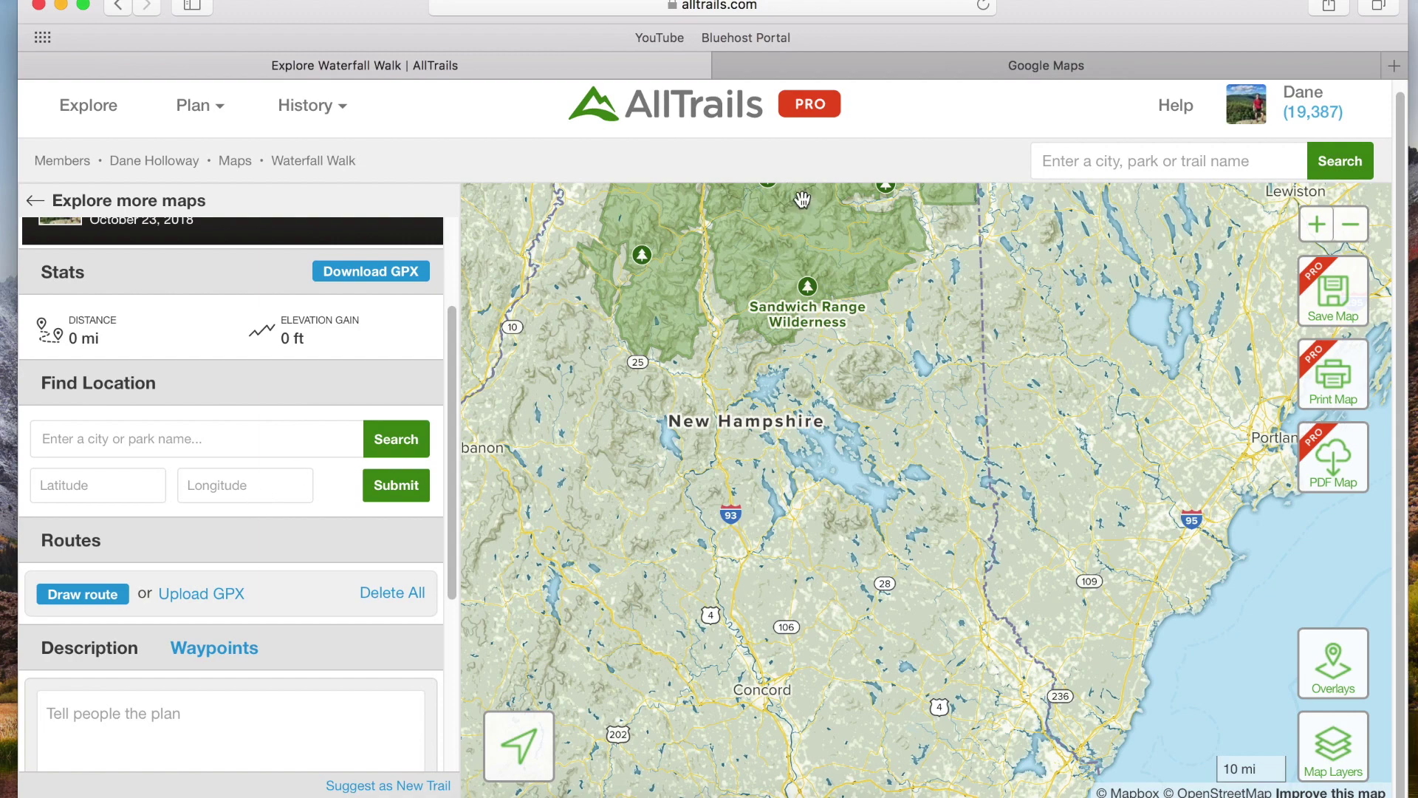
click(1022, 72)
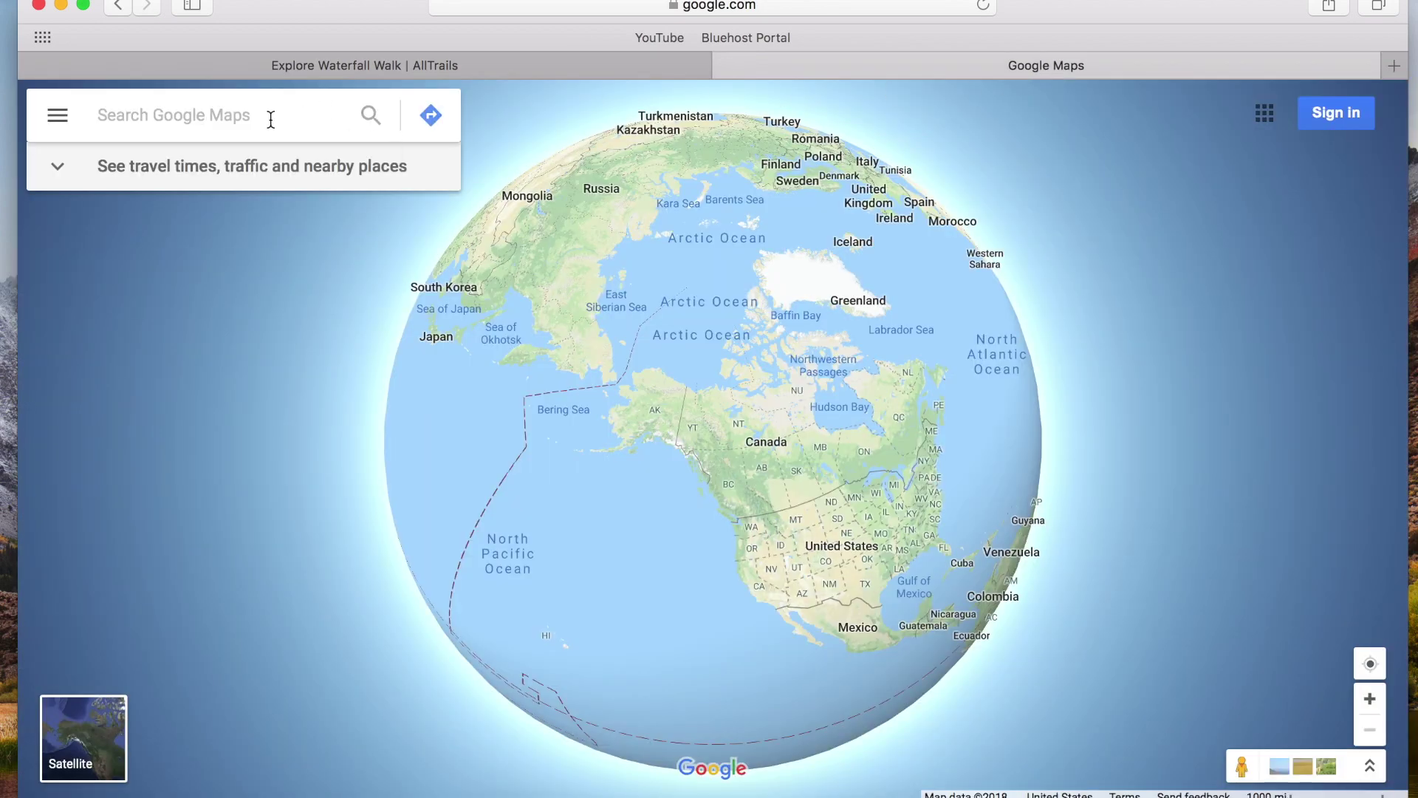
Find The Gonic Trails in Google Maps and pin it to show its coordinates.
click(224, 119)
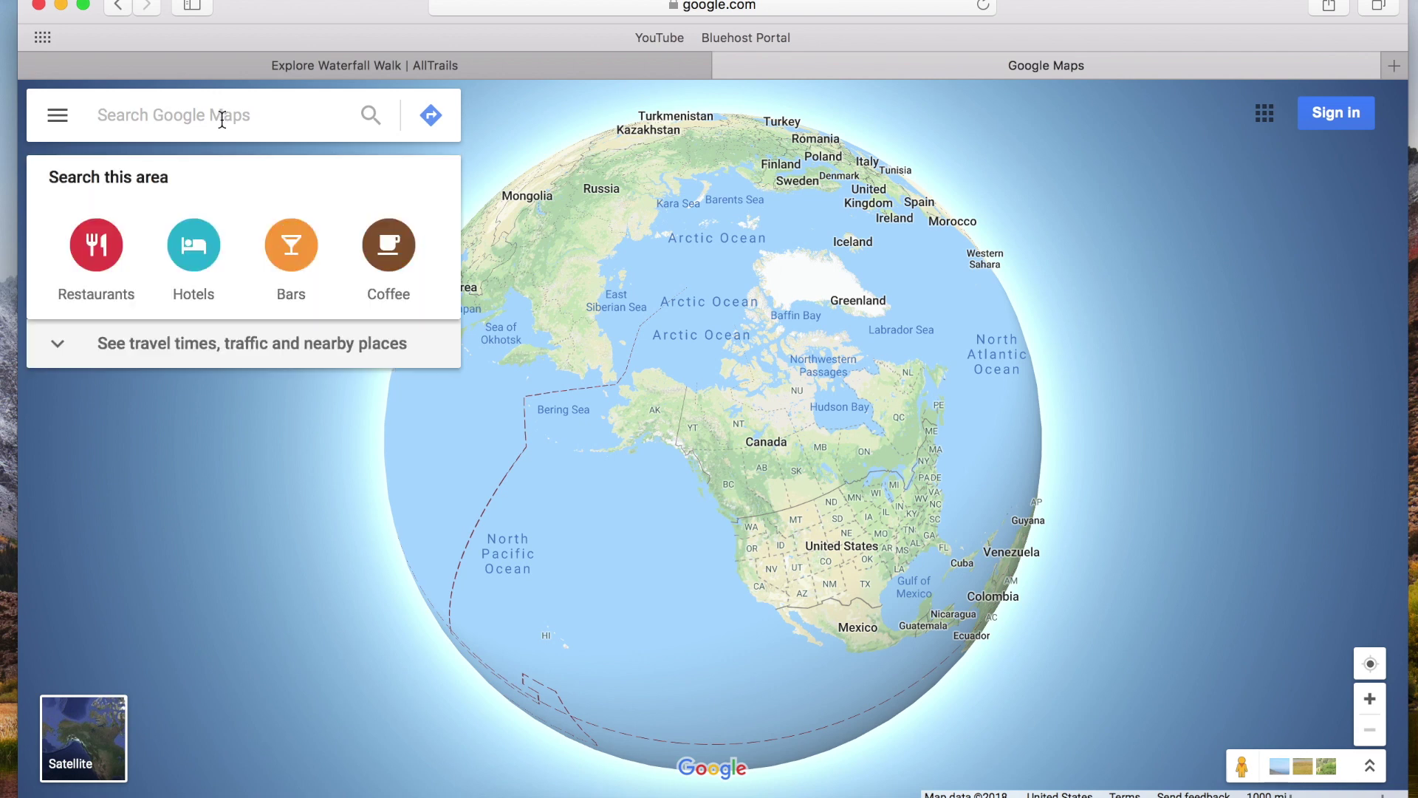
text(the goni)
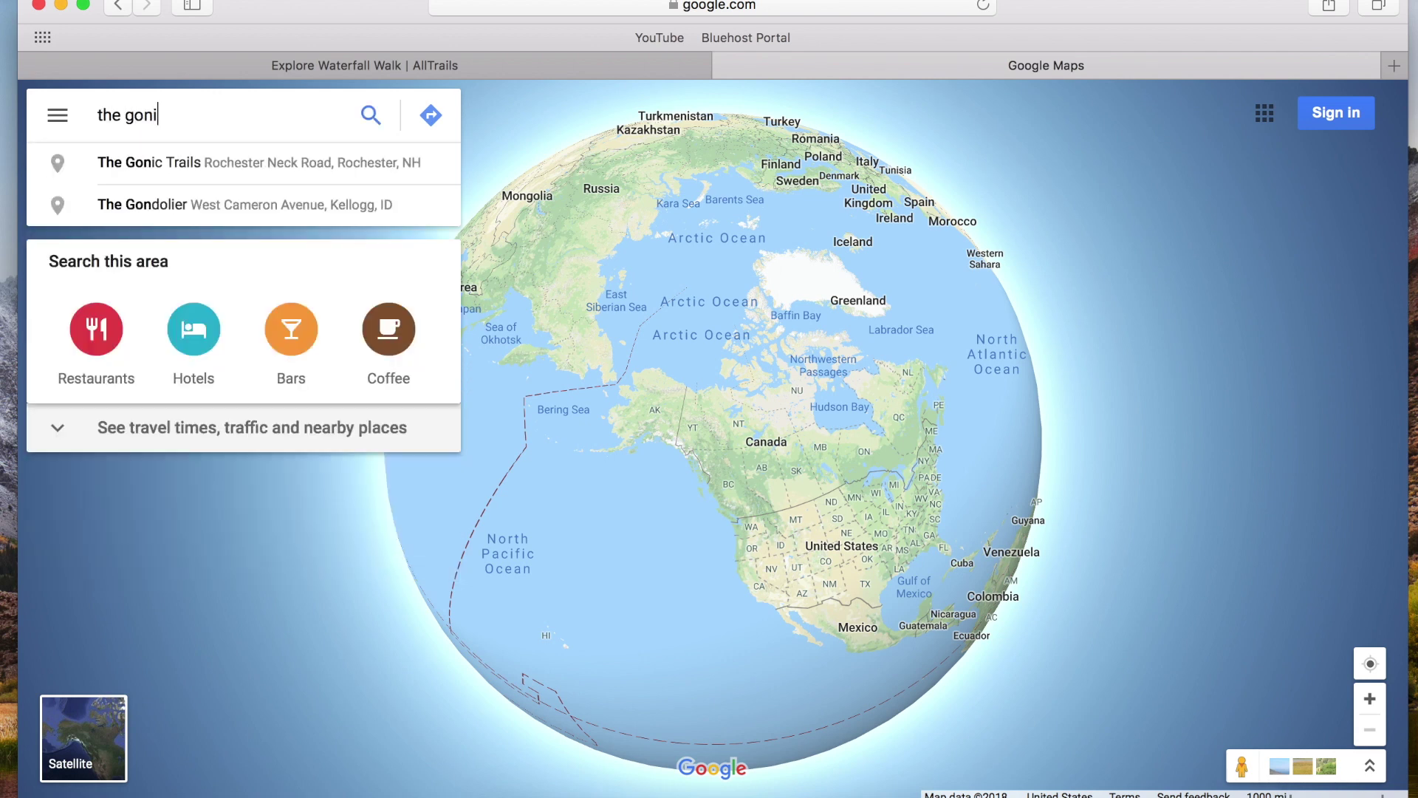
text(c trails)
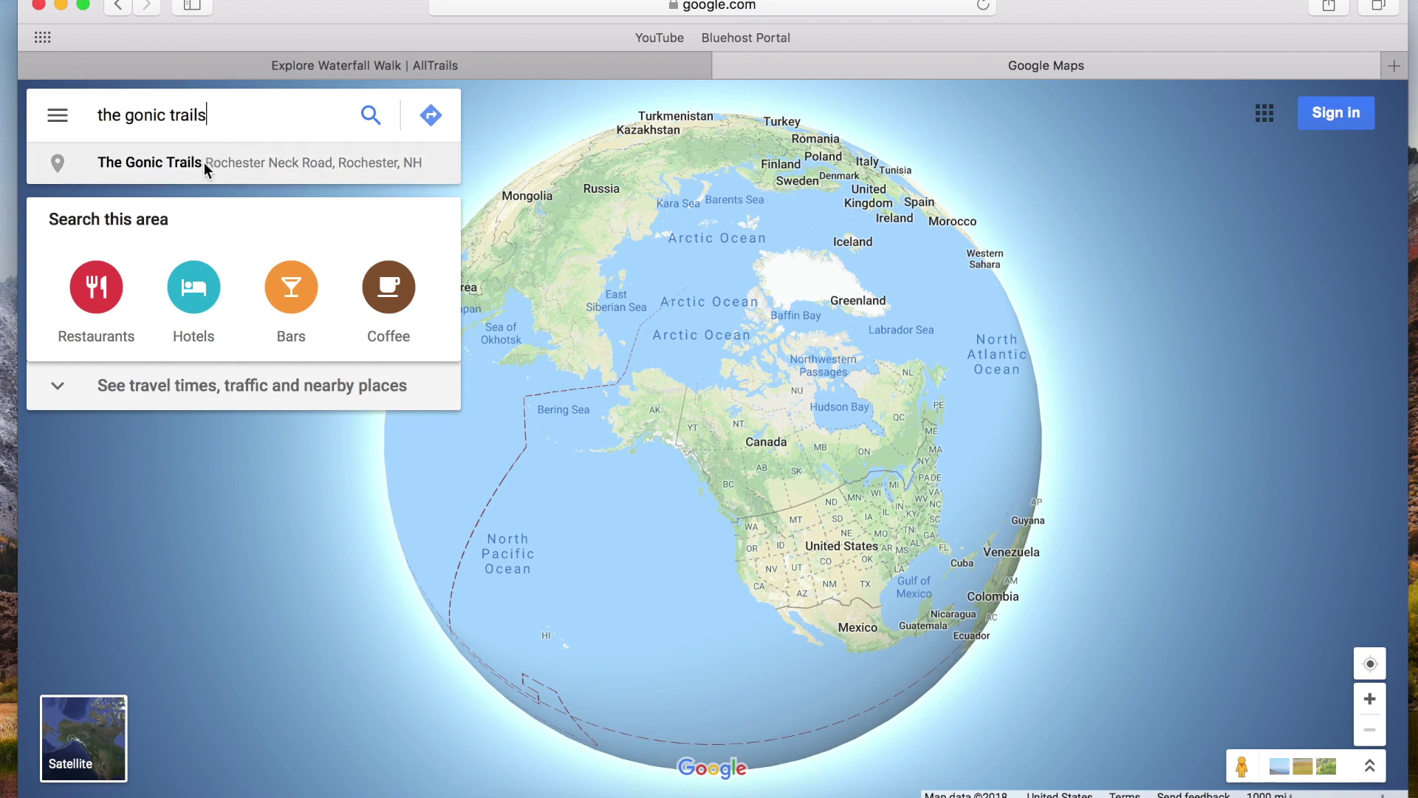
click(204, 162)
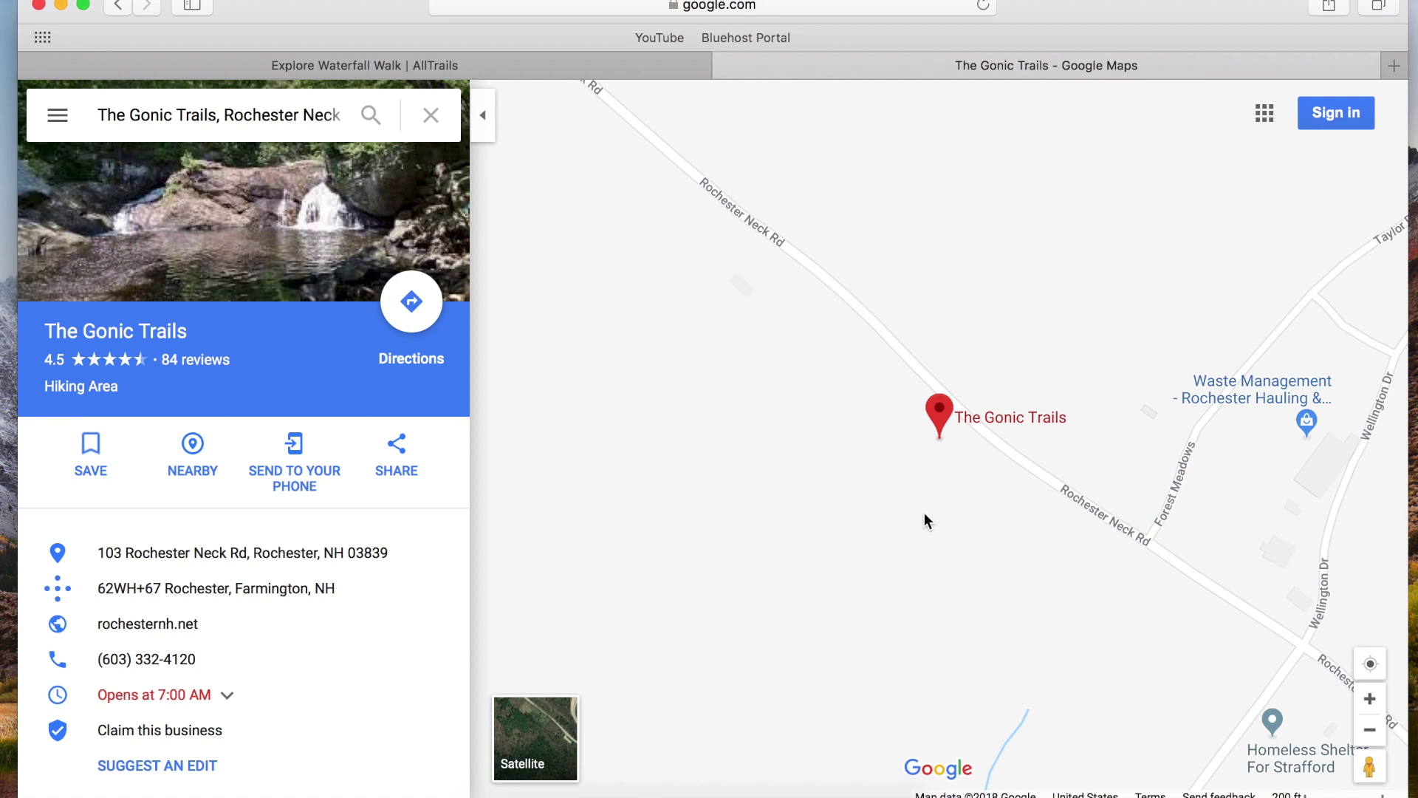
click(954, 446)
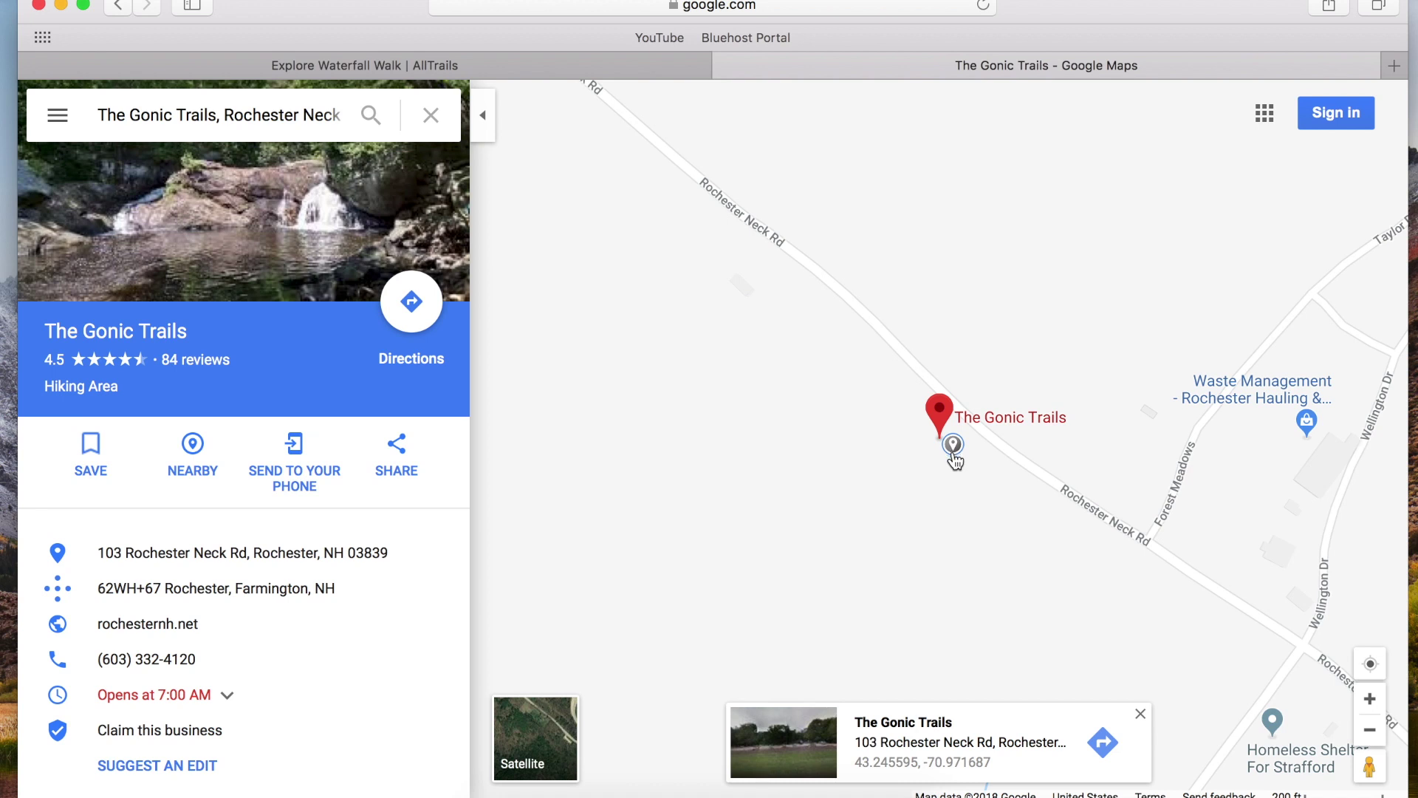
Copy the latitude 43.245595 and go back to the AllTrails map.
right_click(898, 764)
mouse_move(914, 733)
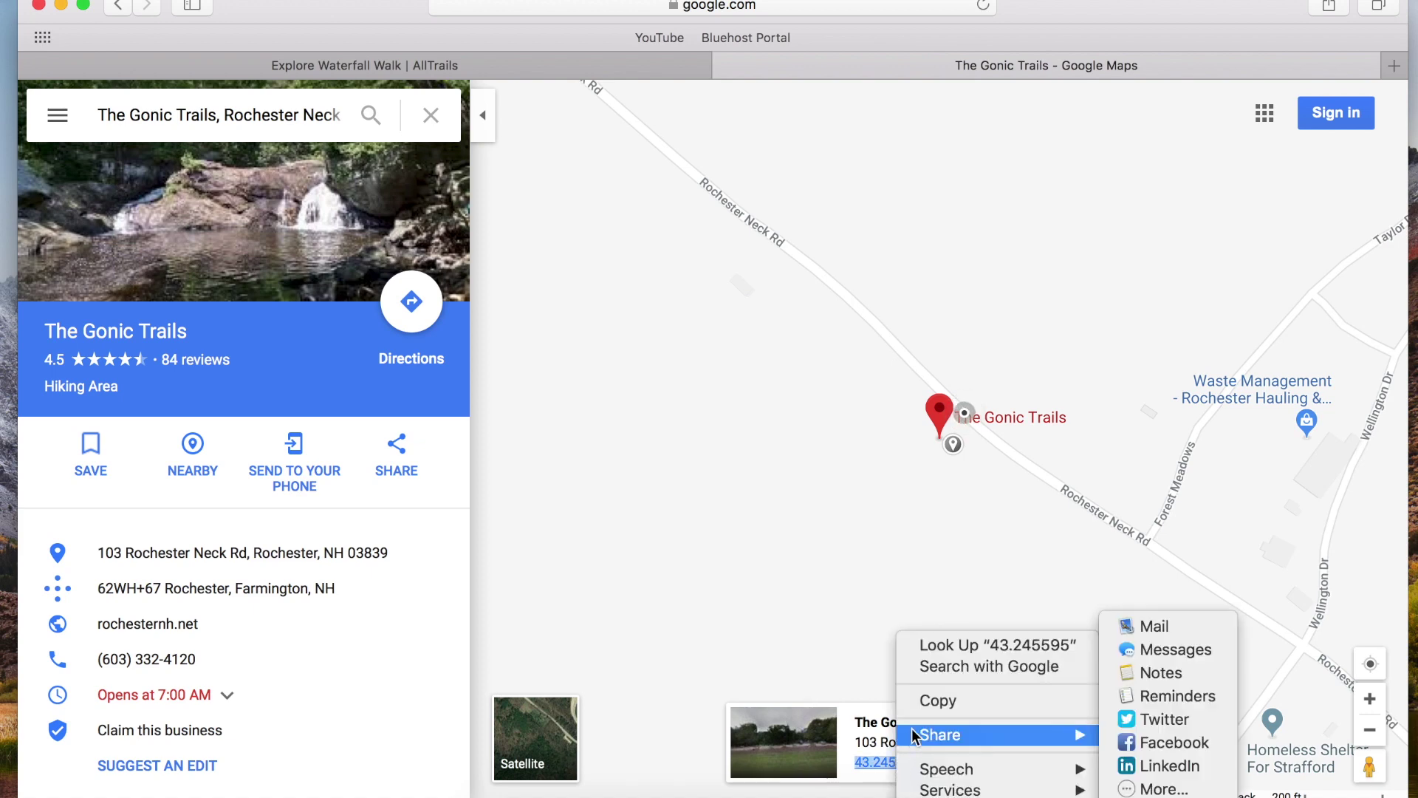
click(938, 700)
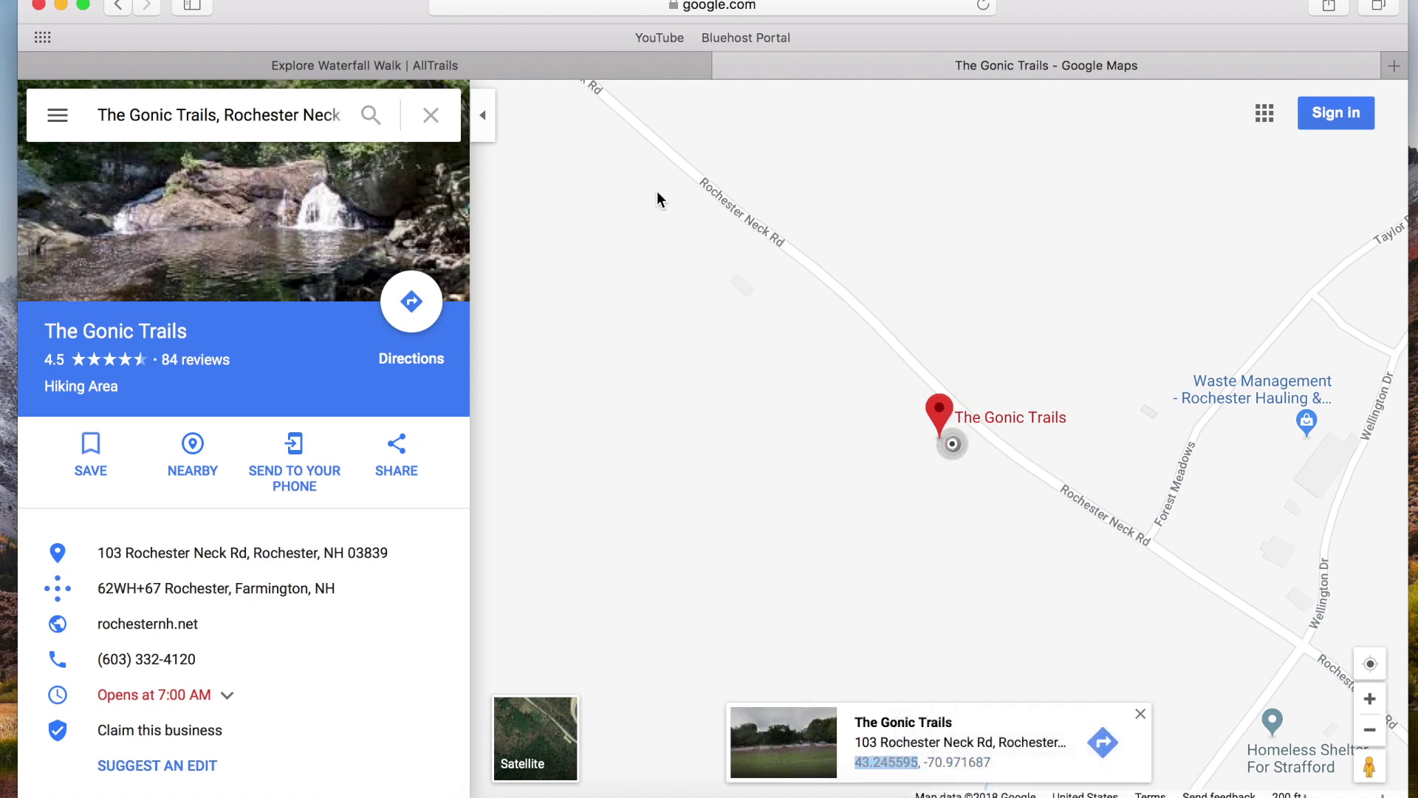
click(551, 67)
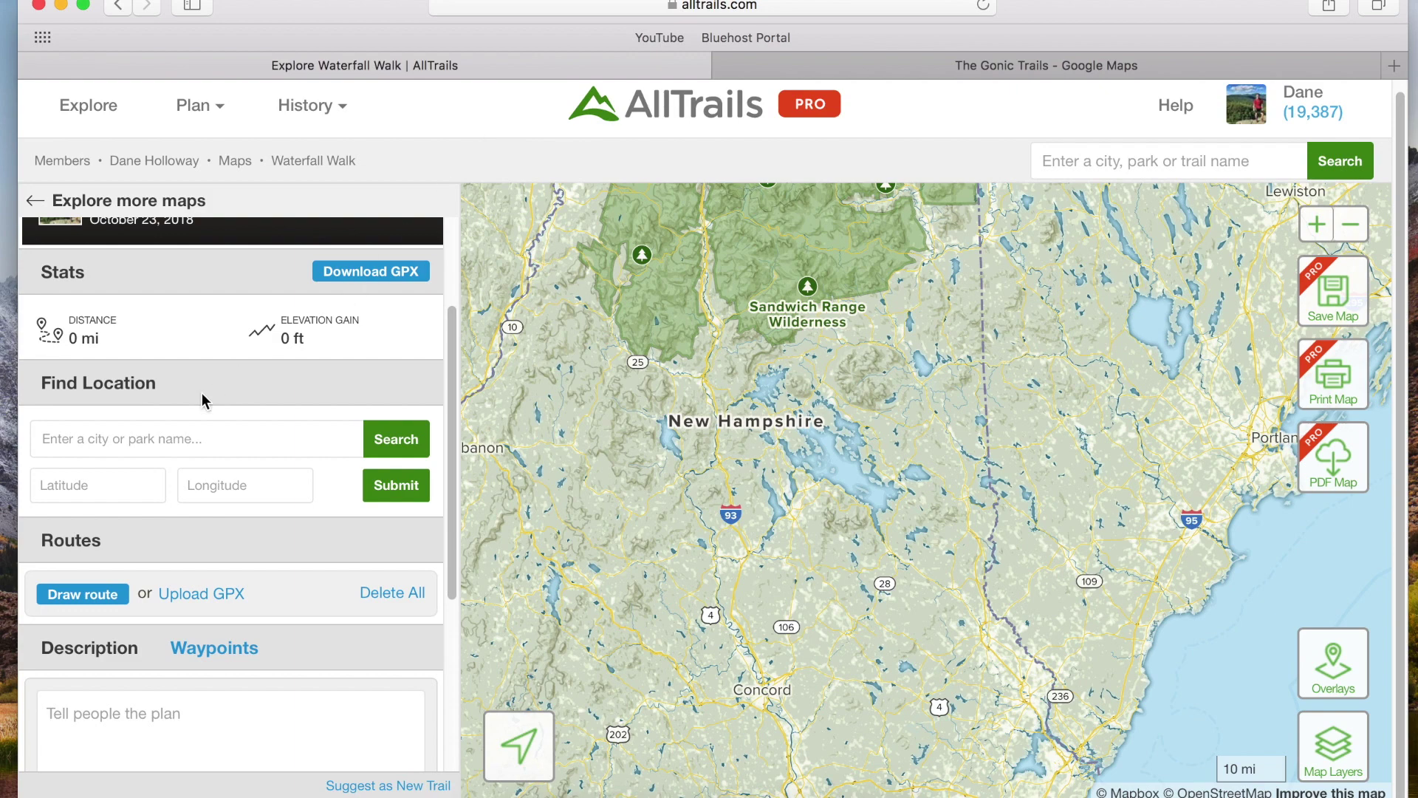
Enter latitude 43.245595 and longitude -70.971687 into AllTrails' coordinate fields, copied from Google Maps.
click(96, 485)
right_click(96, 484)
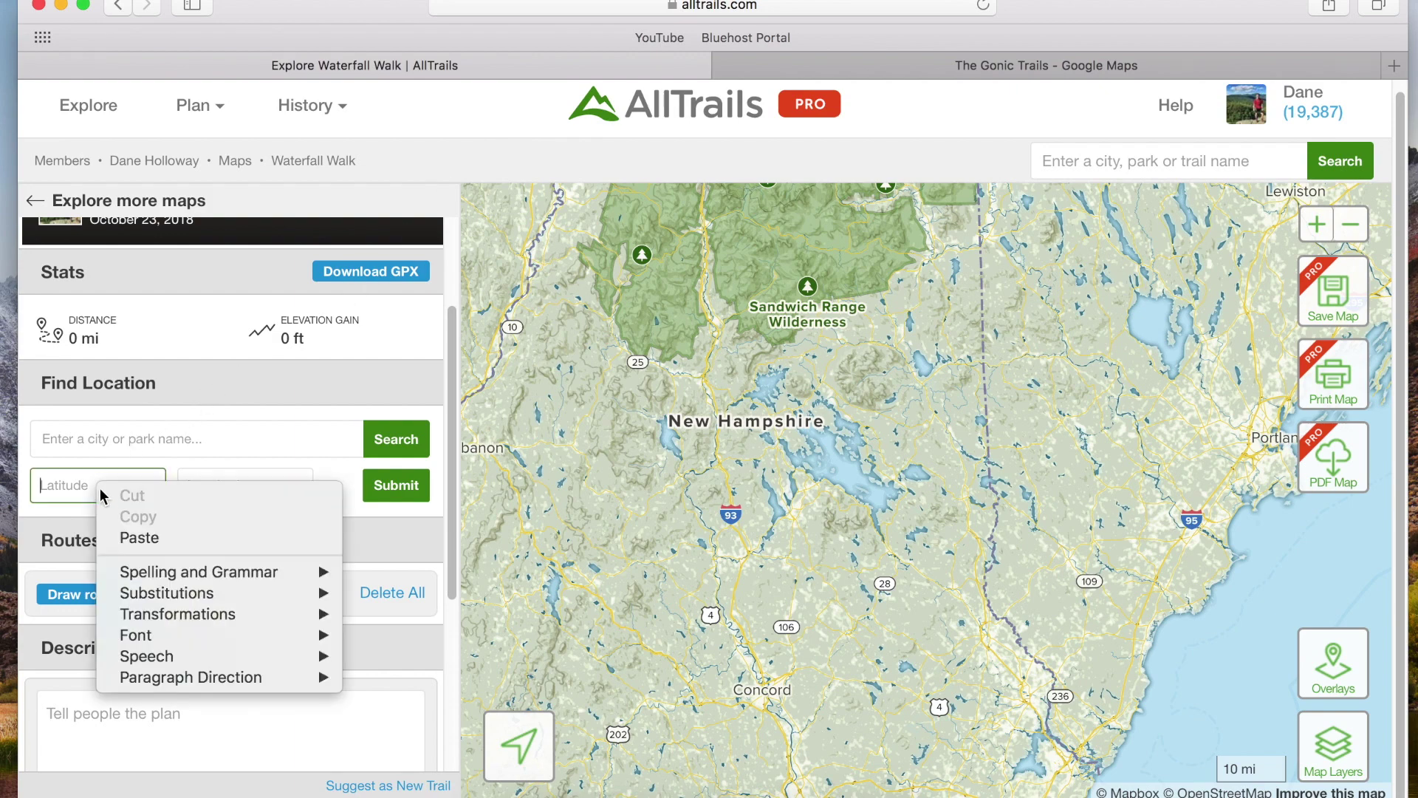
click(130, 538)
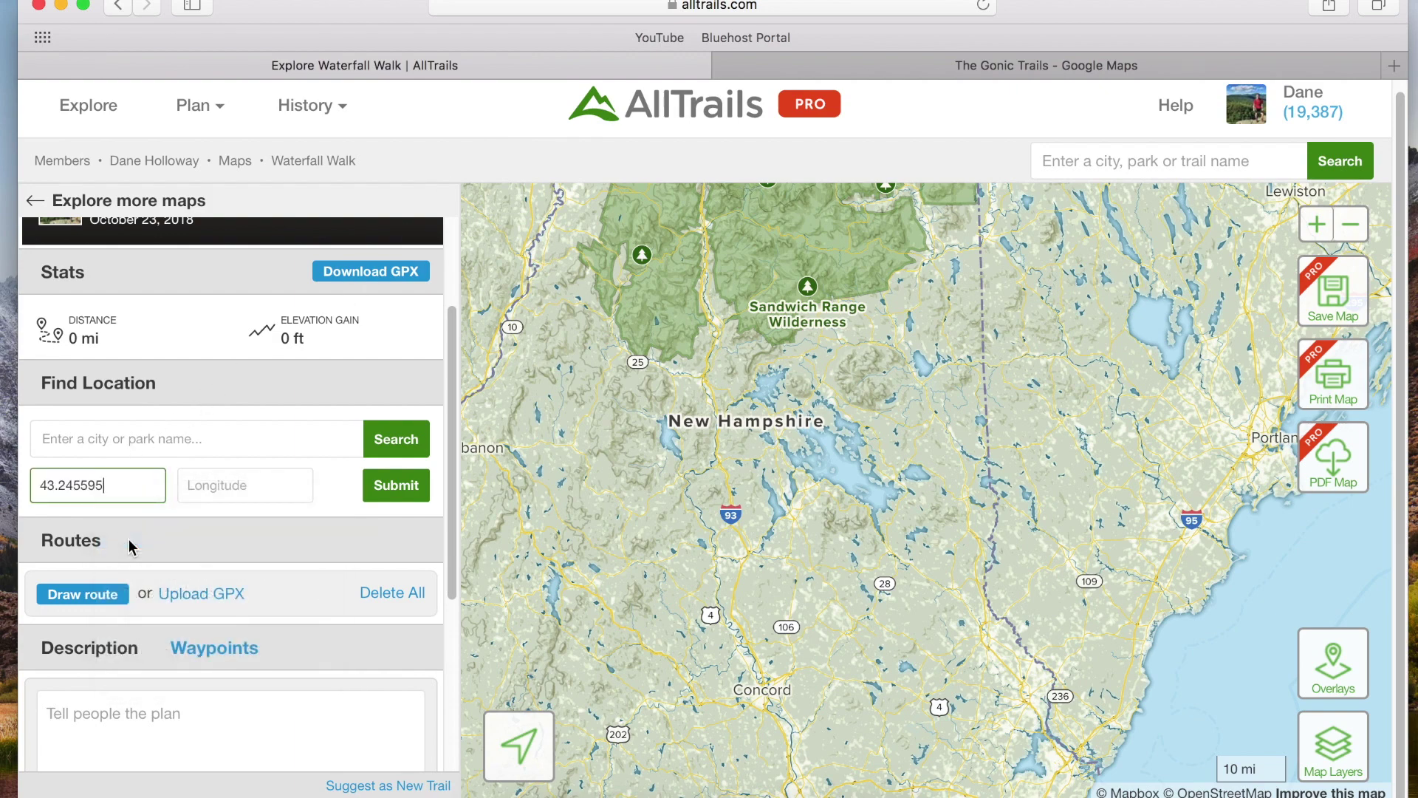
click(906, 67)
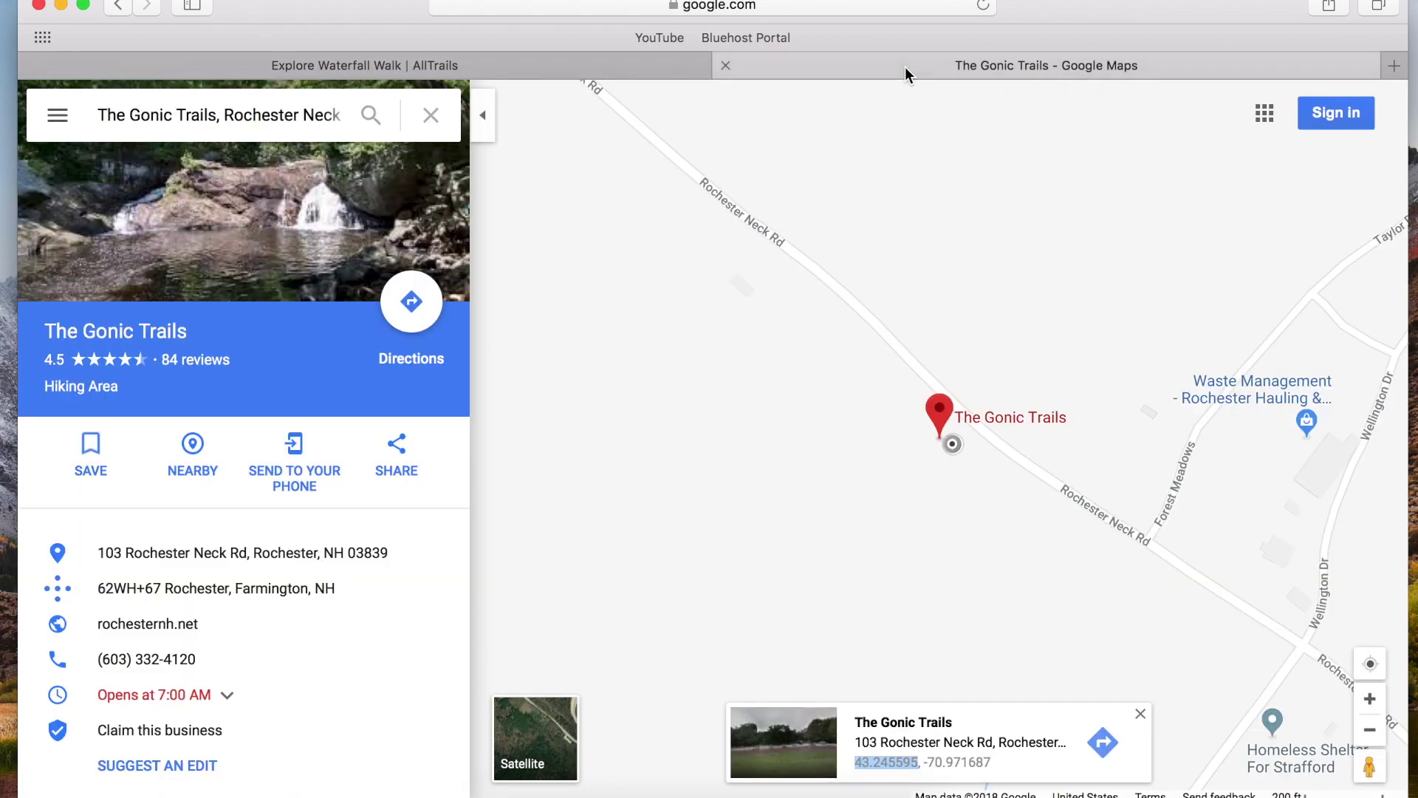
right_click(958, 768)
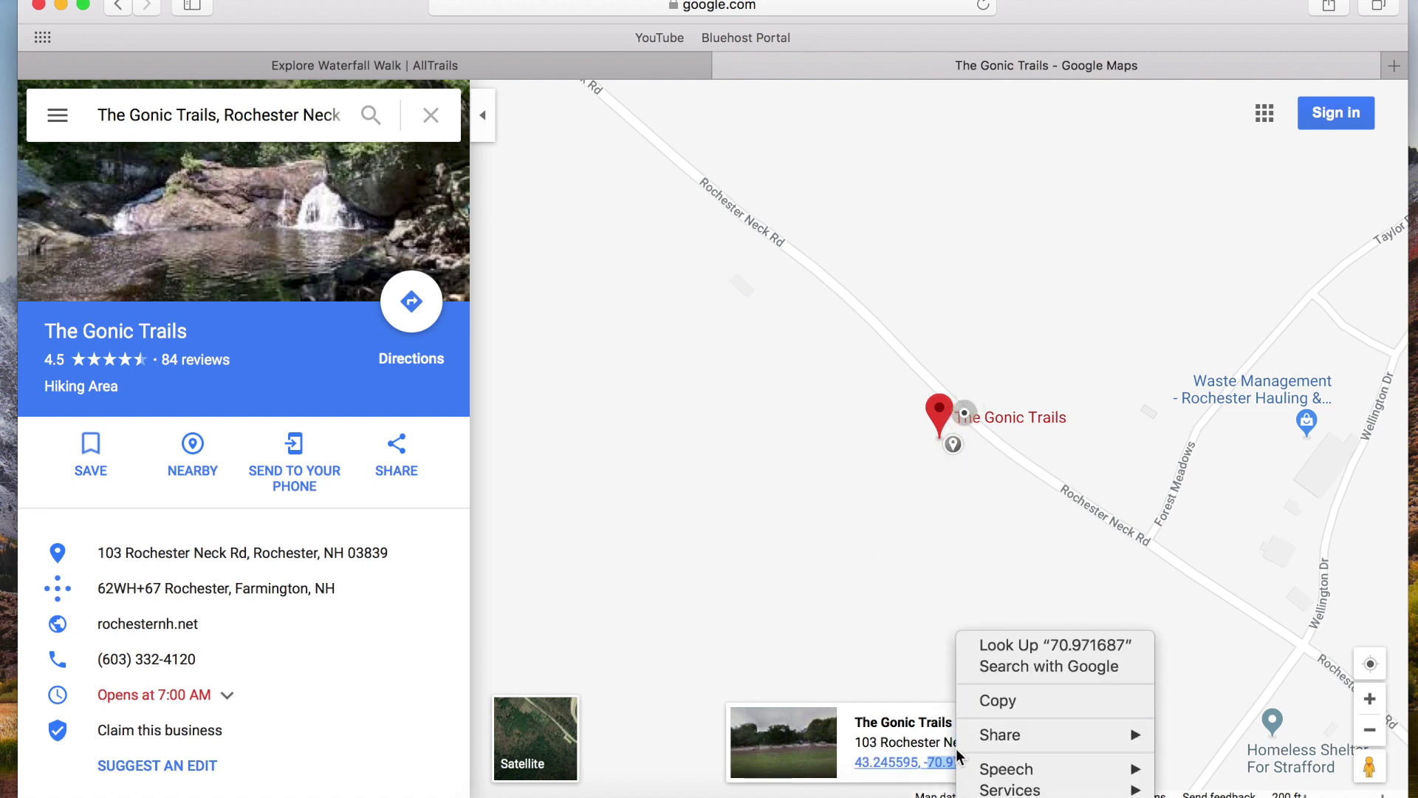
click(991, 702)
click(570, 65)
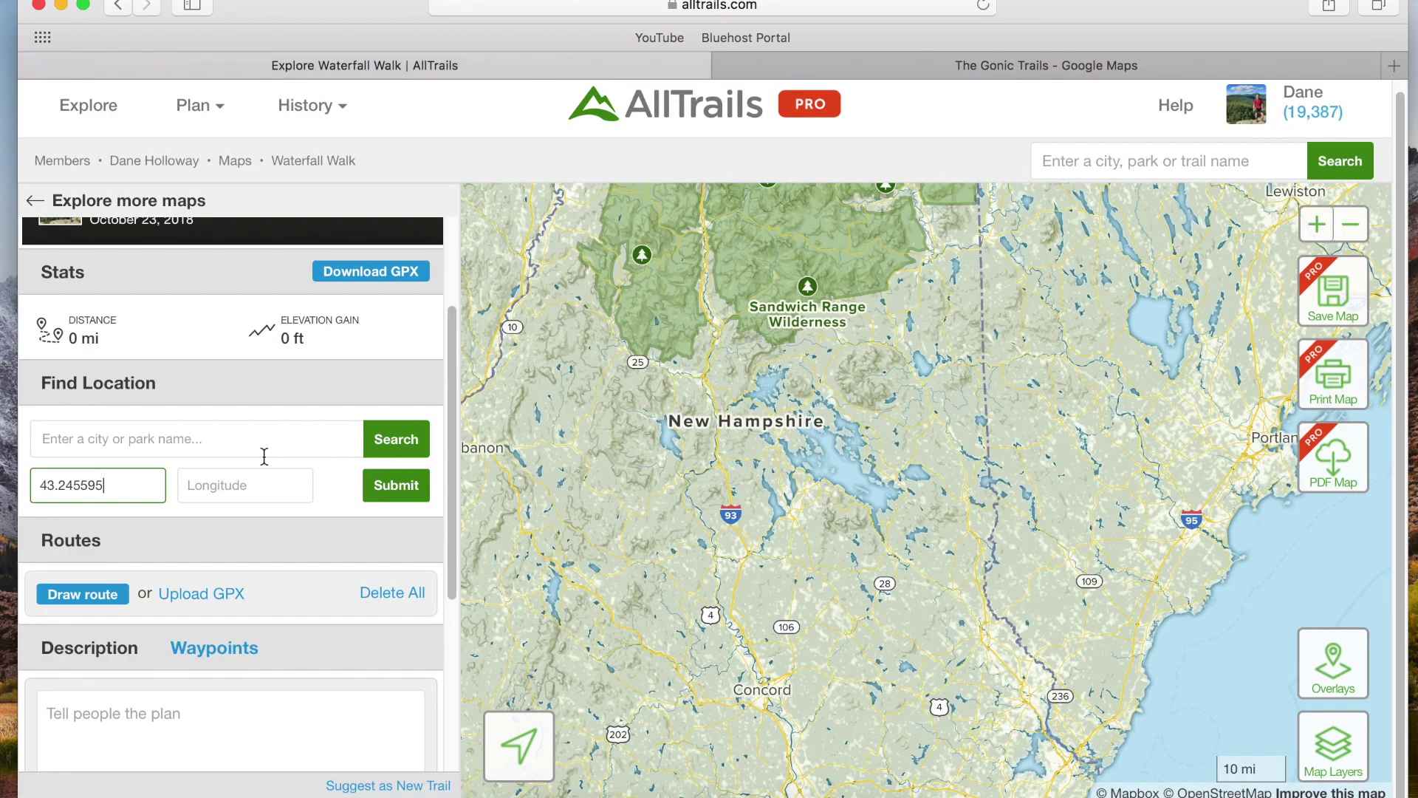
click(250, 484)
right_click(250, 484)
click(288, 516)
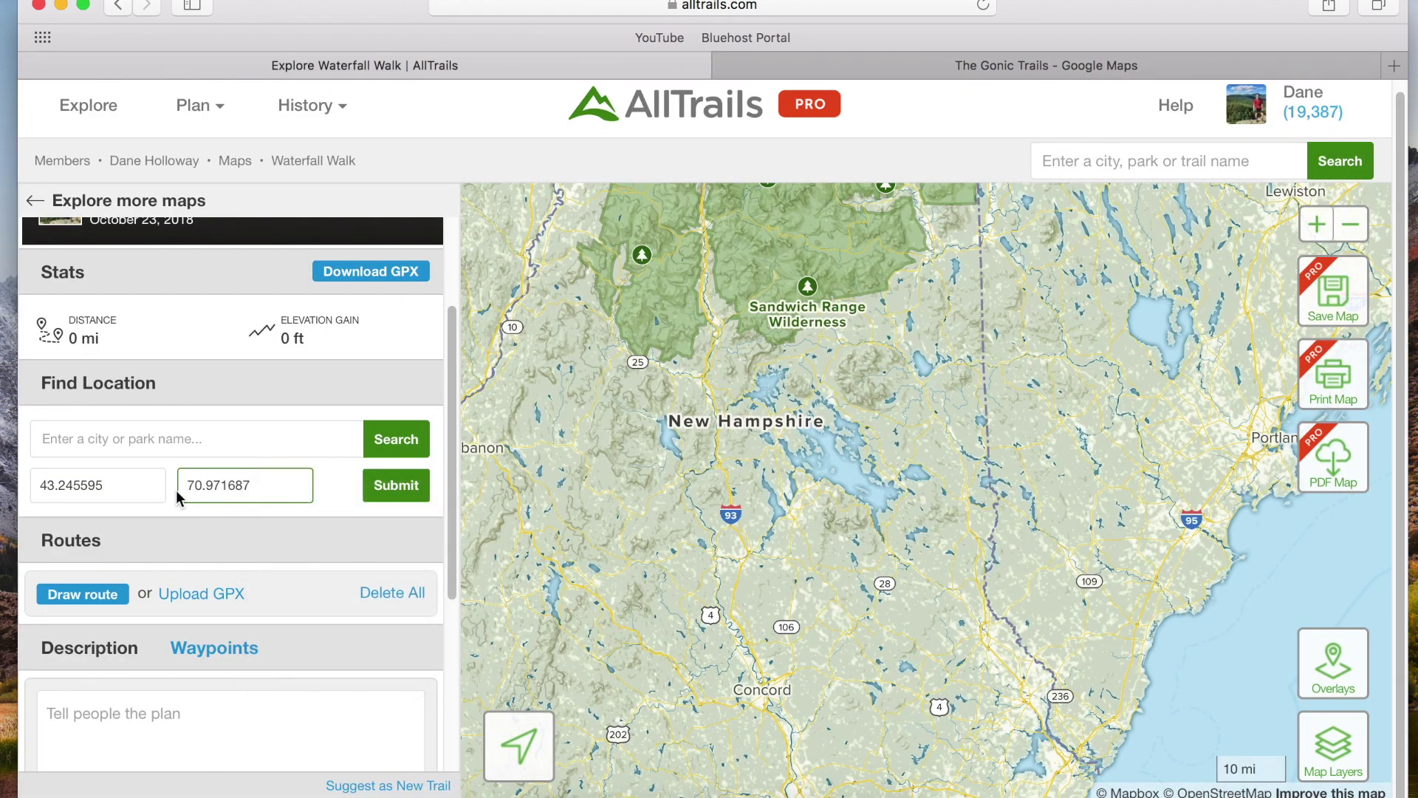
text(-)
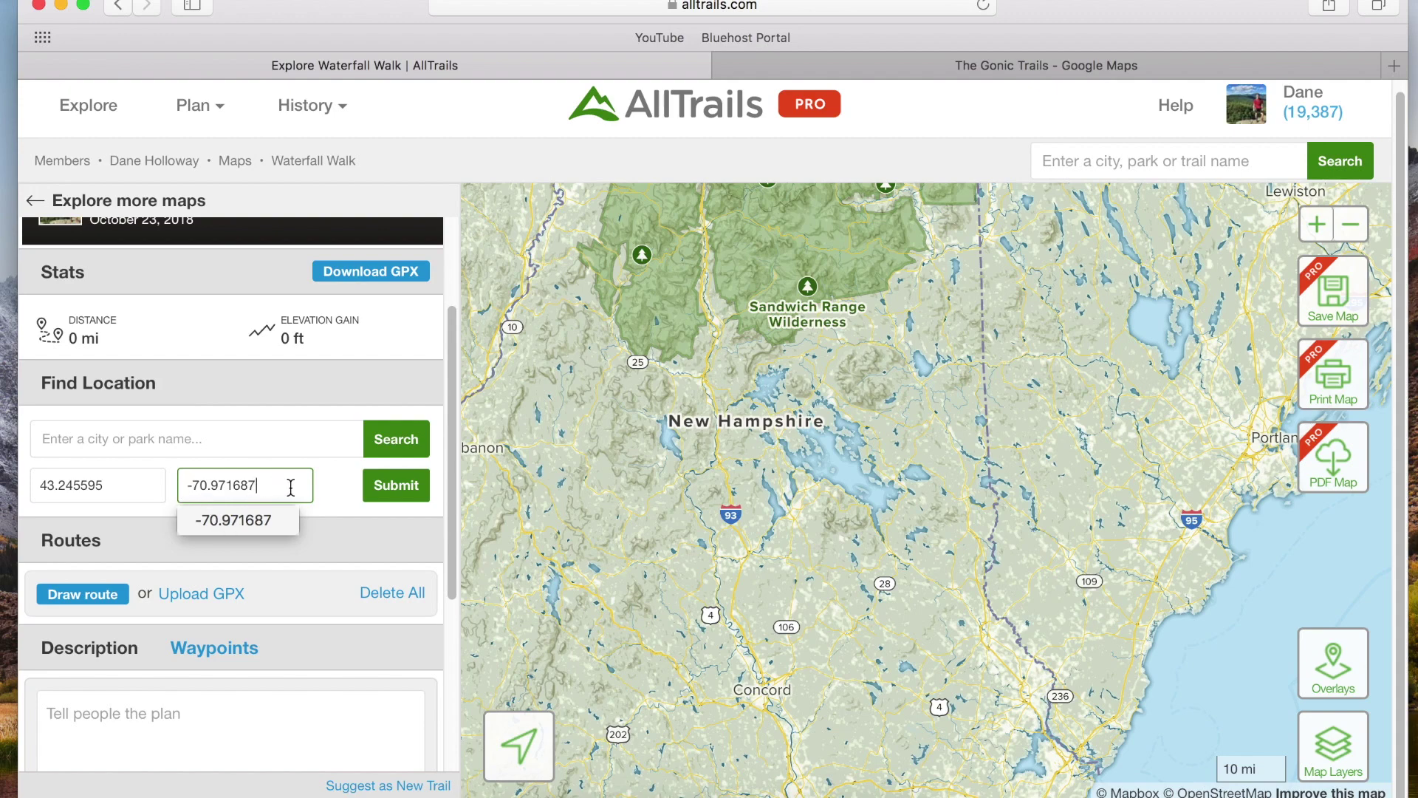
Submit the coordinates, then zoom in and centre The Gonic Trails loop.
click(389, 493)
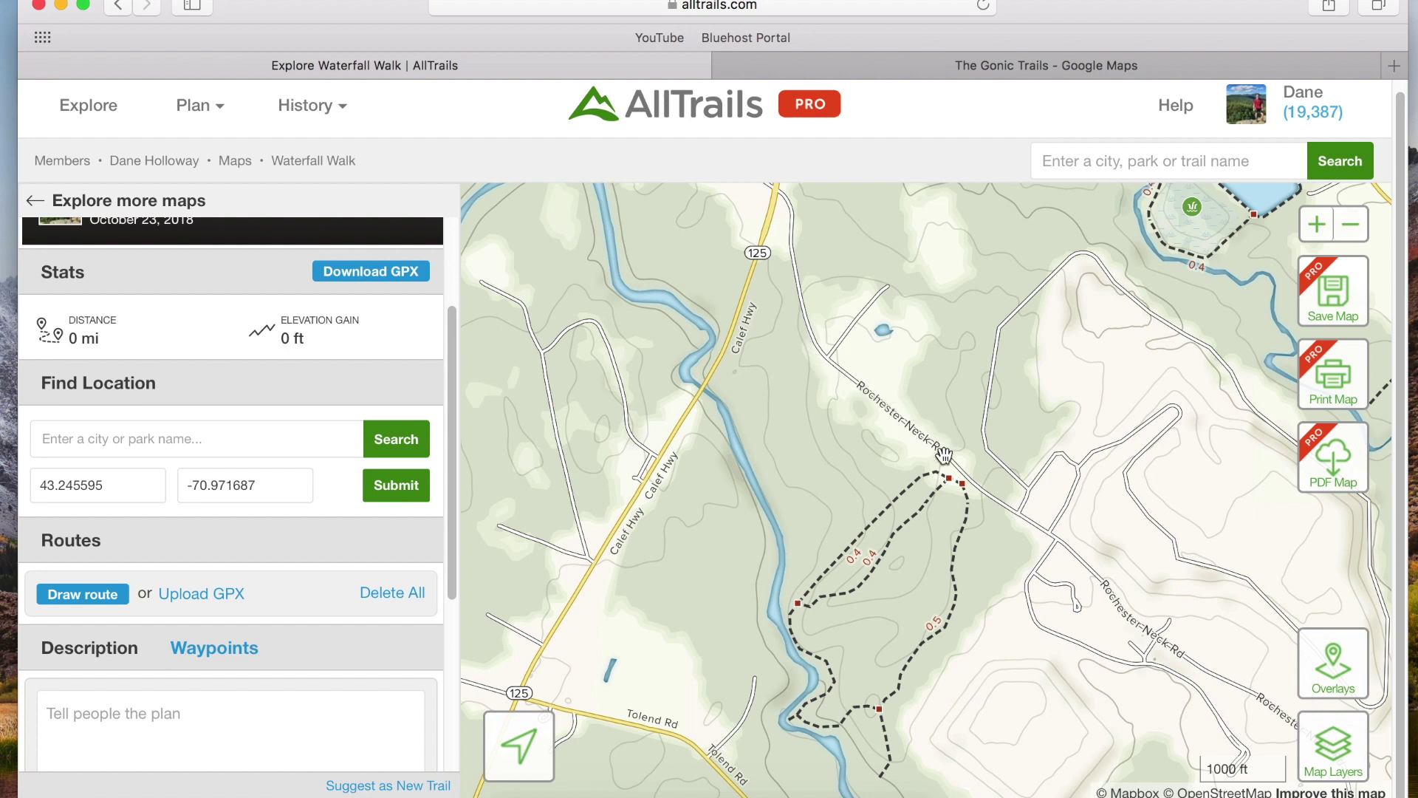
click(962, 483)
click(1316, 224)
drag(529, 649, 563, 427)
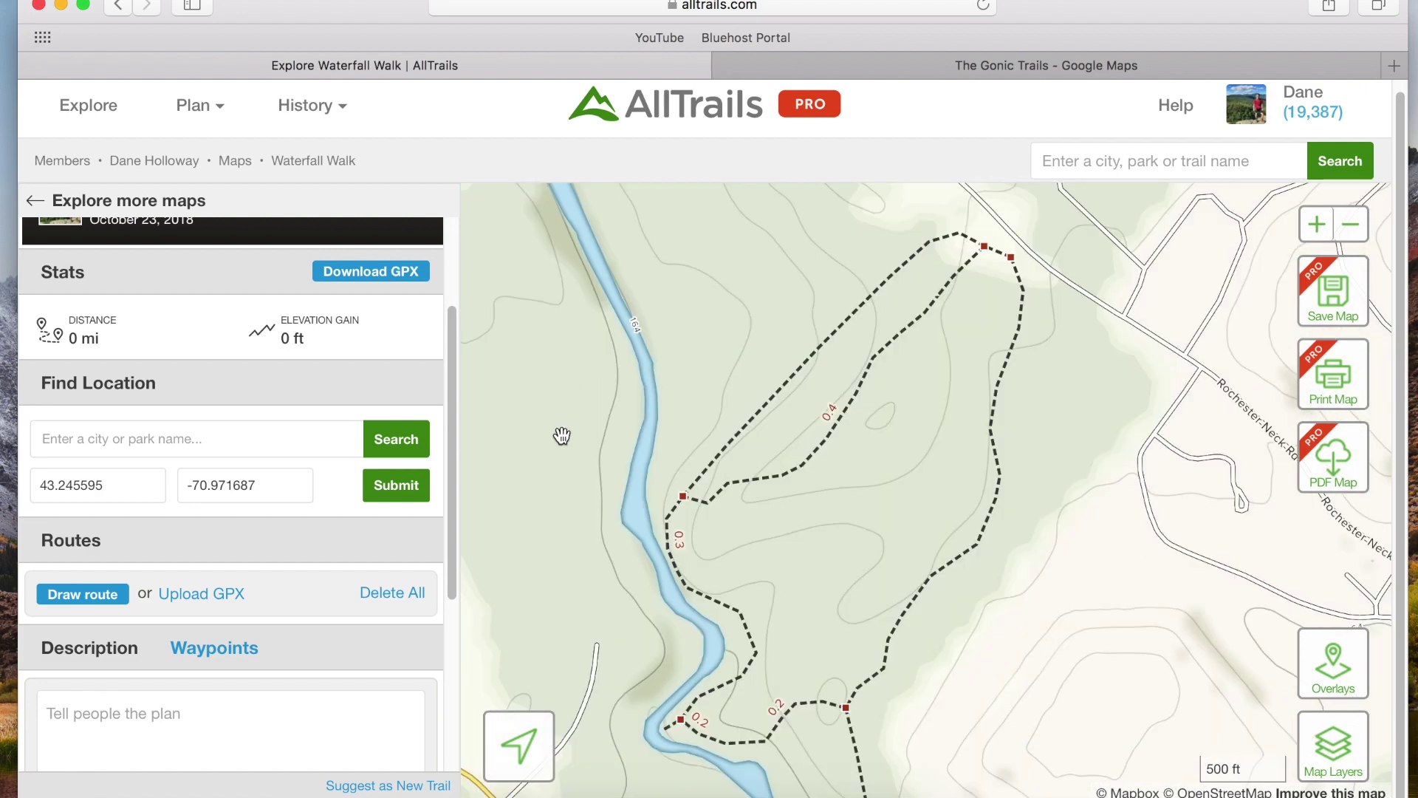
Start a dark purple route with its first point at the trailhead atop the loop.
click(83, 594)
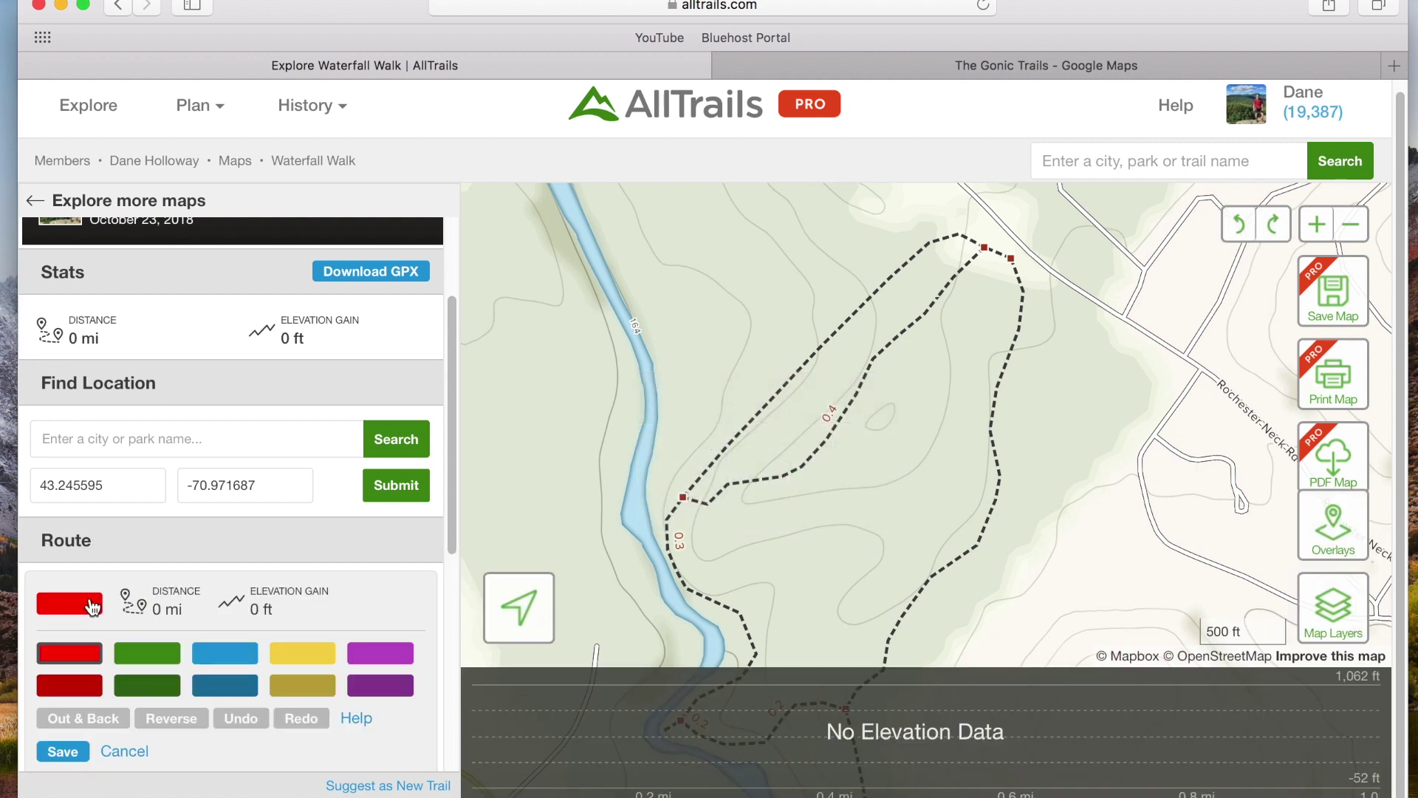
drag(454, 446, 442, 499)
click(379, 576)
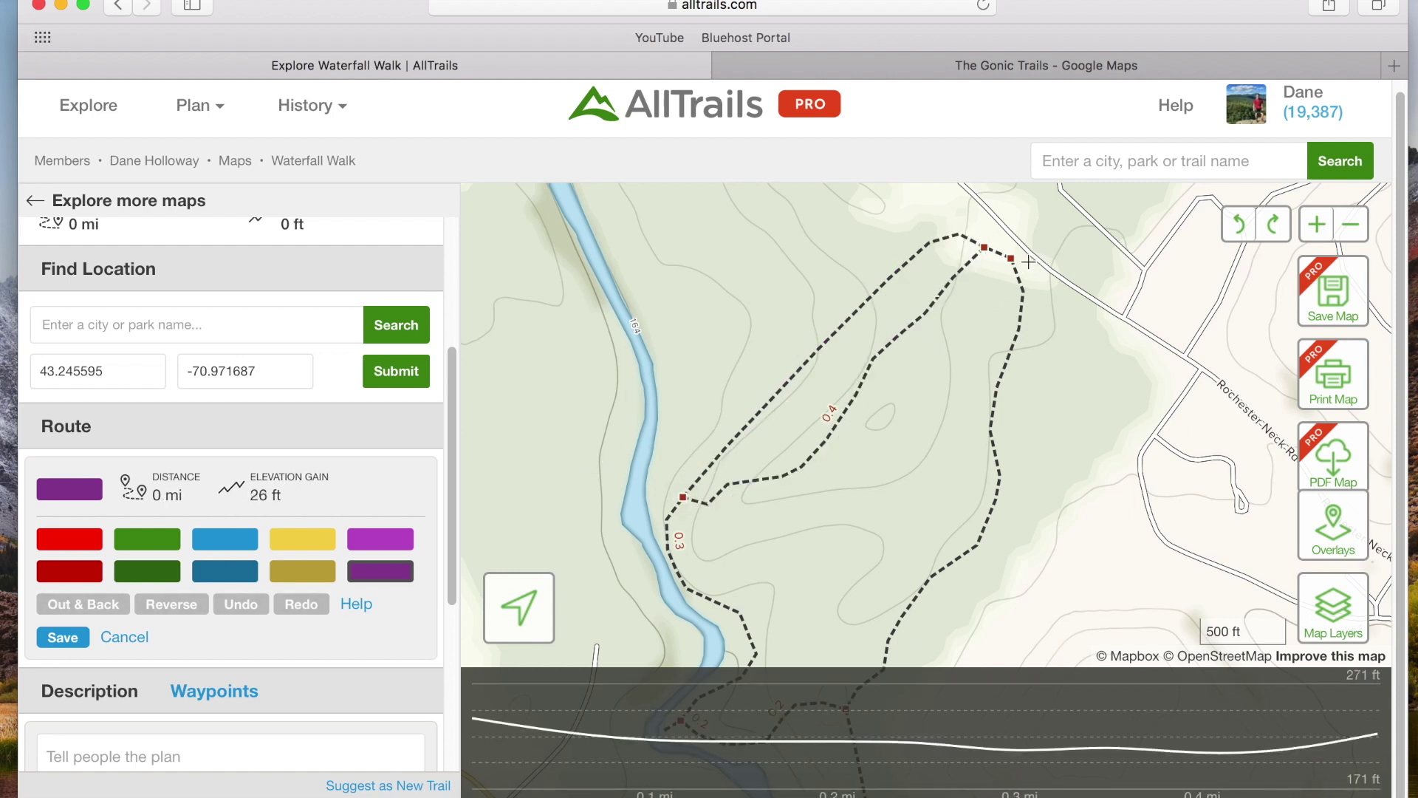
click(1011, 259)
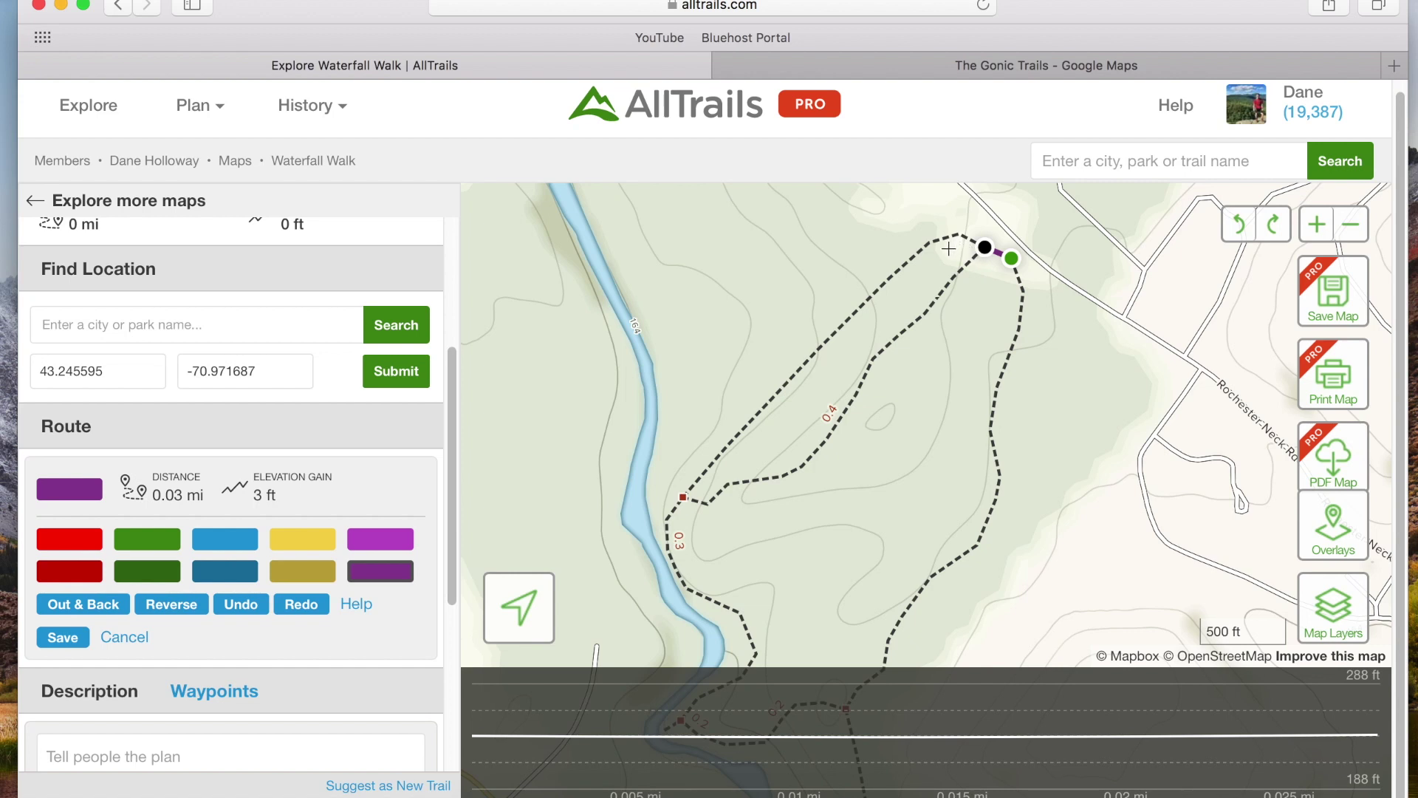
Trace the route down the loop's west side to the lower junction, correcting the misplaced points.
click(813, 362)
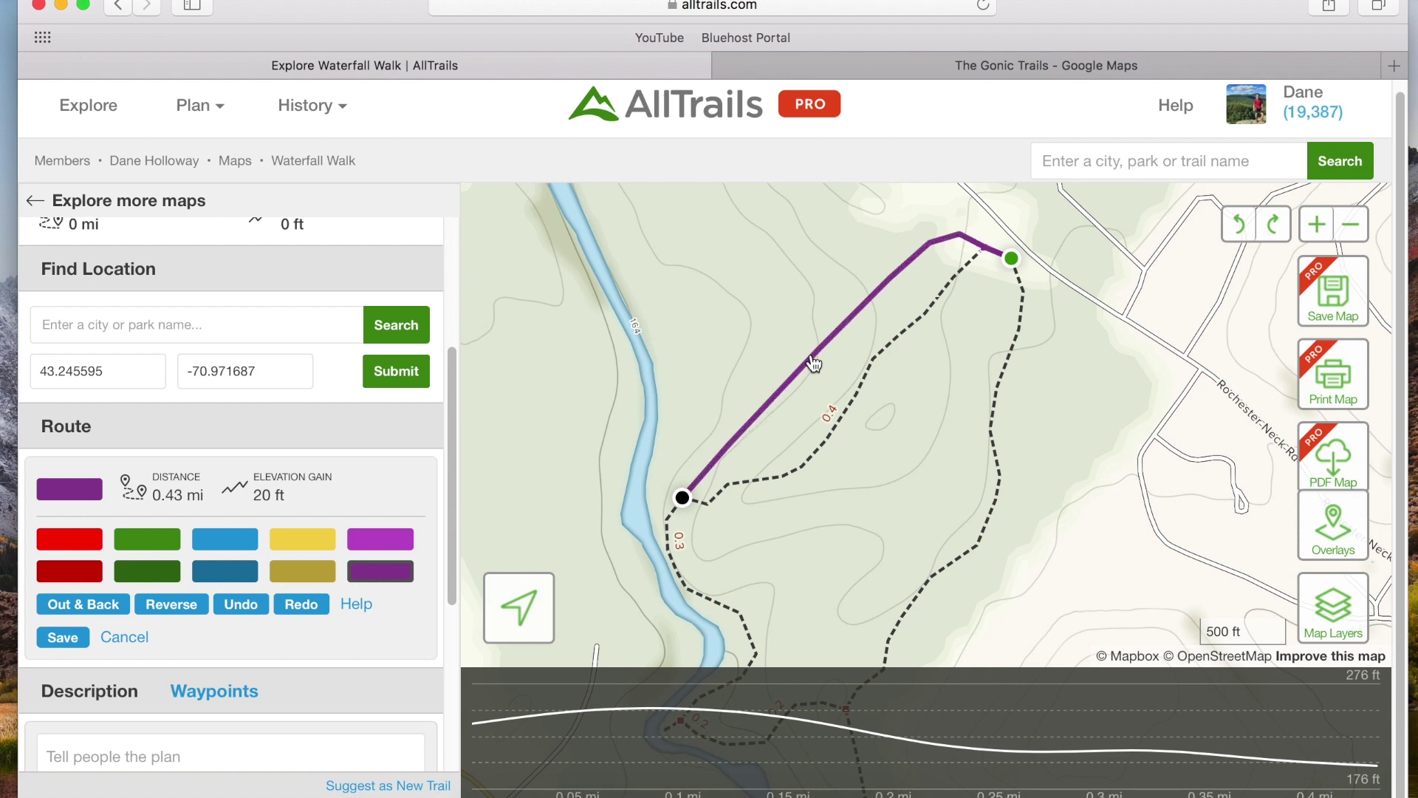
click(915, 268)
key(super+z)
drag(682, 503, 810, 371)
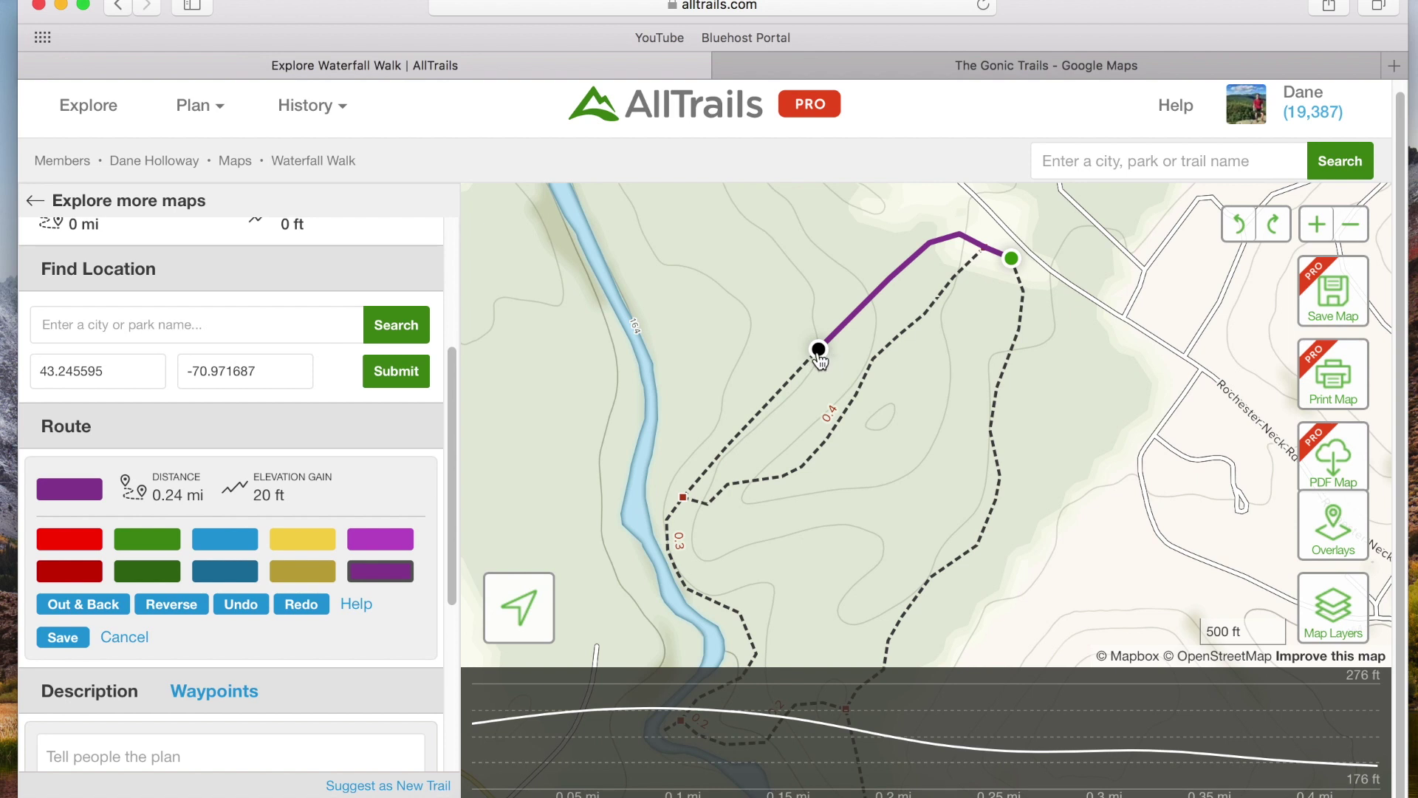
drag(818, 354, 764, 418)
click(764, 417)
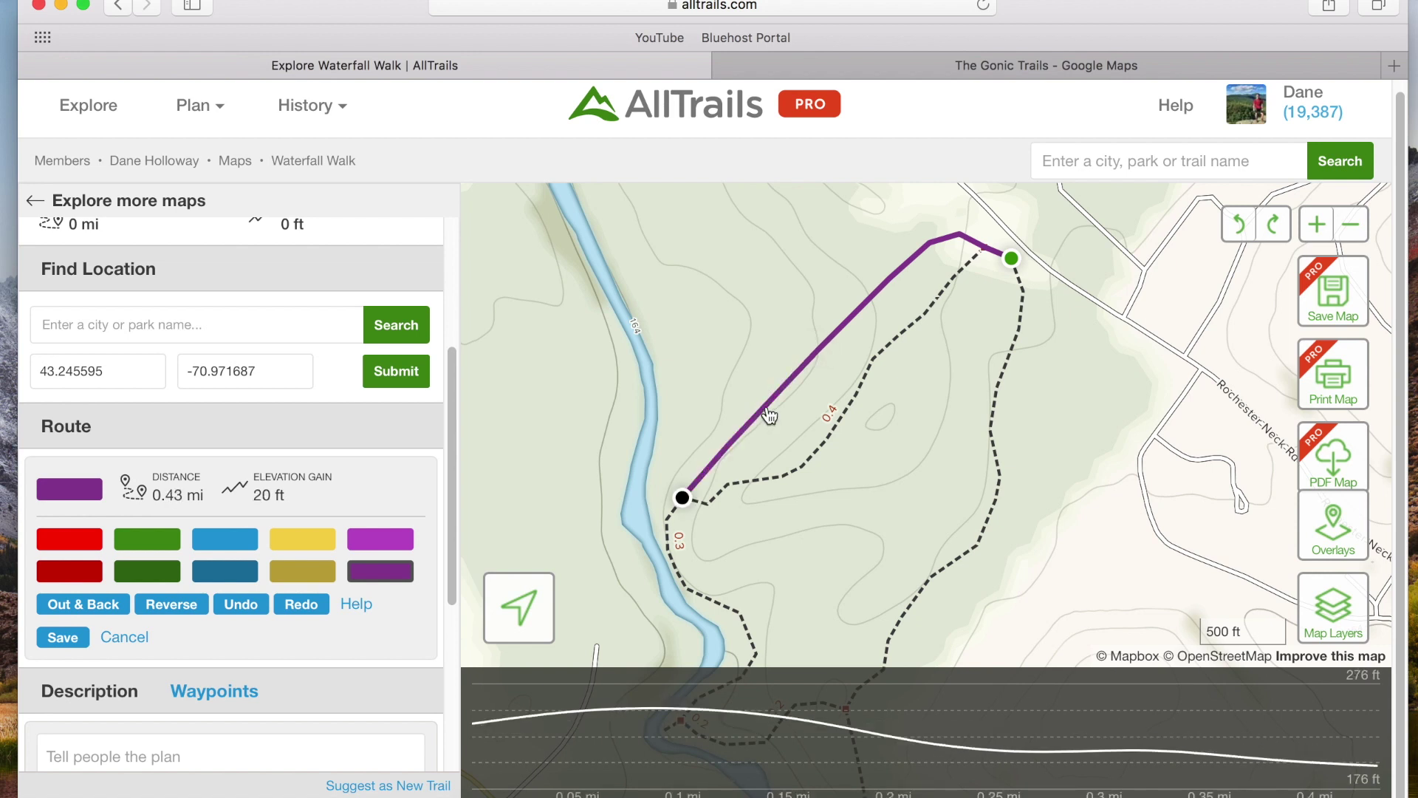
key(super+z)
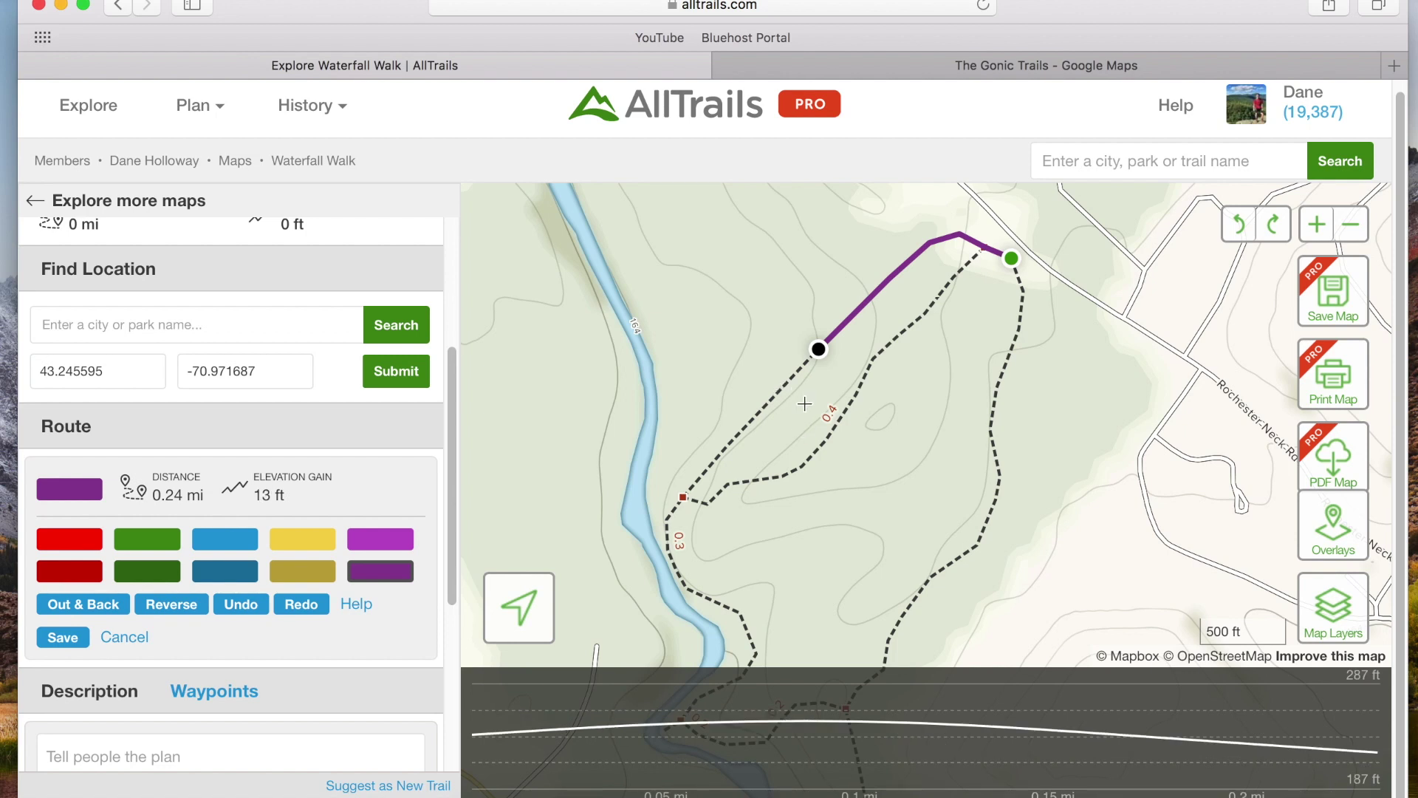
key(super+shift+z)
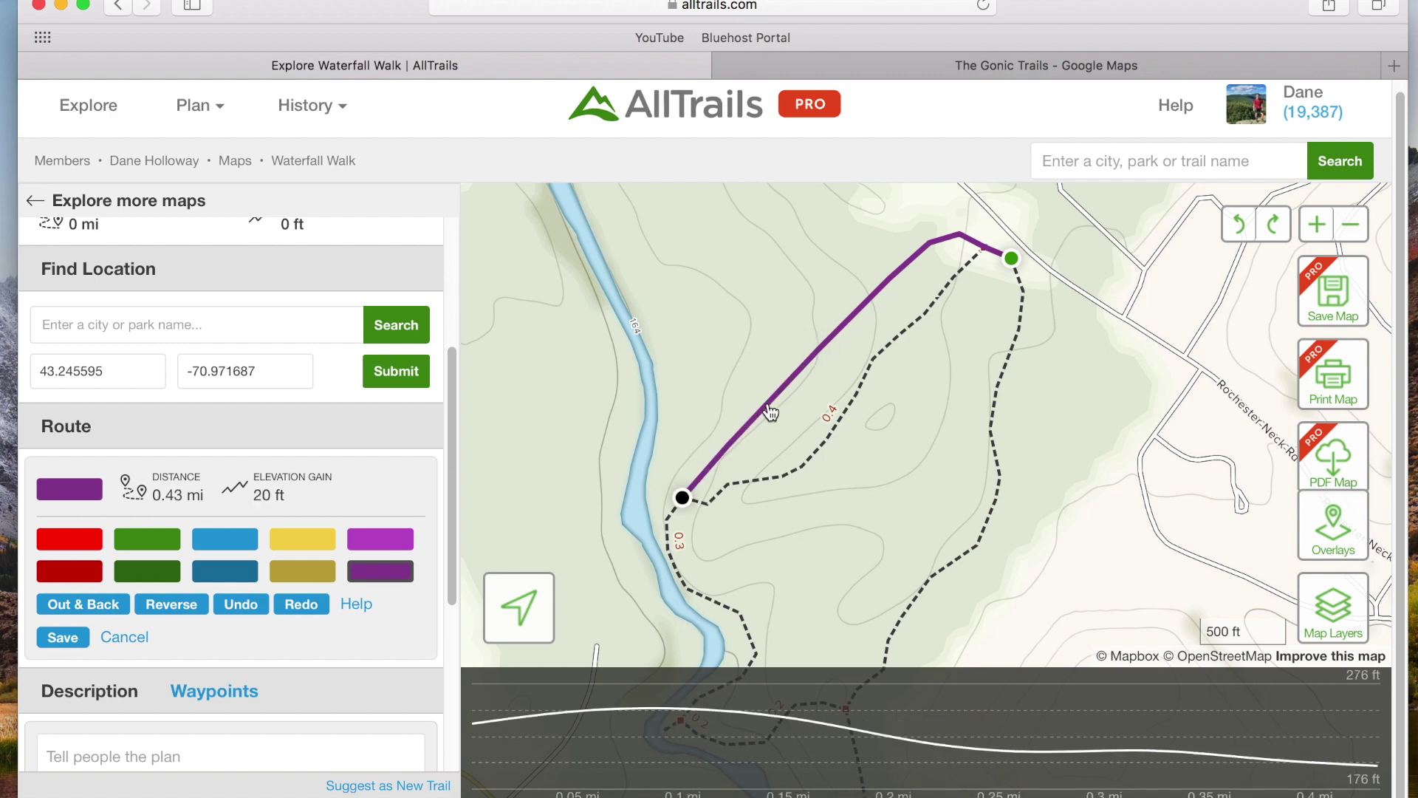
Extend the route to the river junction and make it out-and-back, totalling 1.47 mi.
drag(773, 422, 851, 247)
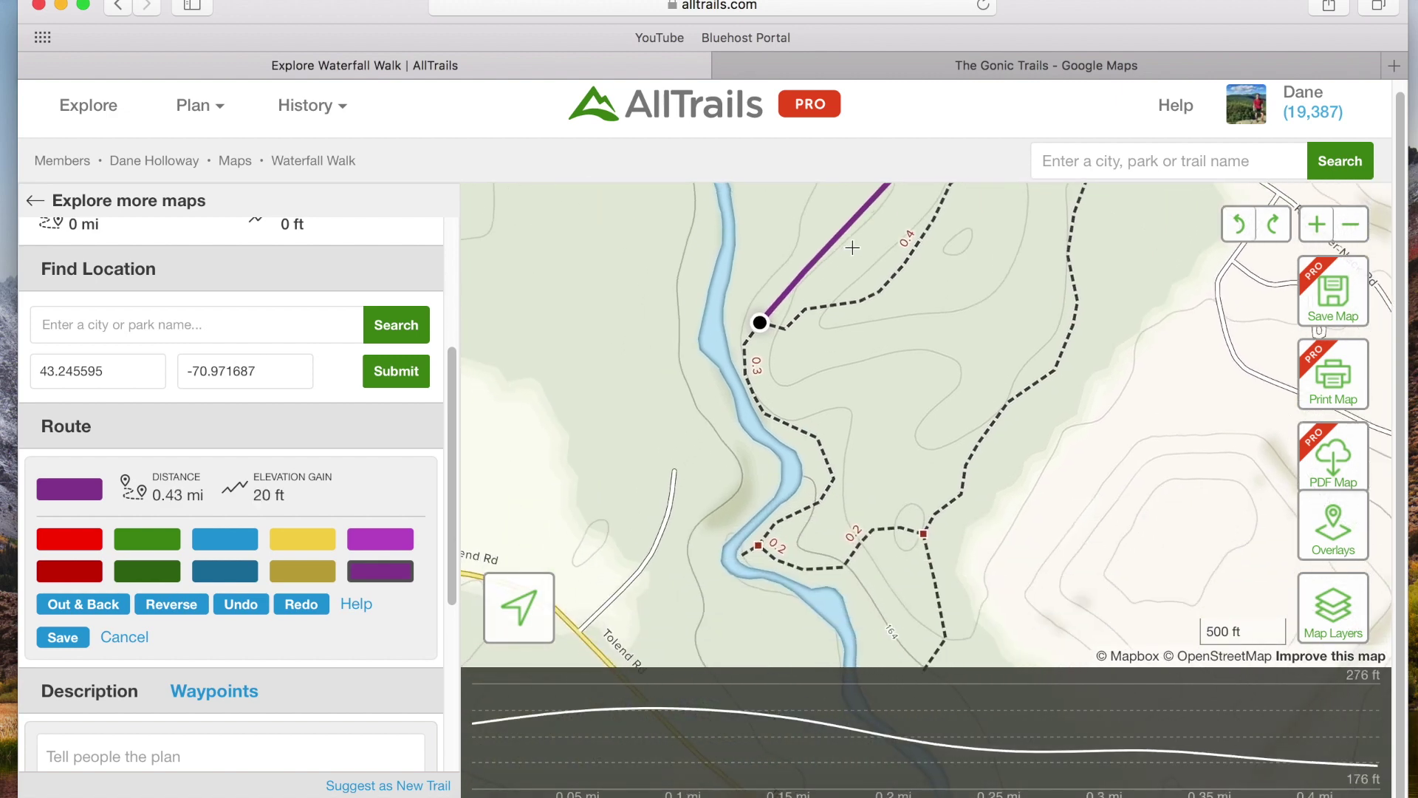
drag(827, 380, 835, 319)
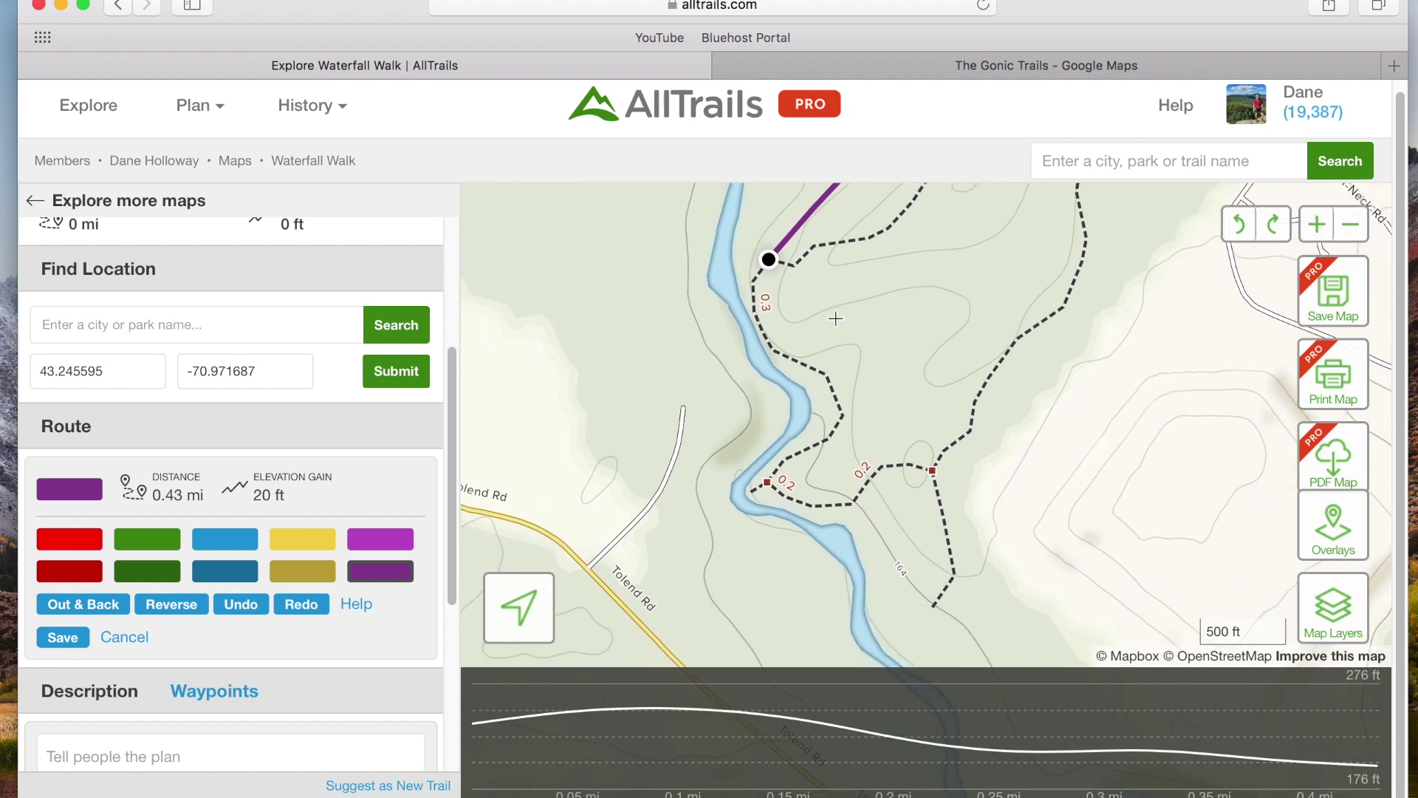
click(830, 408)
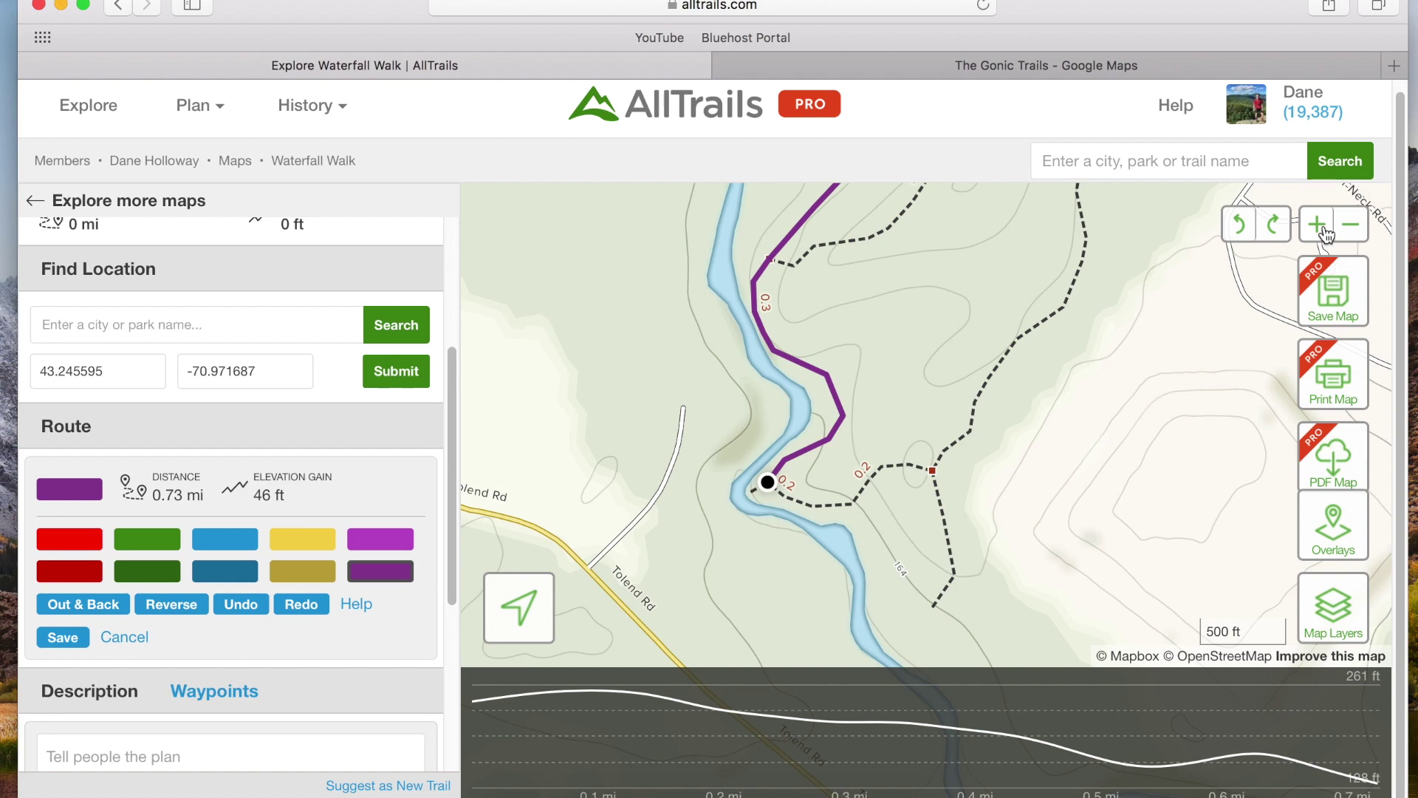
click(1350, 224)
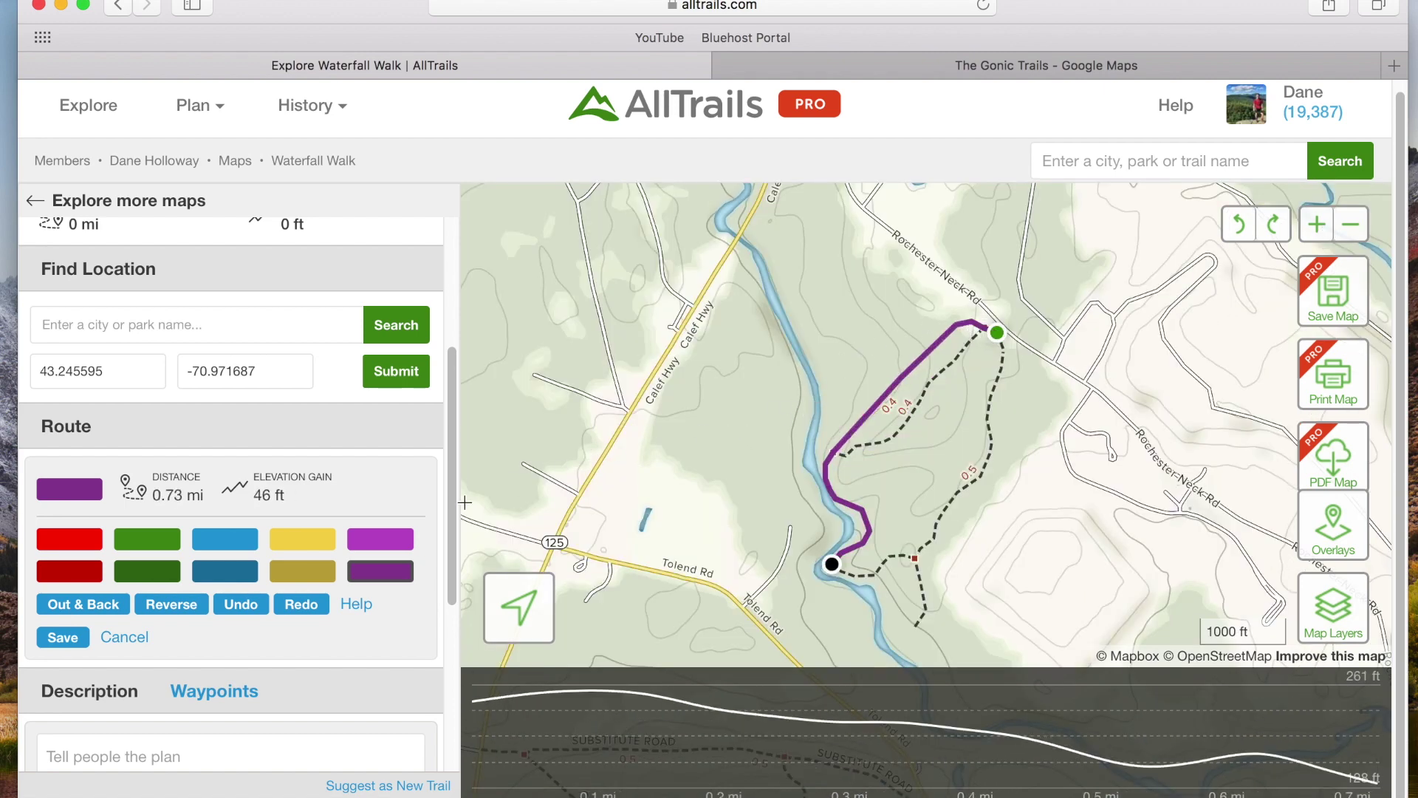
click(105, 613)
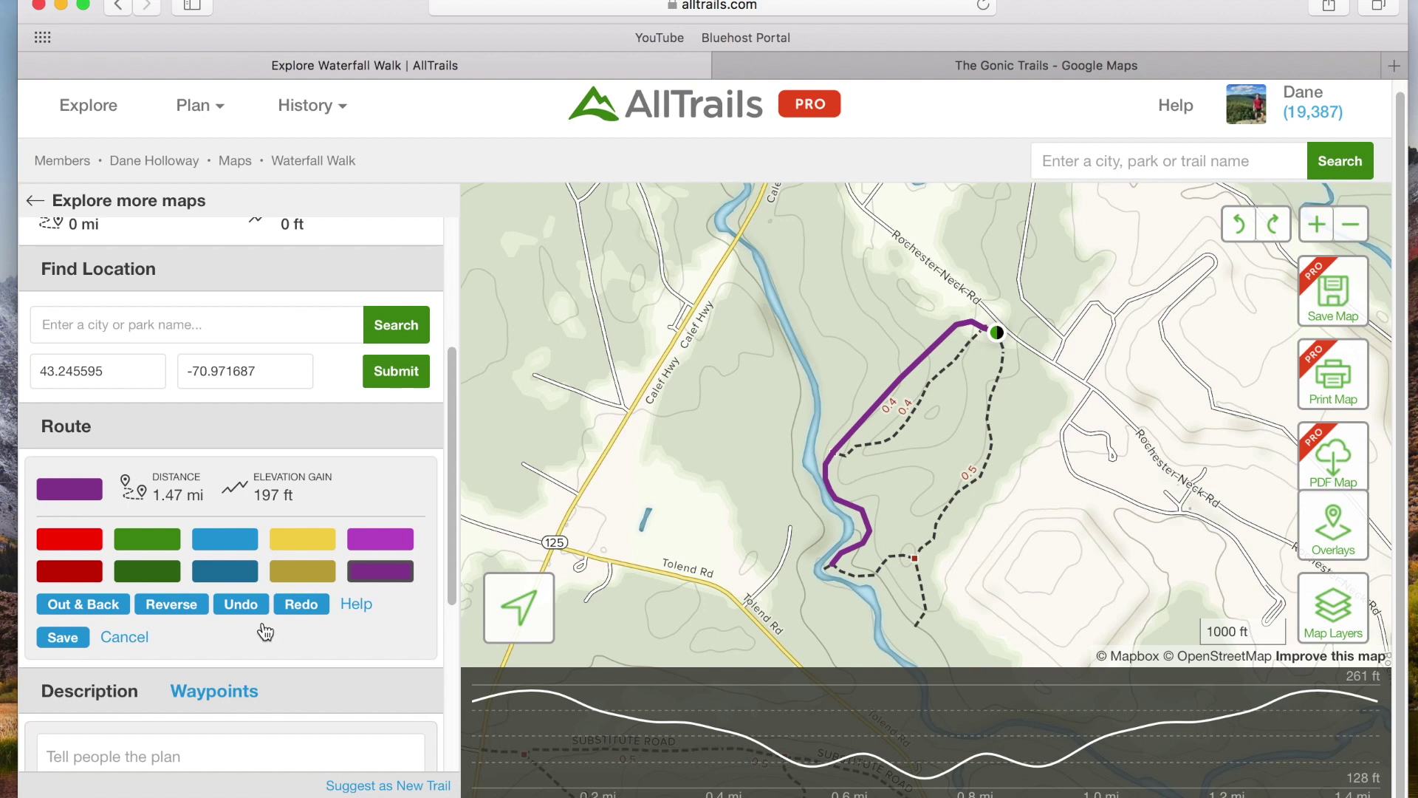
Undo the out-and-back three times and return up the inner trail, making a 1.44 mi loop.
click(241, 604)
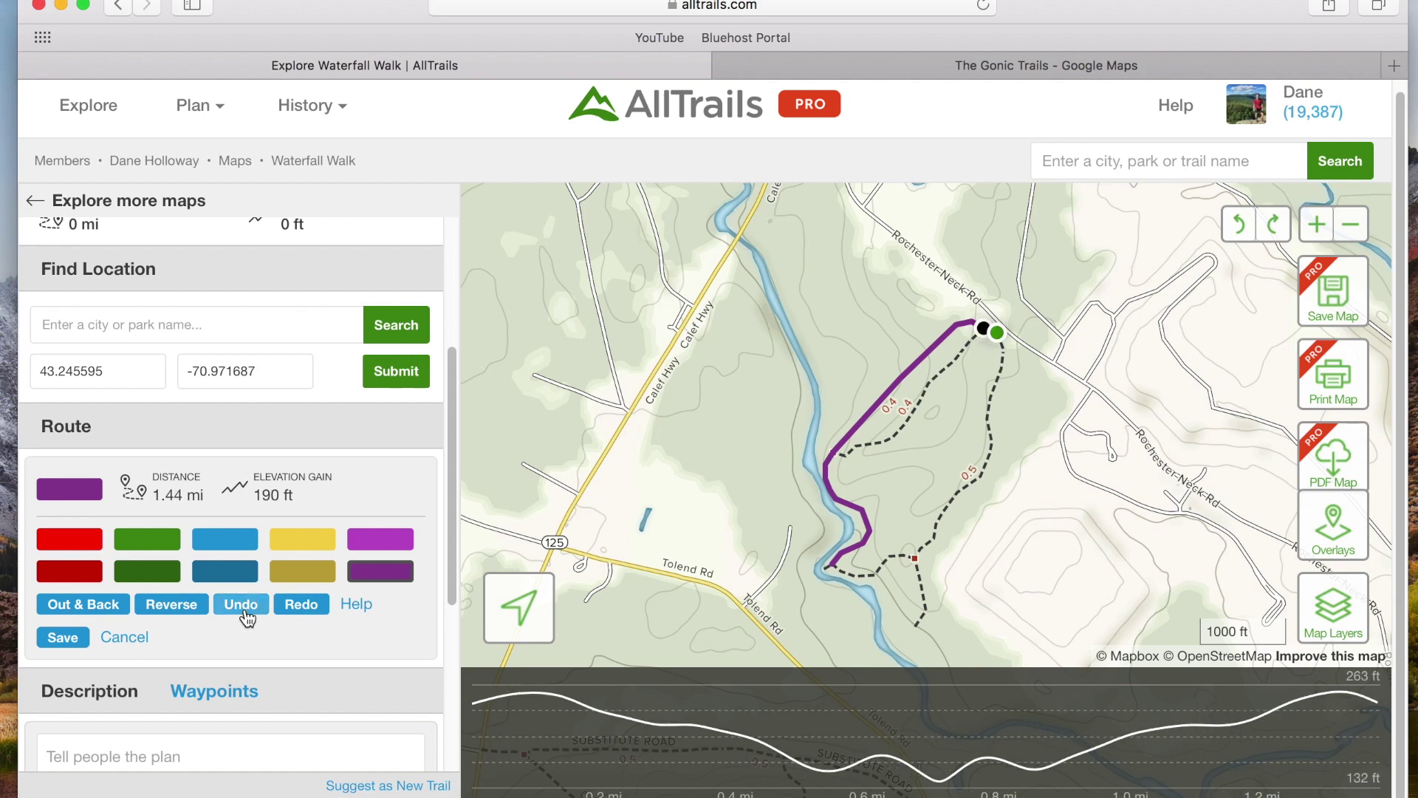
click(245, 613)
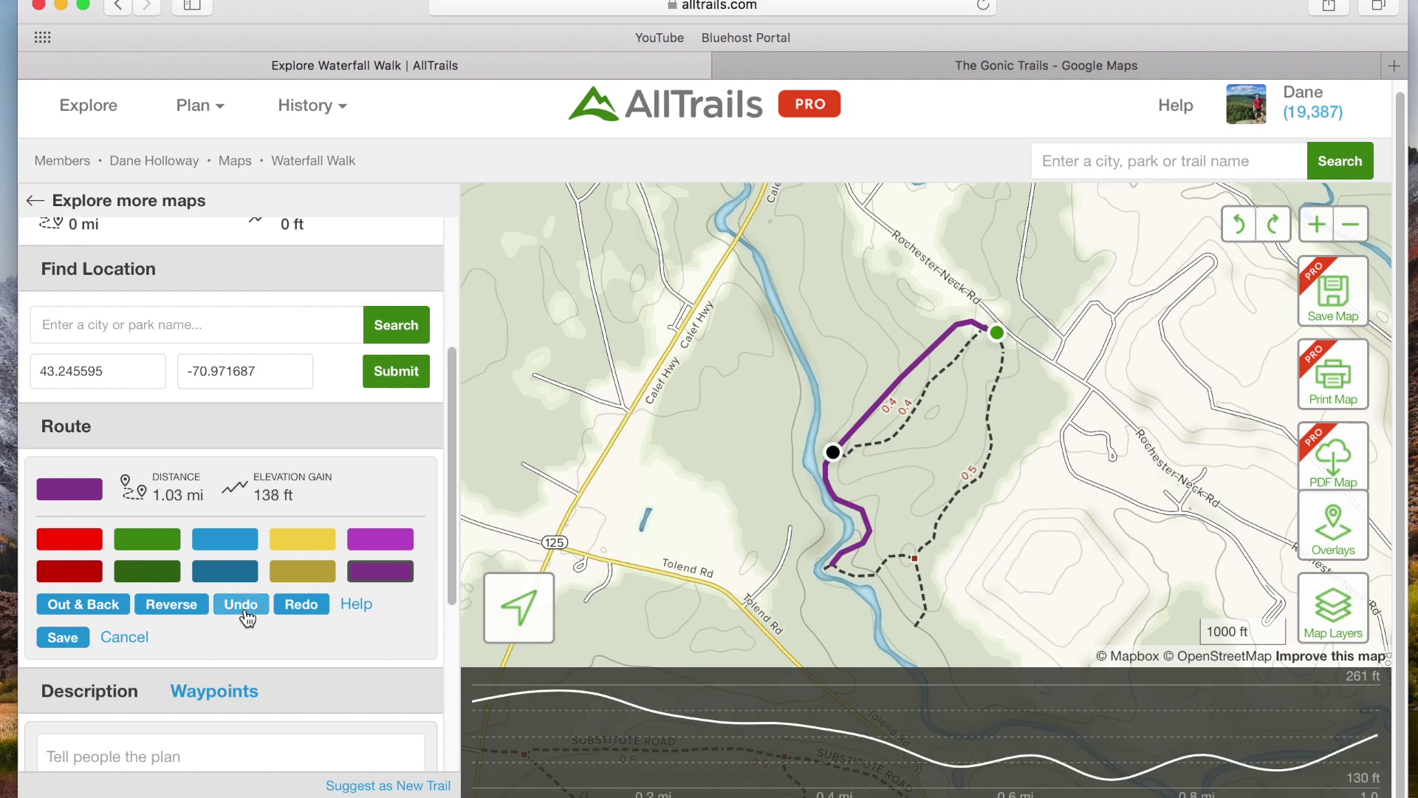
click(245, 616)
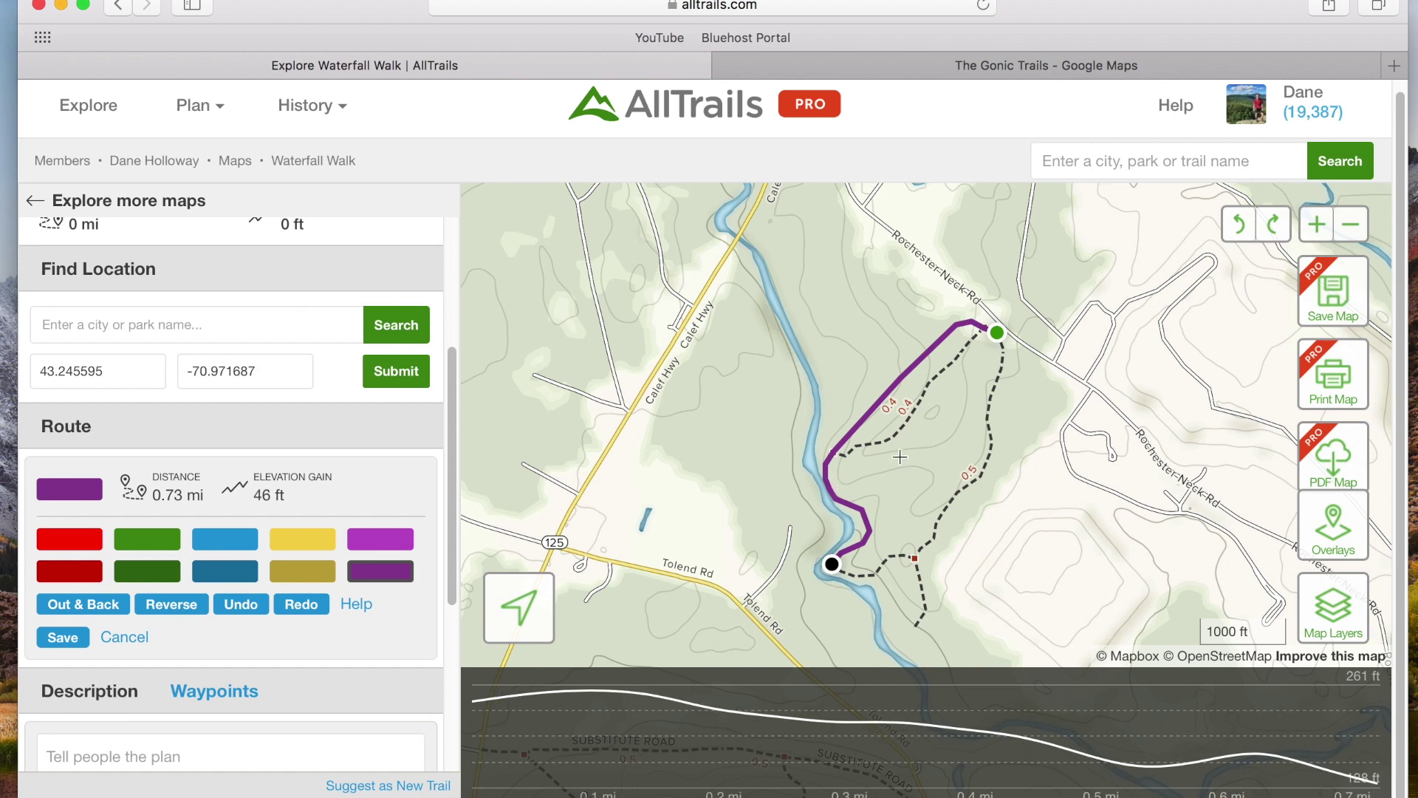
click(838, 460)
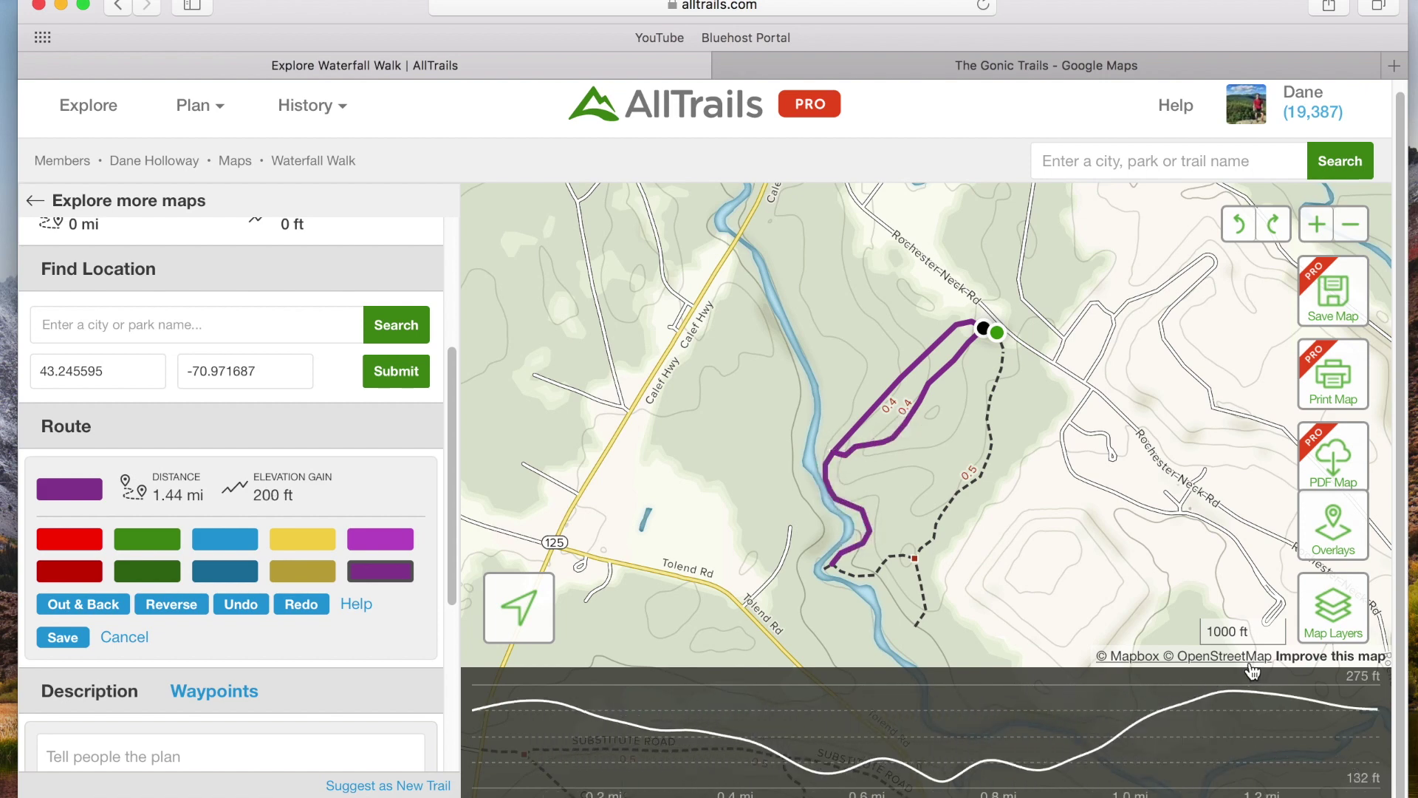
click(1322, 229)
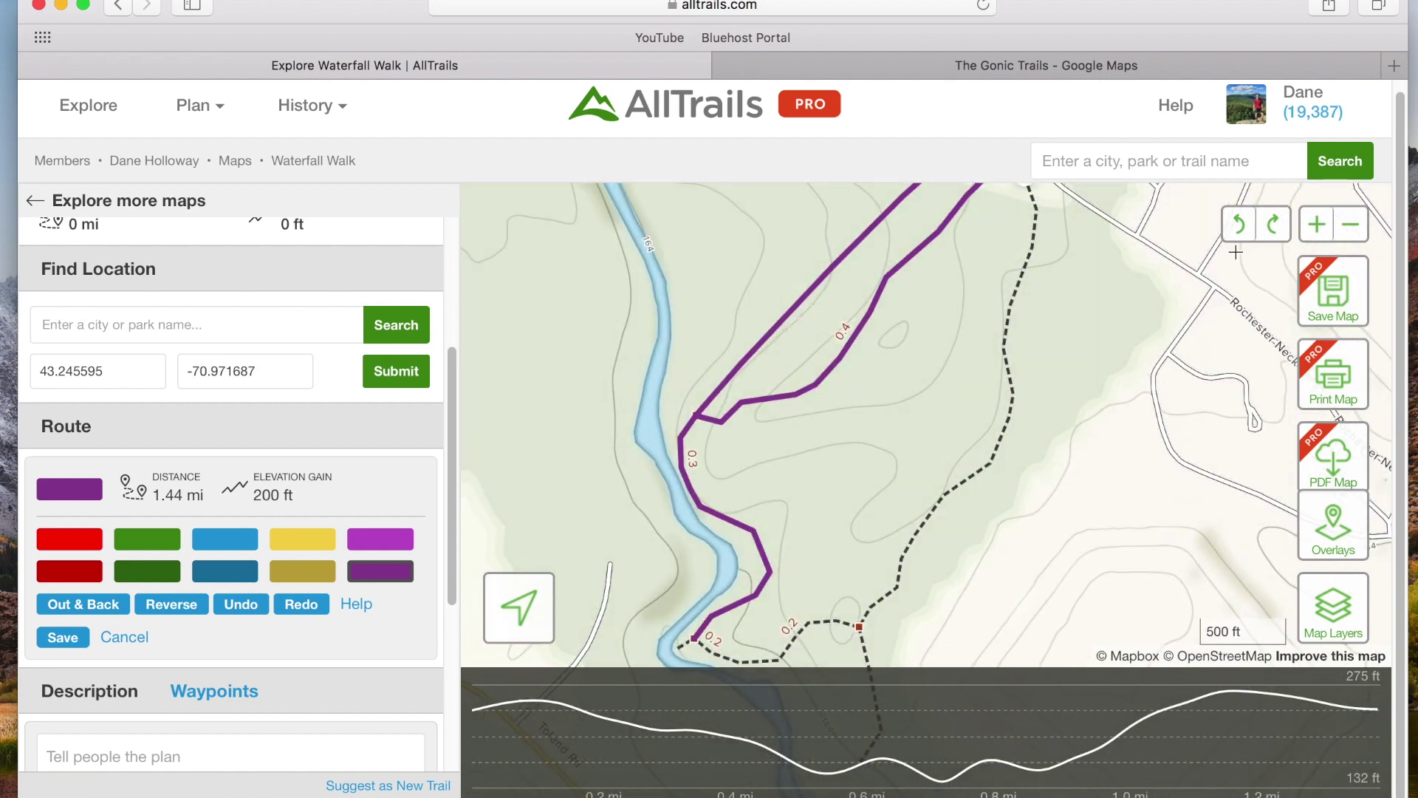
Add, then remove, a segment to the green start point and zoom out one level.
drag(1145, 279, 1109, 454)
click(993, 360)
click(992, 359)
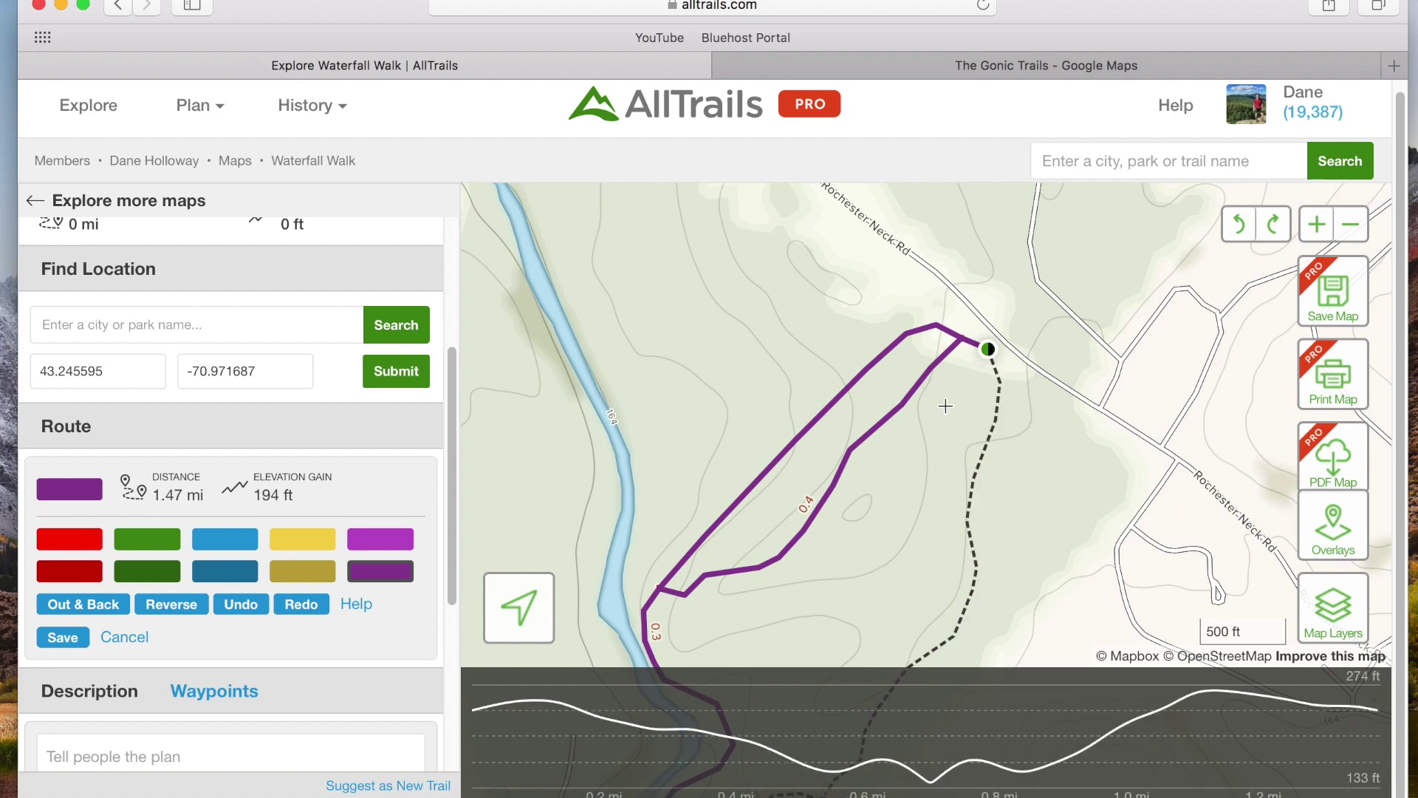
click(1350, 224)
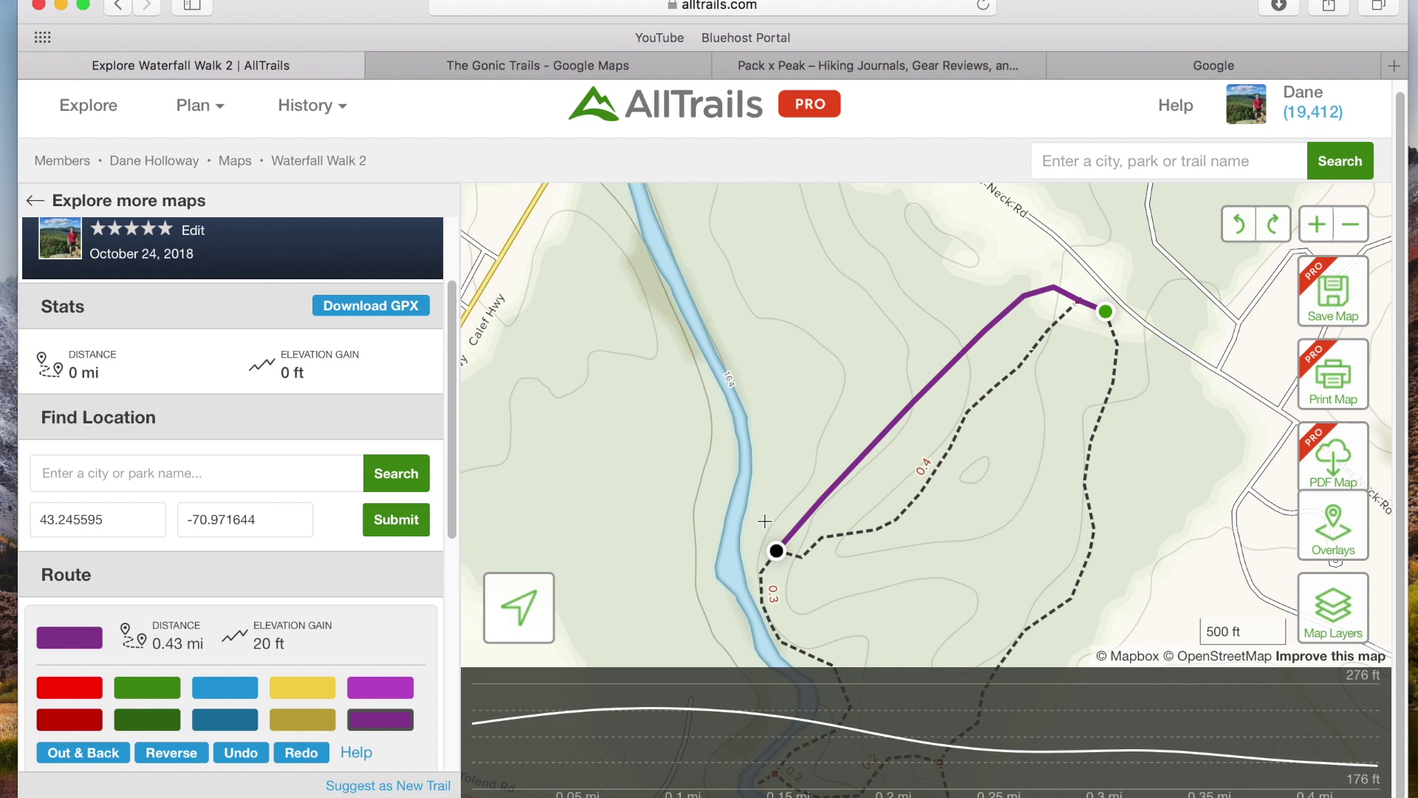
Move the end point up along the river, make the route out-and-back at 1.47 mi, and save.
mouse_move(766, 515)
mouse_down()
mouse_move(774, 428)
mouse_move(757, 404)
mouse_up()
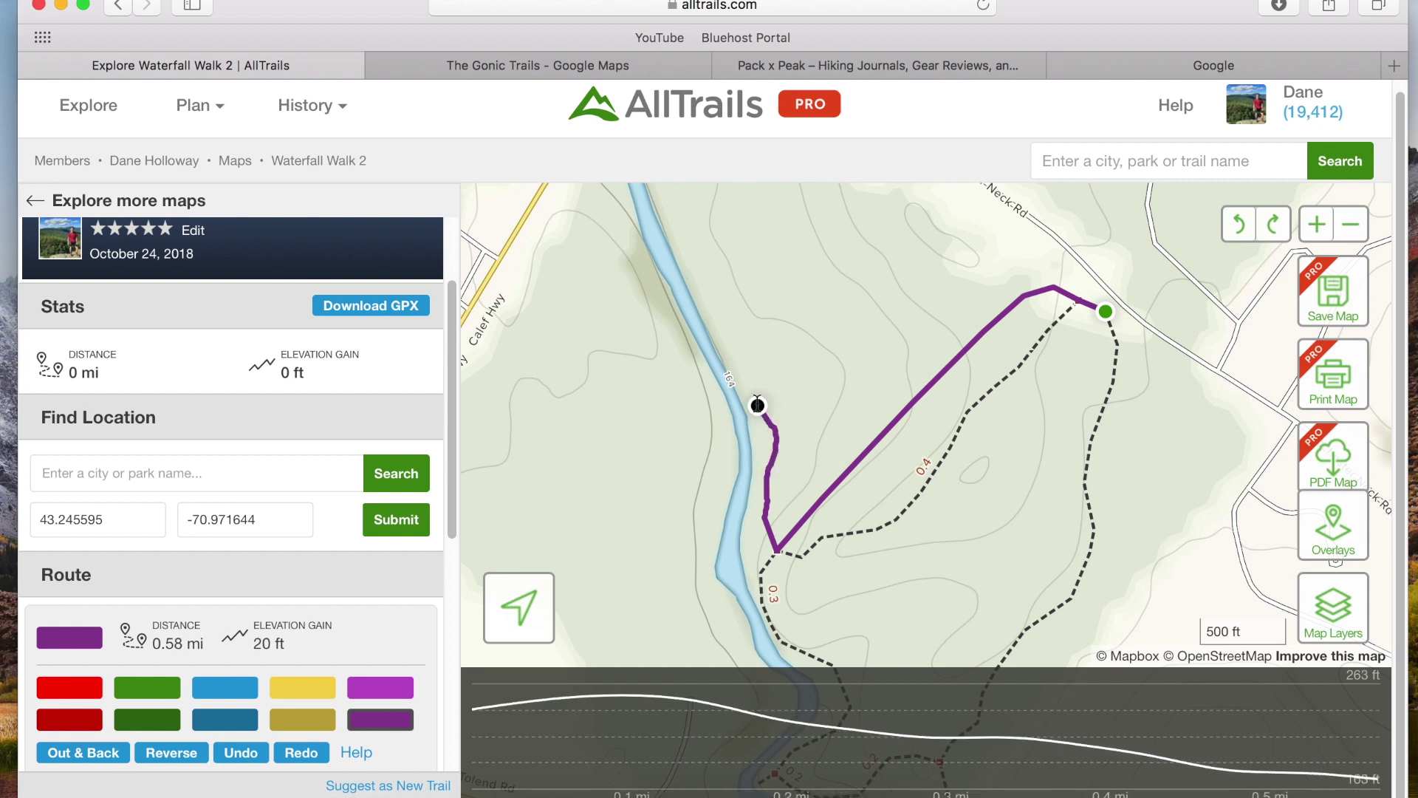
drag(757, 404, 755, 403)
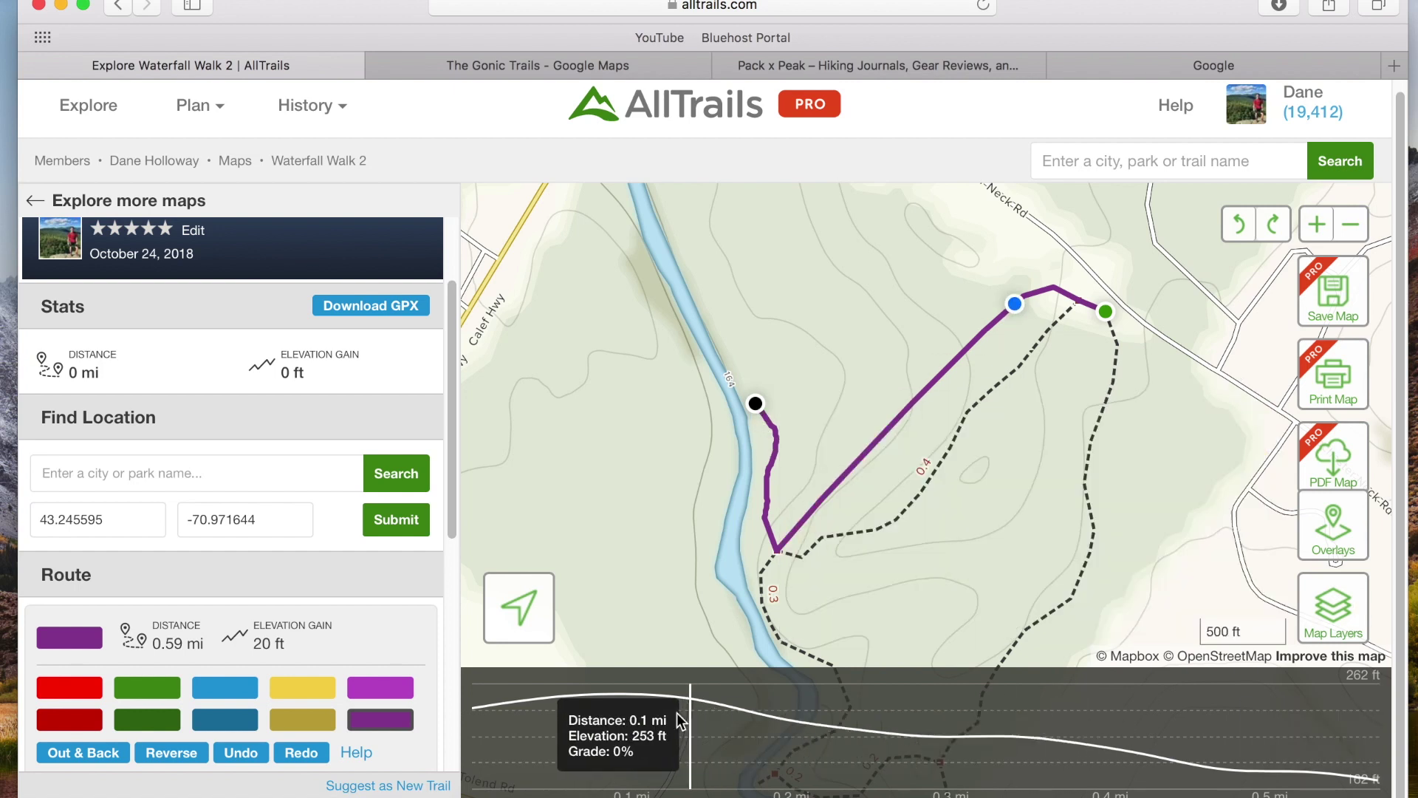
scroll(452, 529, down, 1)
drag(452, 529, 433, 574)
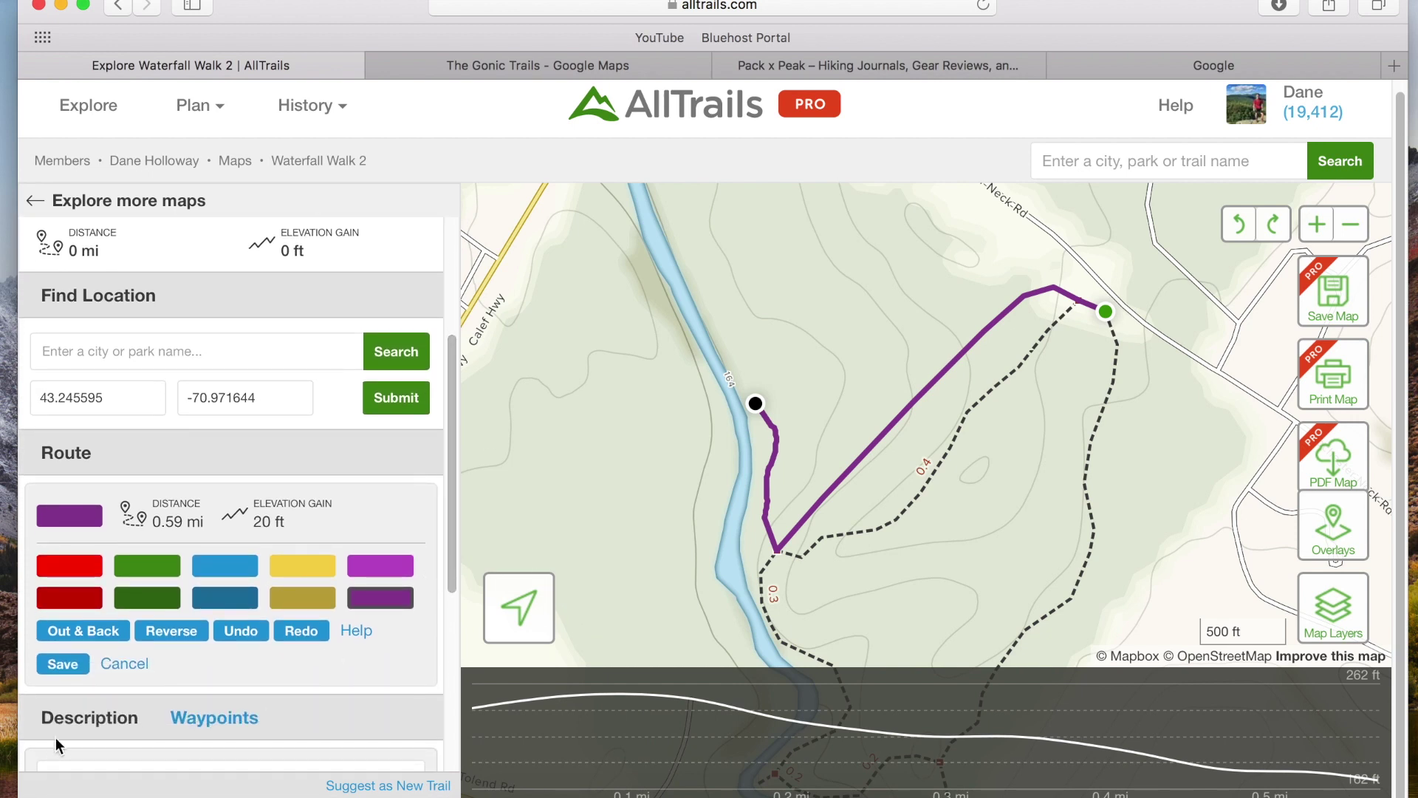
click(98, 640)
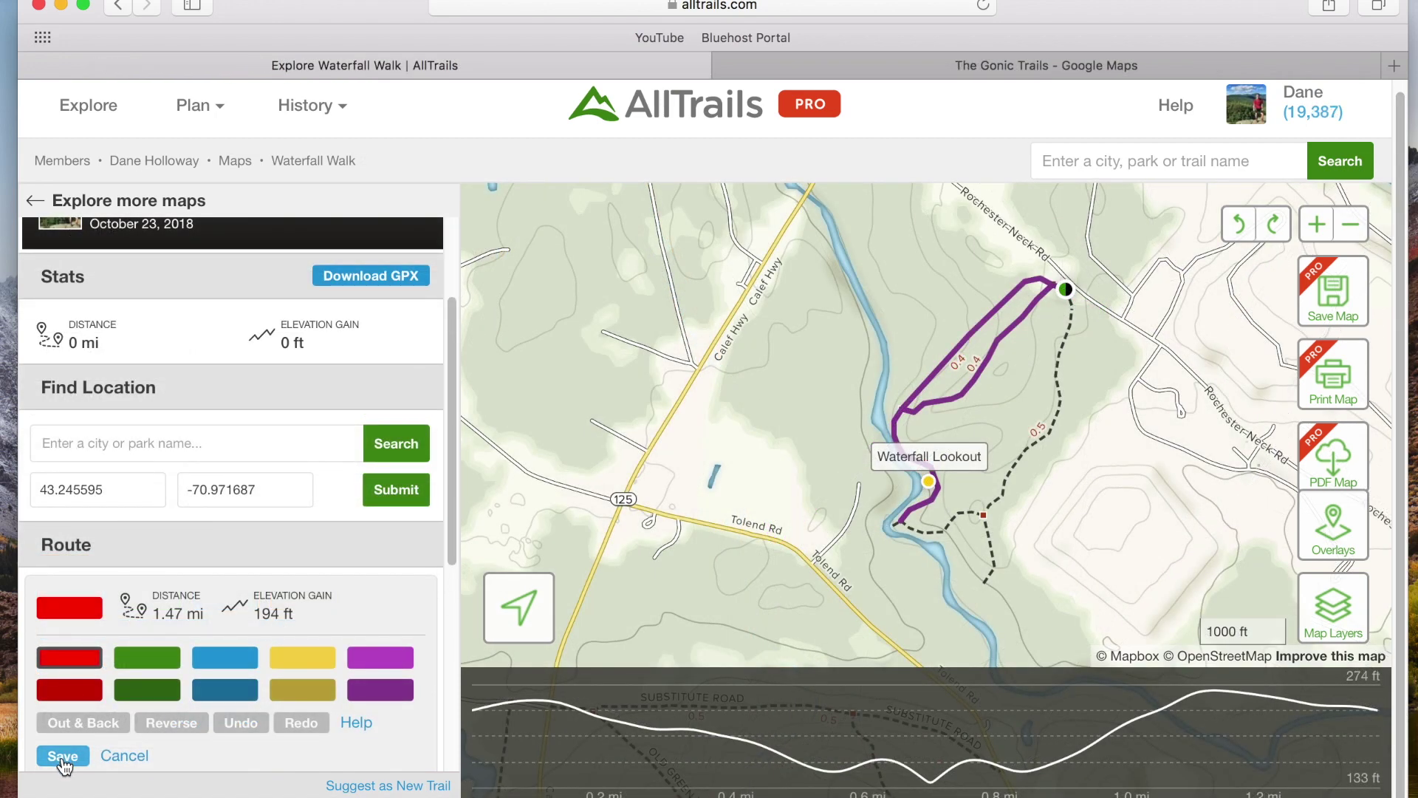
click(62, 756)
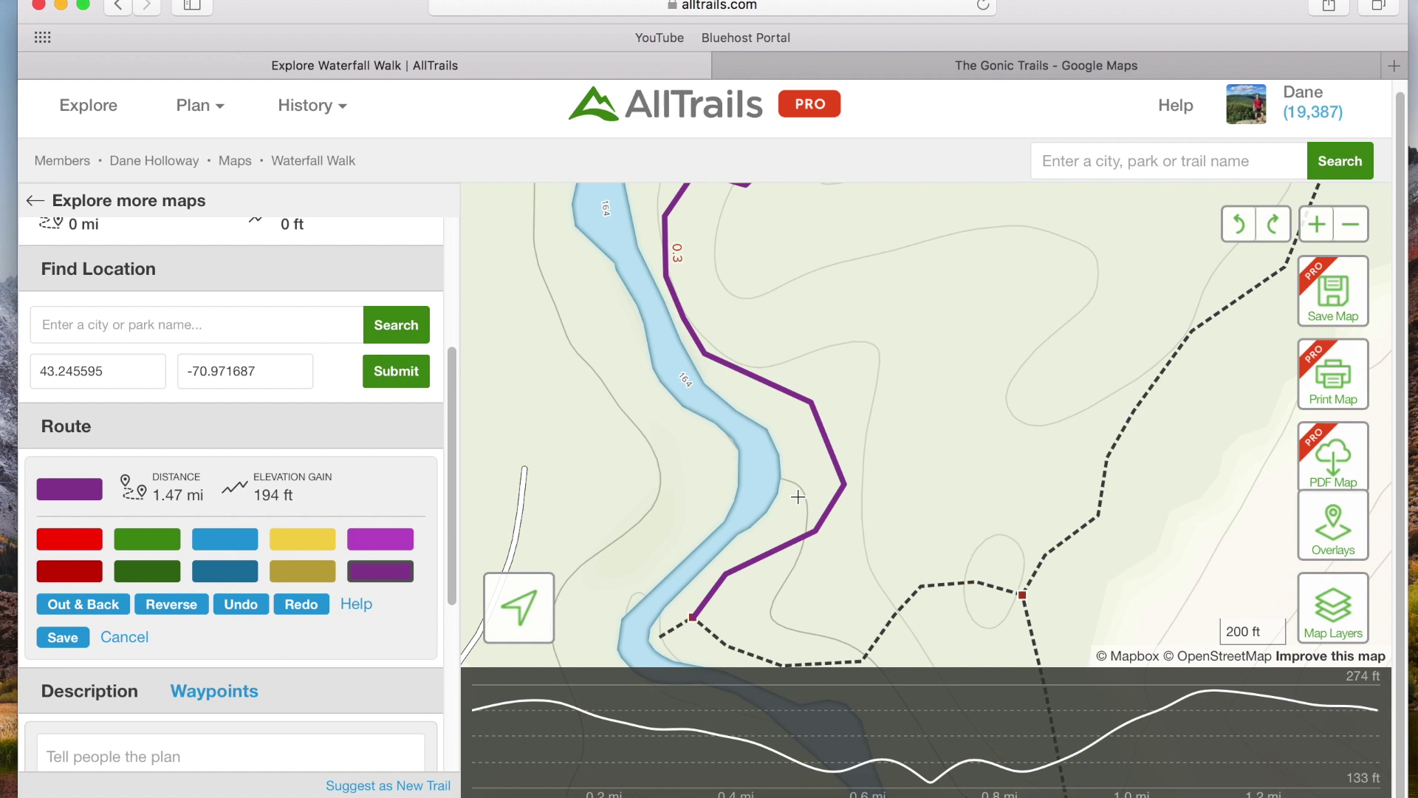
Add a new waypoint to the map and place it beside the river.
scroll(452, 432, down, 1)
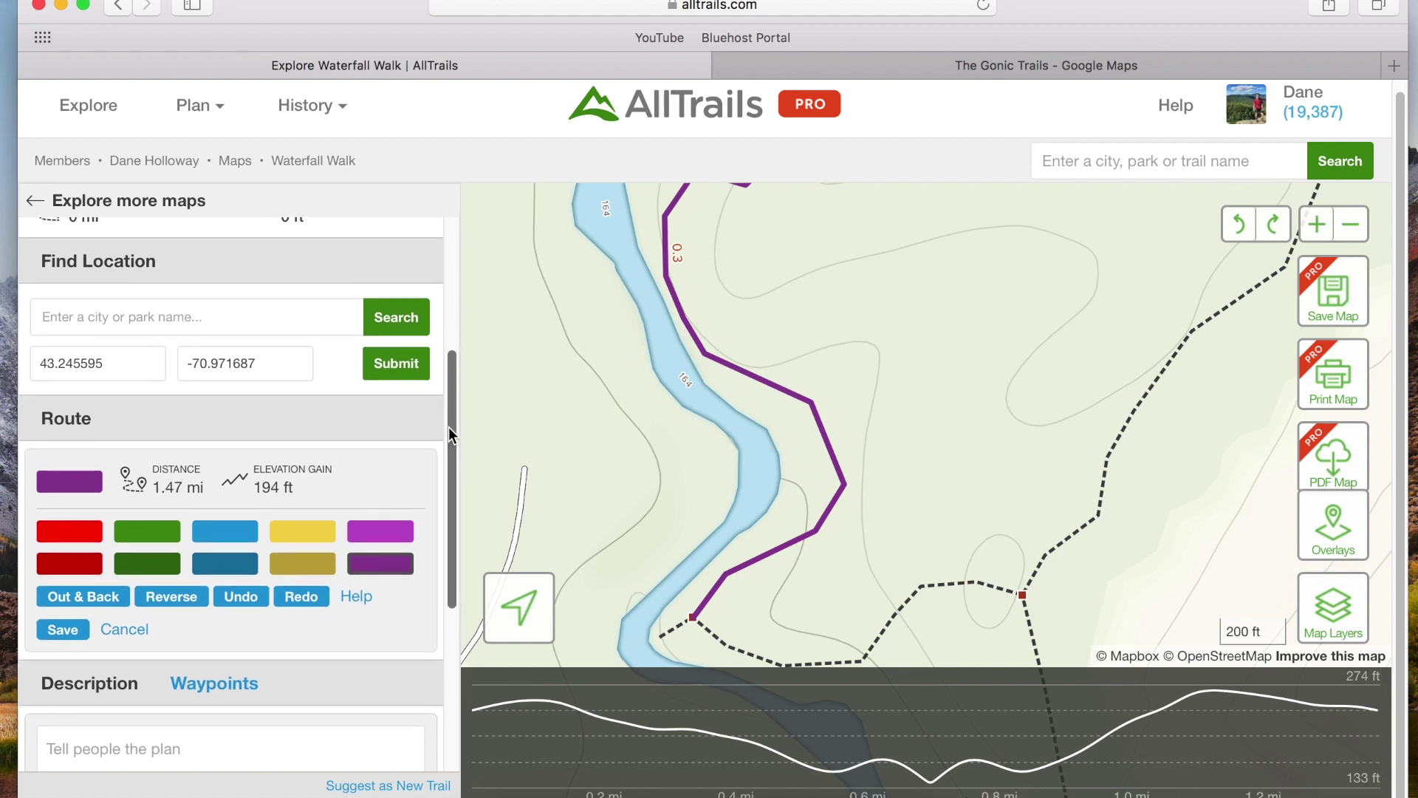
scroll(443, 447, down, 5)
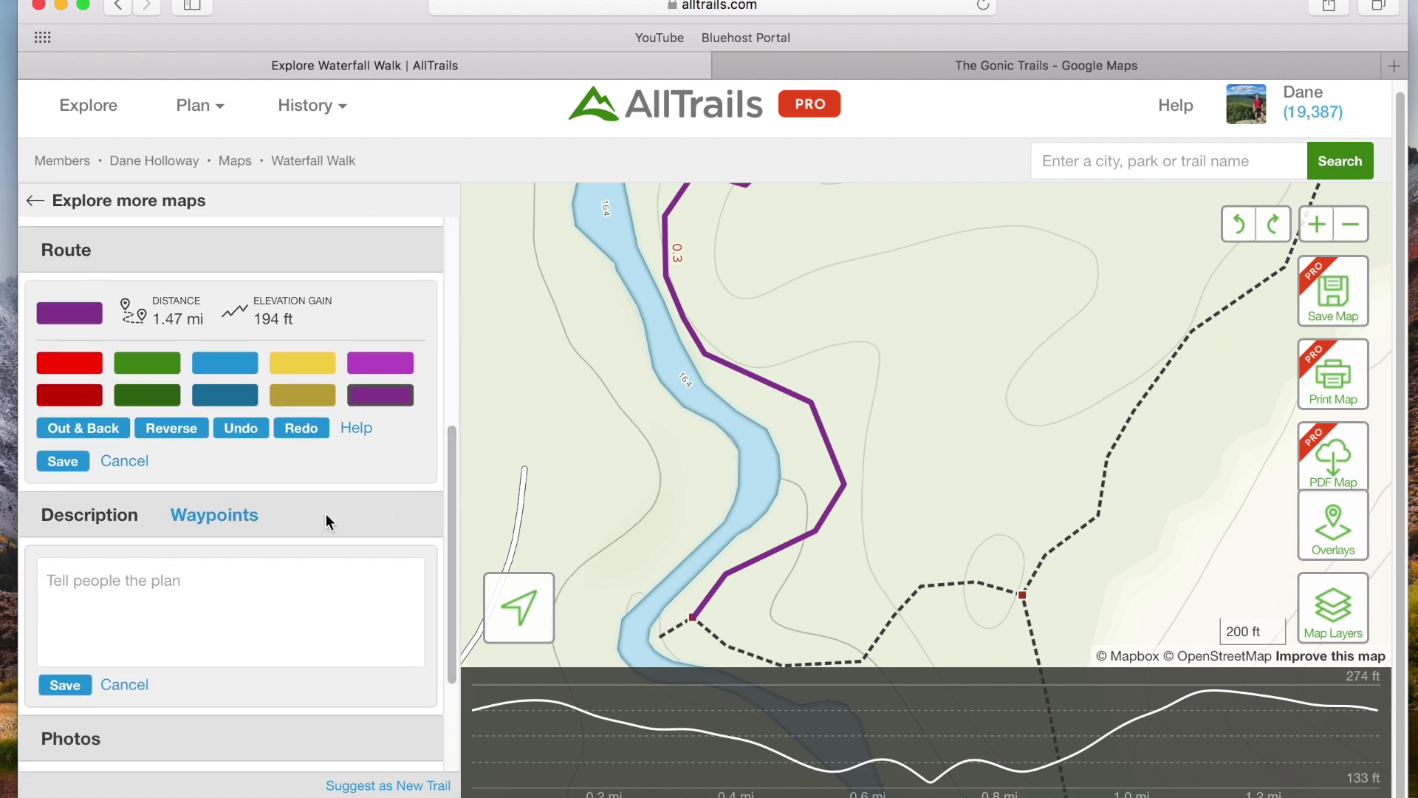
click(236, 524)
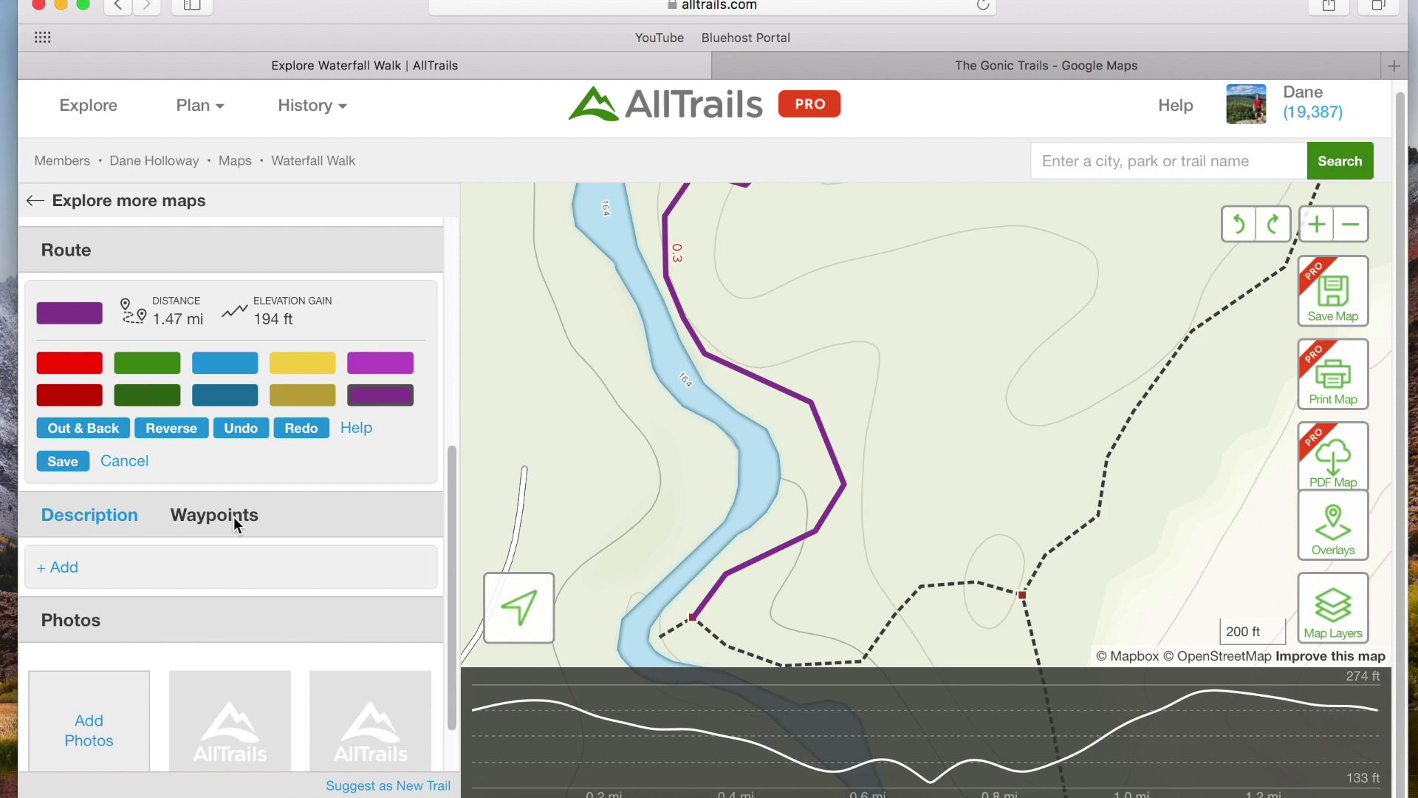
click(44, 582)
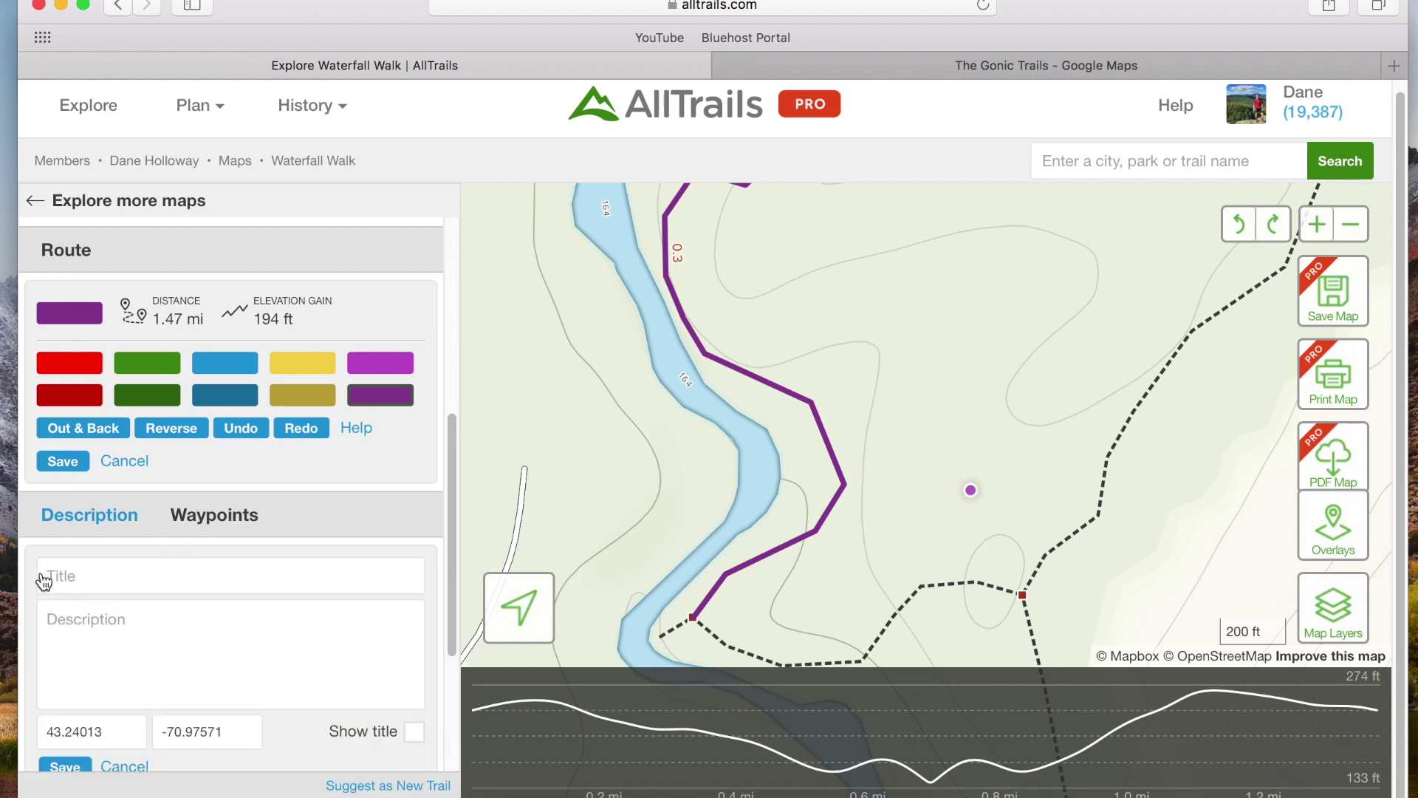
mouse_move(971, 502)
mouse_move(978, 501)
mouse_down()
mouse_move(804, 489)
mouse_move(807, 459)
mouse_up()
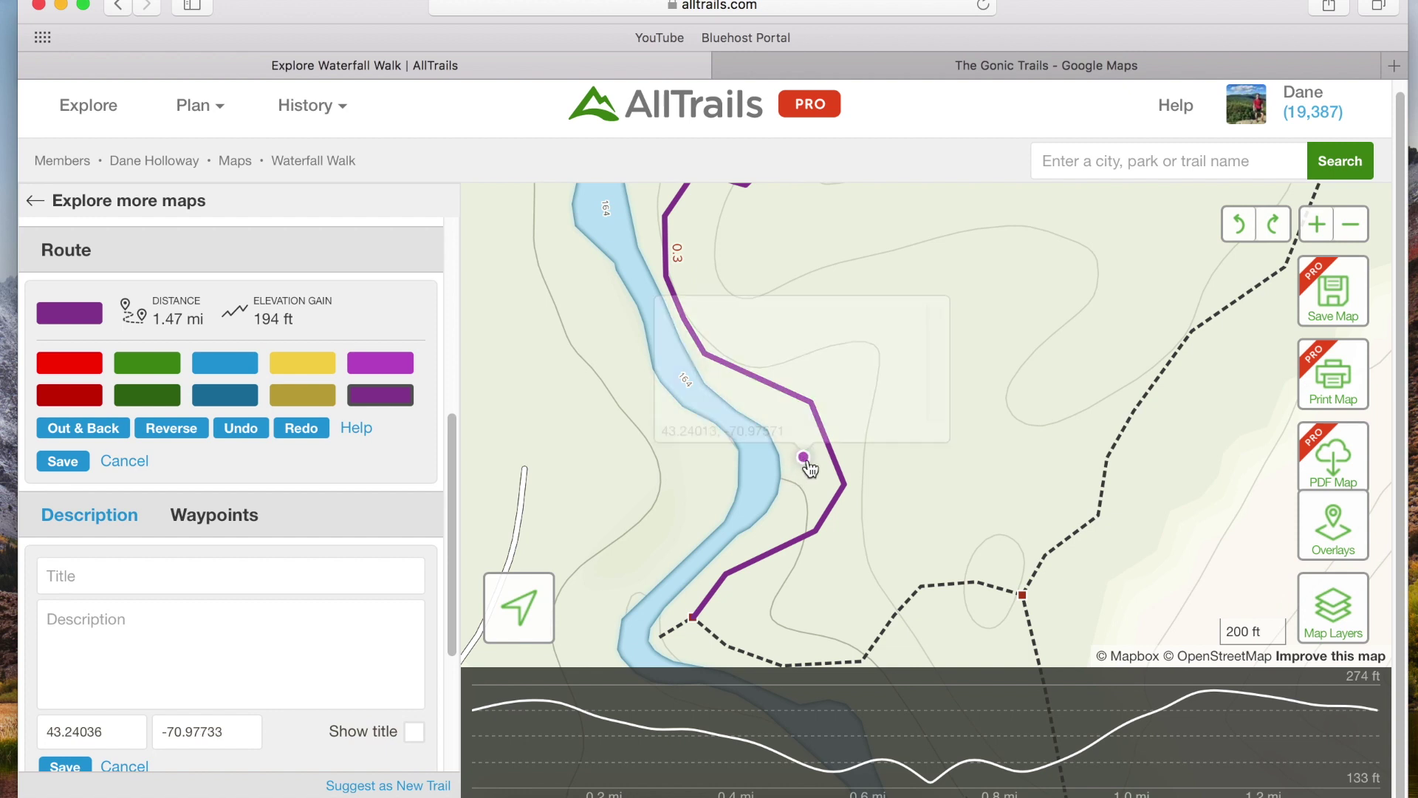
Title the waypoint 'Waterfall Lookout', show its title on the map, and save it.
click(187, 578)
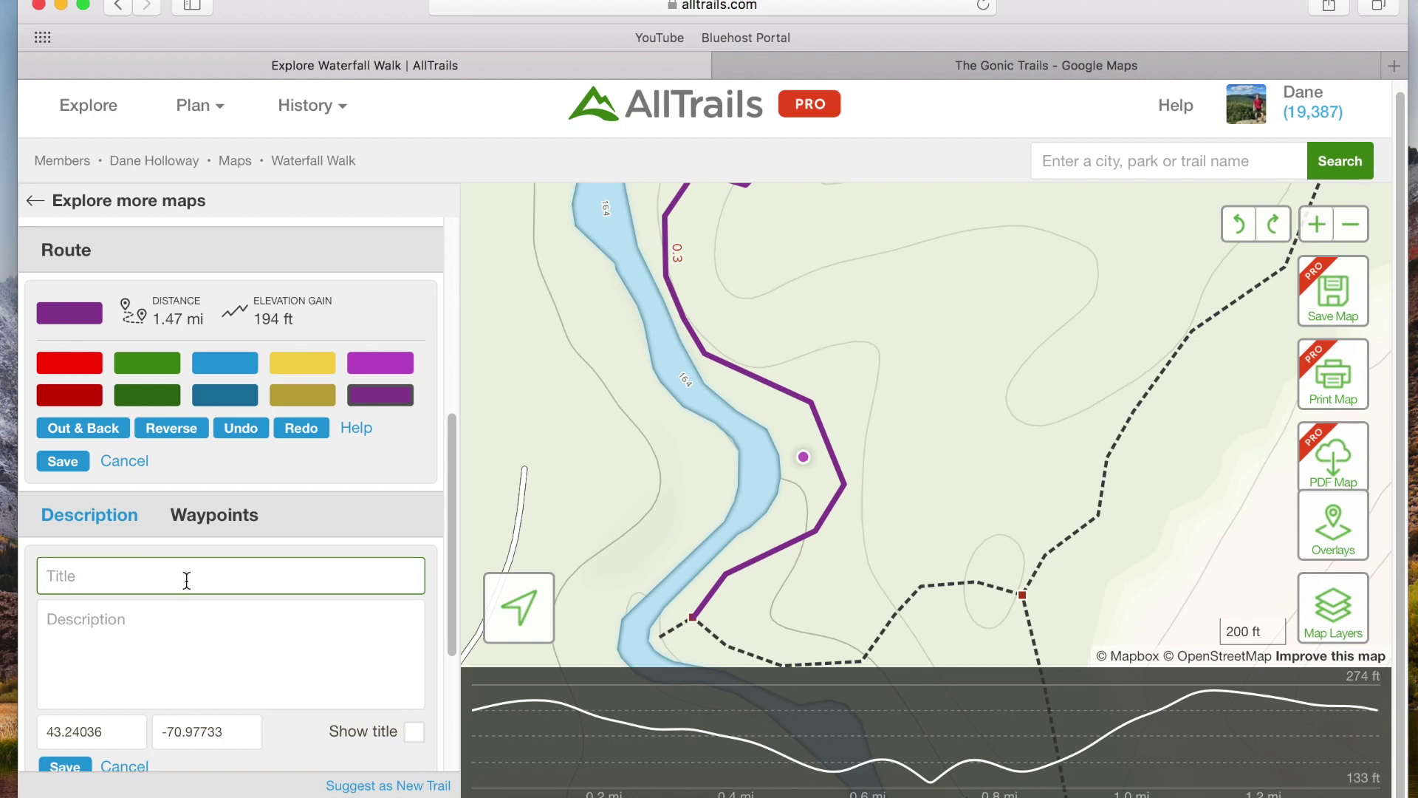
text(Waterfall Lookout)
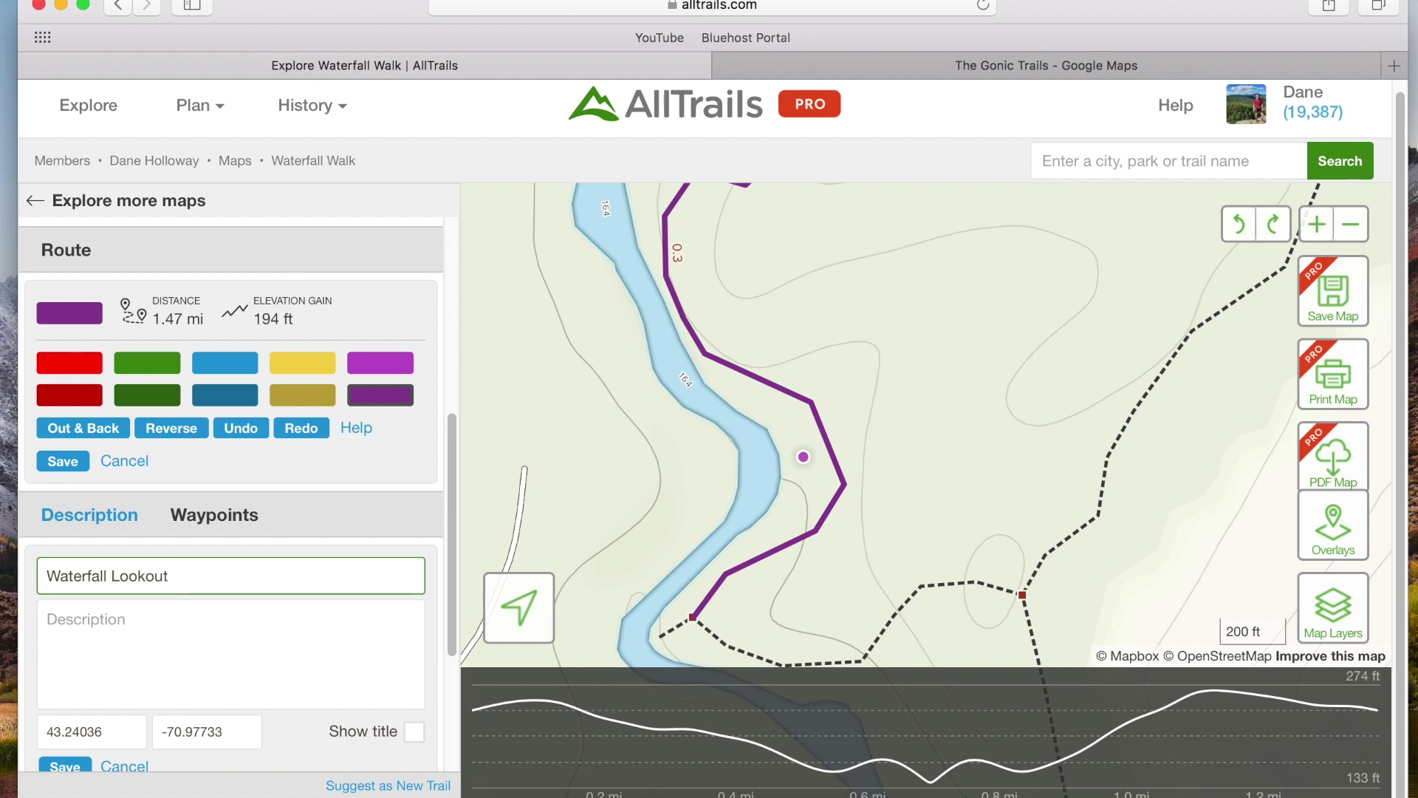
key(Tab)
click(414, 731)
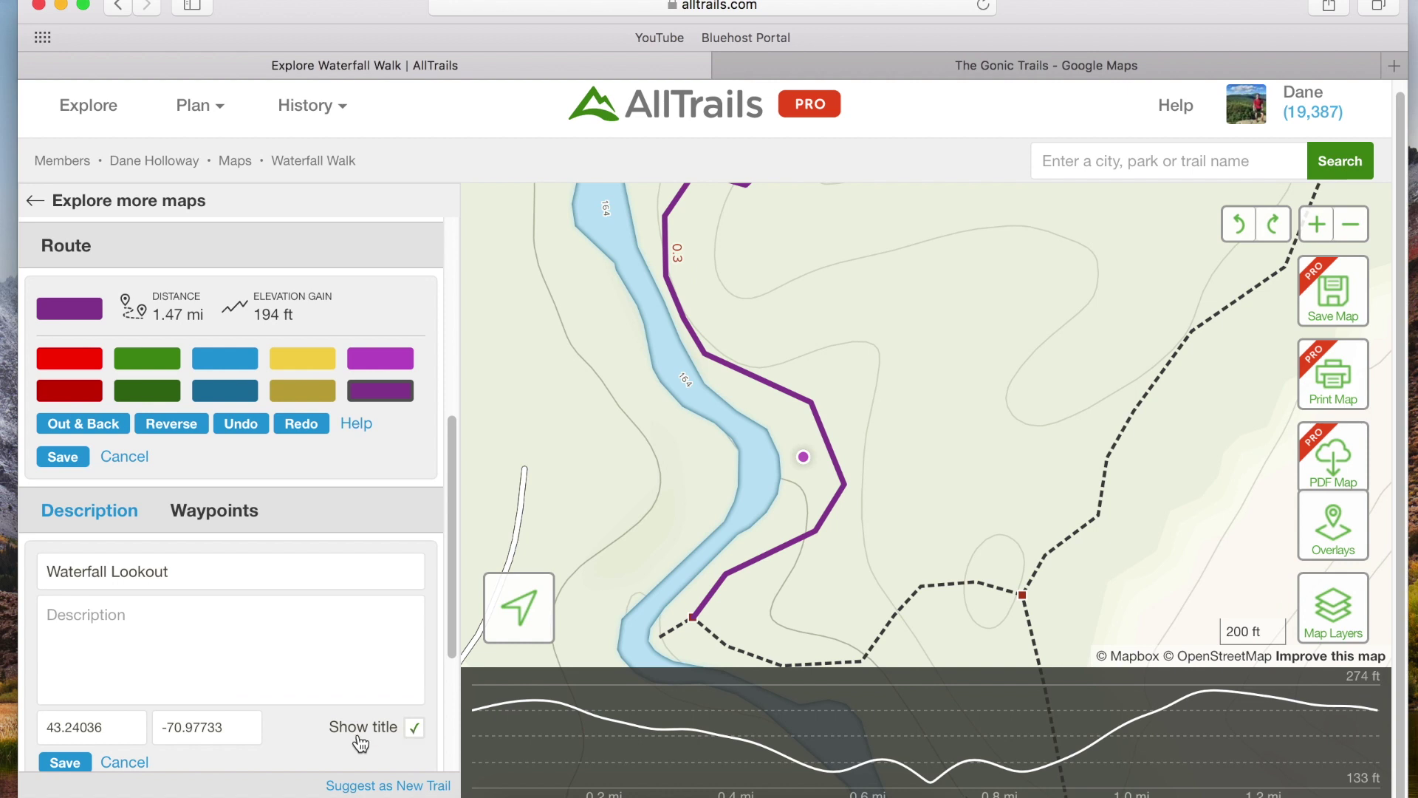
click(65, 763)
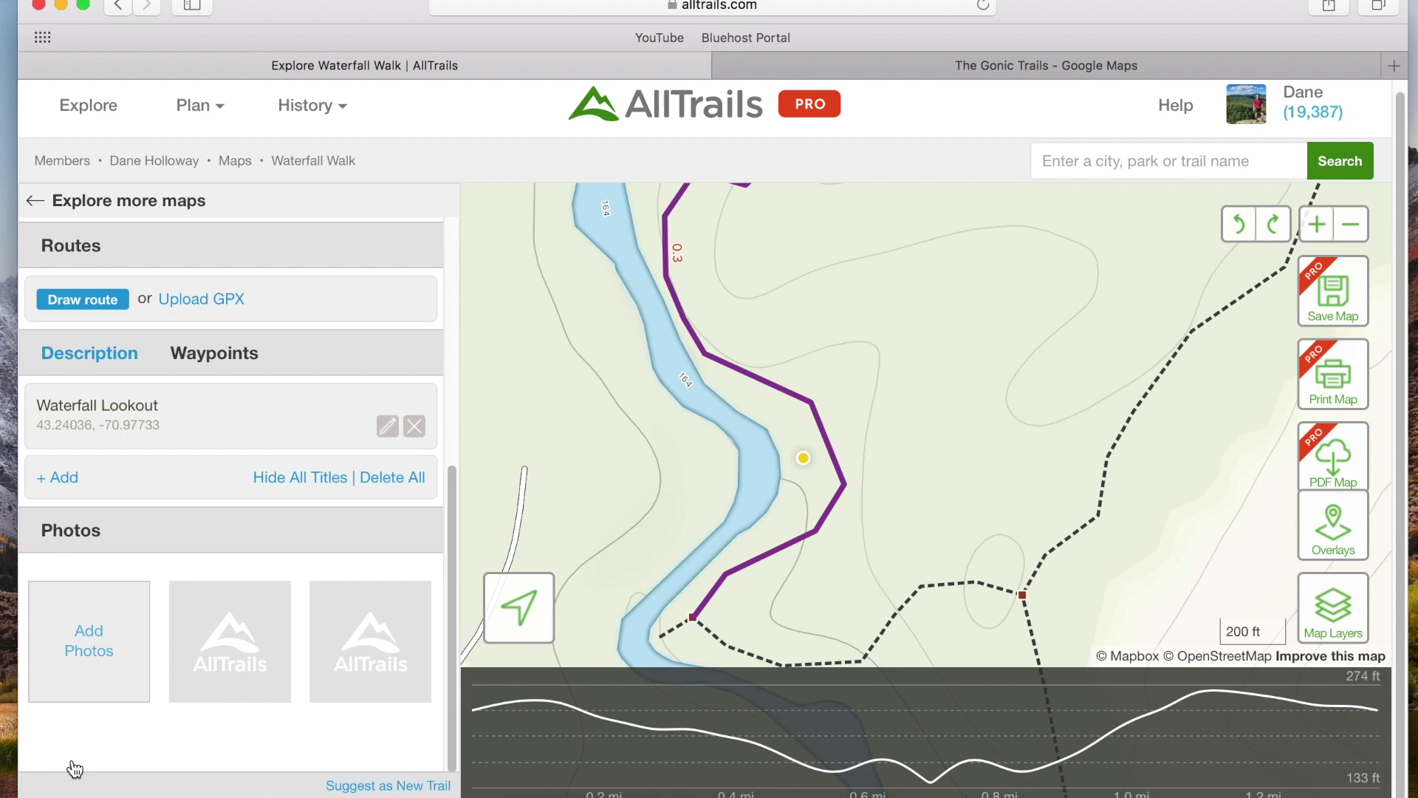
mouse_move(803, 461)
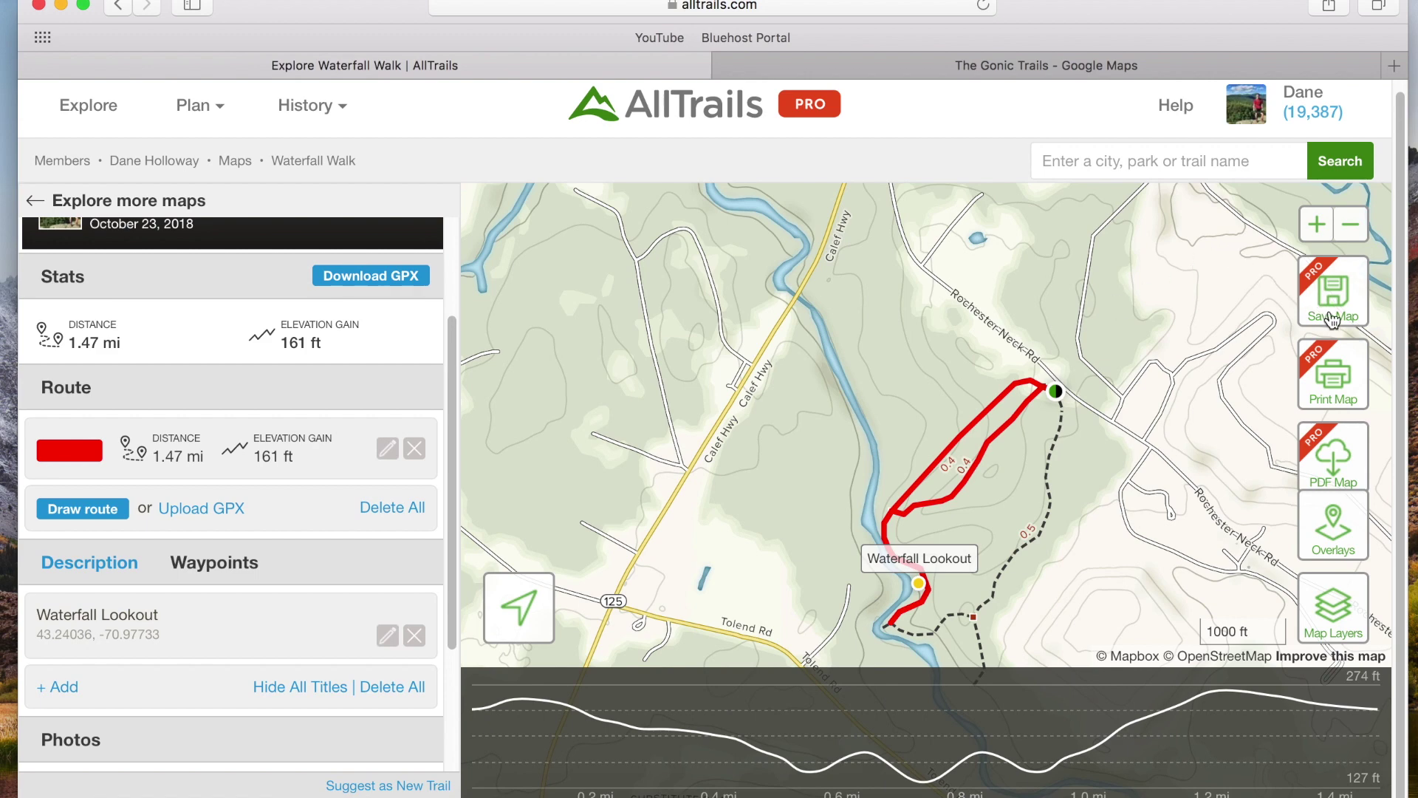
Preview the red Waterfall Walk route on satellite imagery and other base layers with contour lines.
mouse_move(1319, 516)
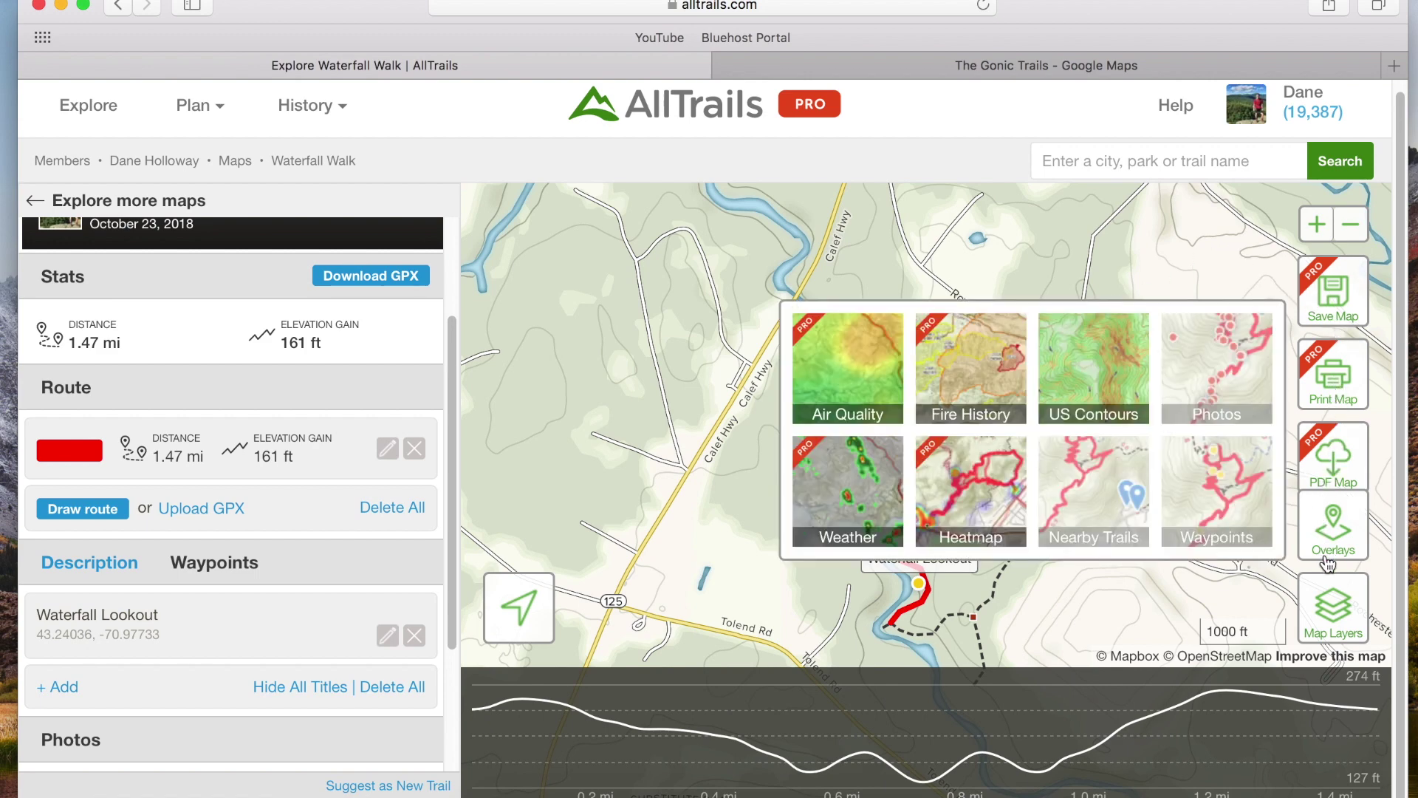
mouse_move(1321, 613)
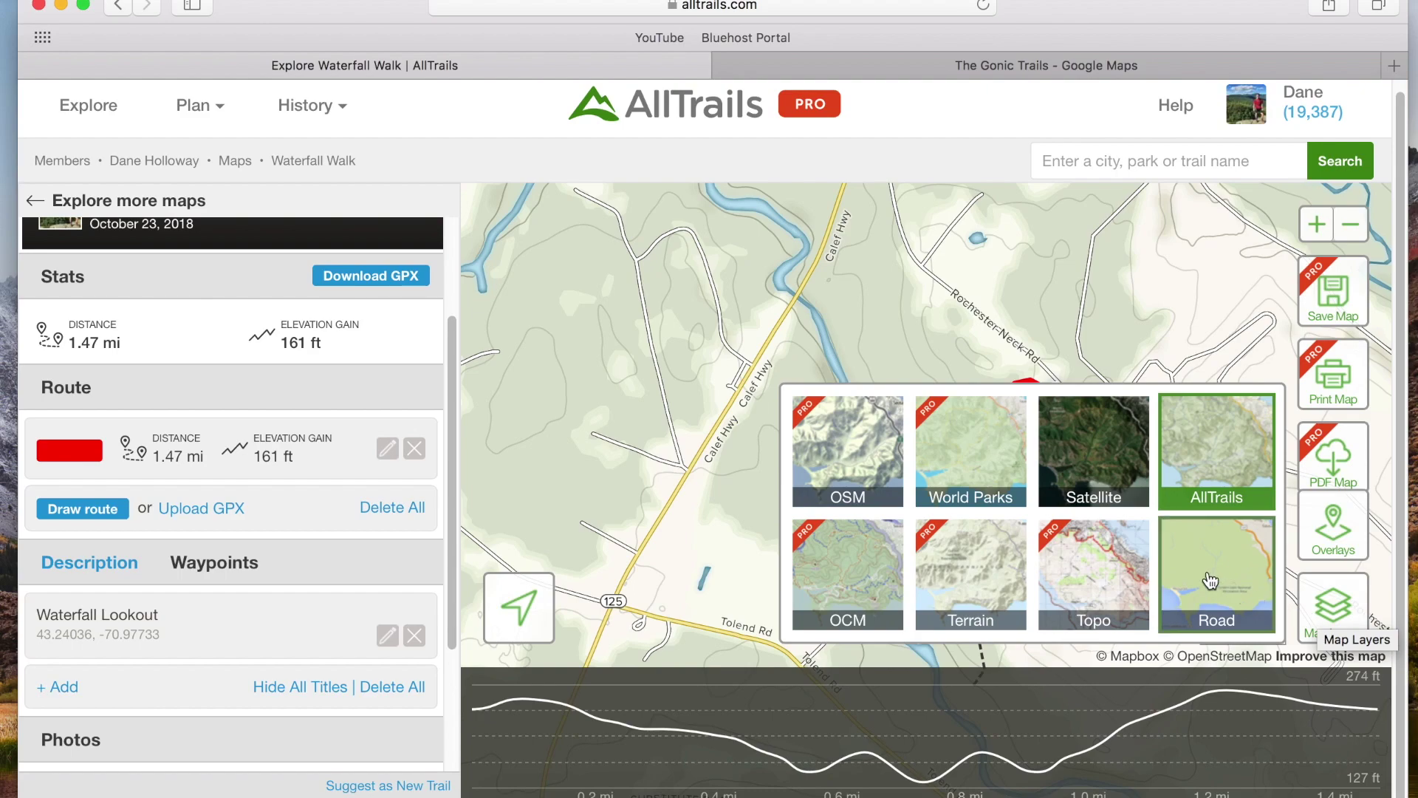
click(1093, 472)
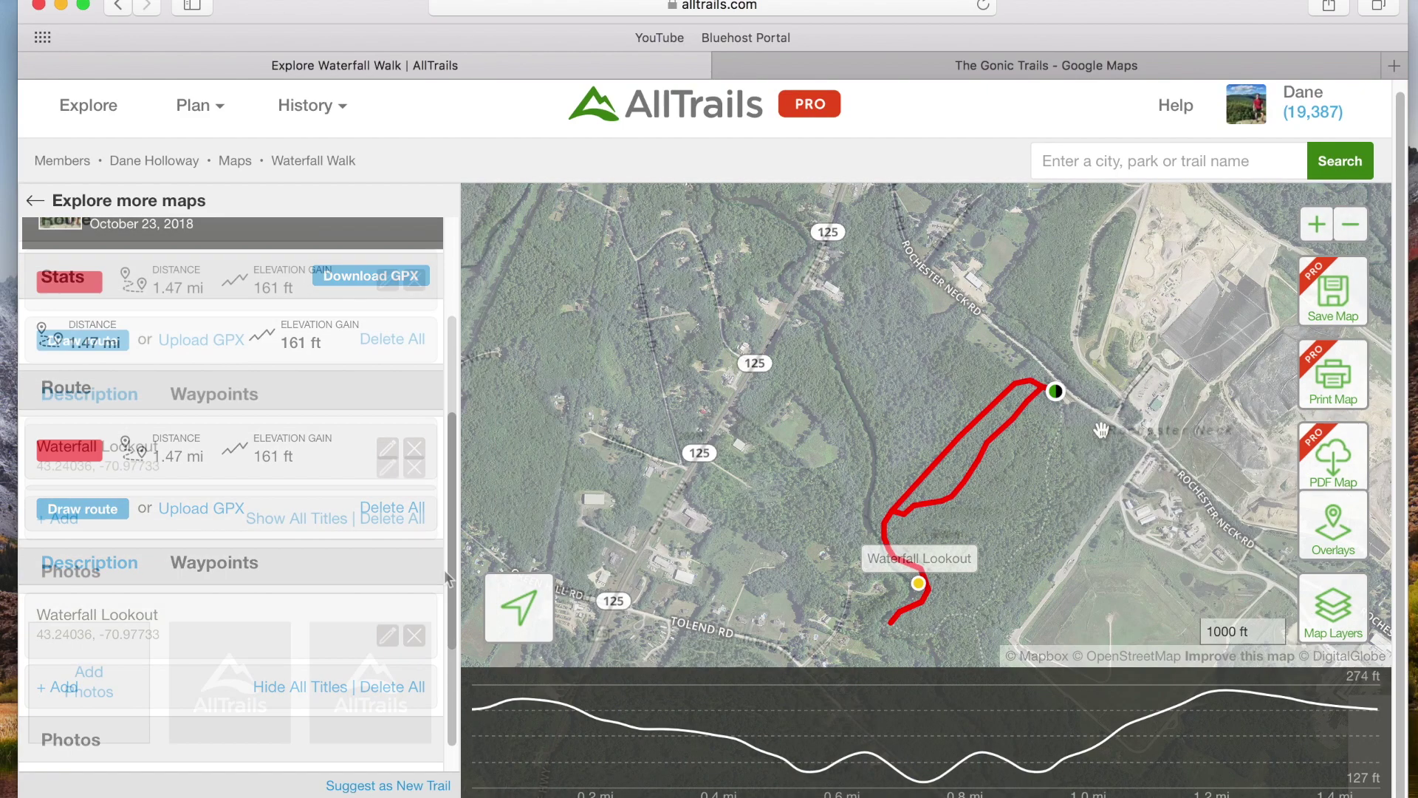
scroll(444, 570, up, 5)
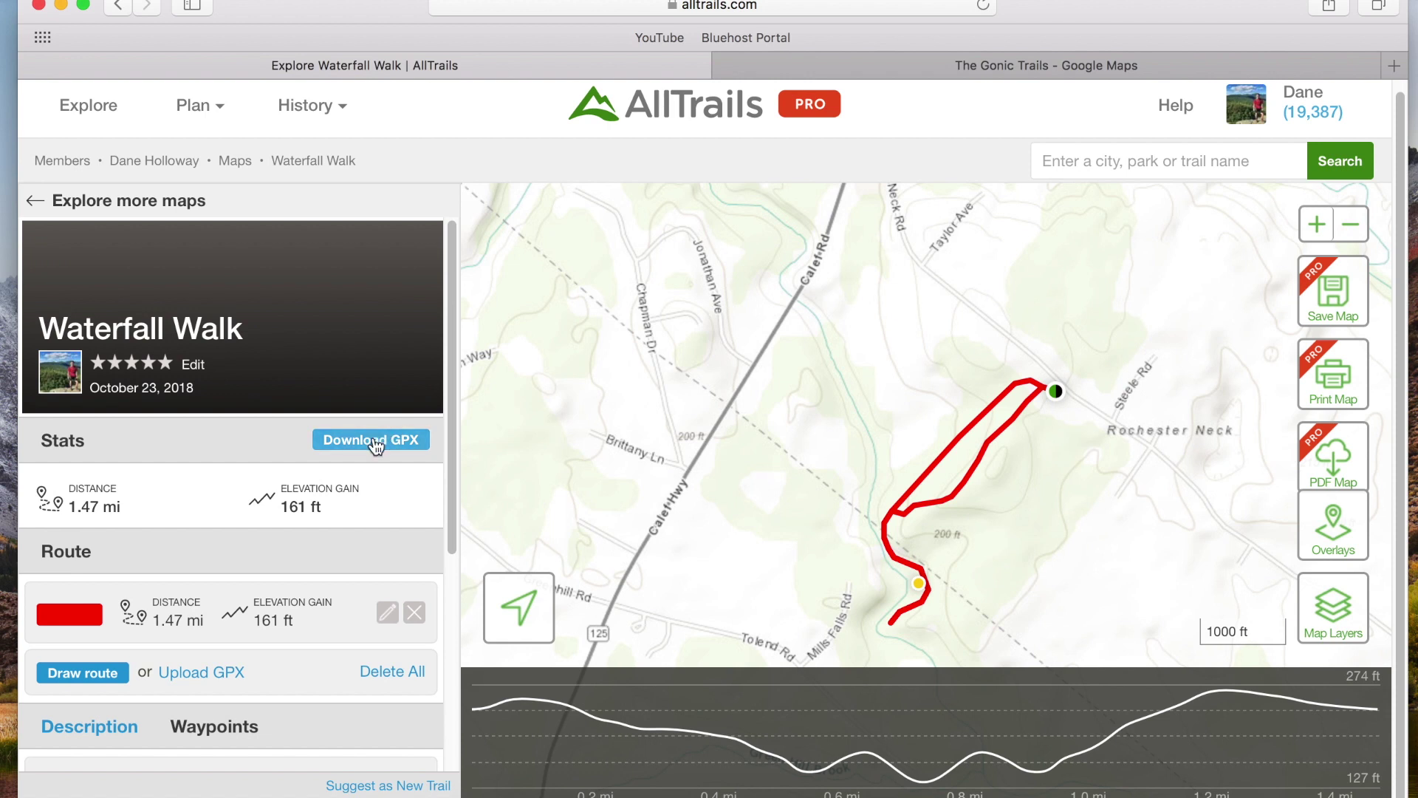
drag(449, 382, 422, 636)
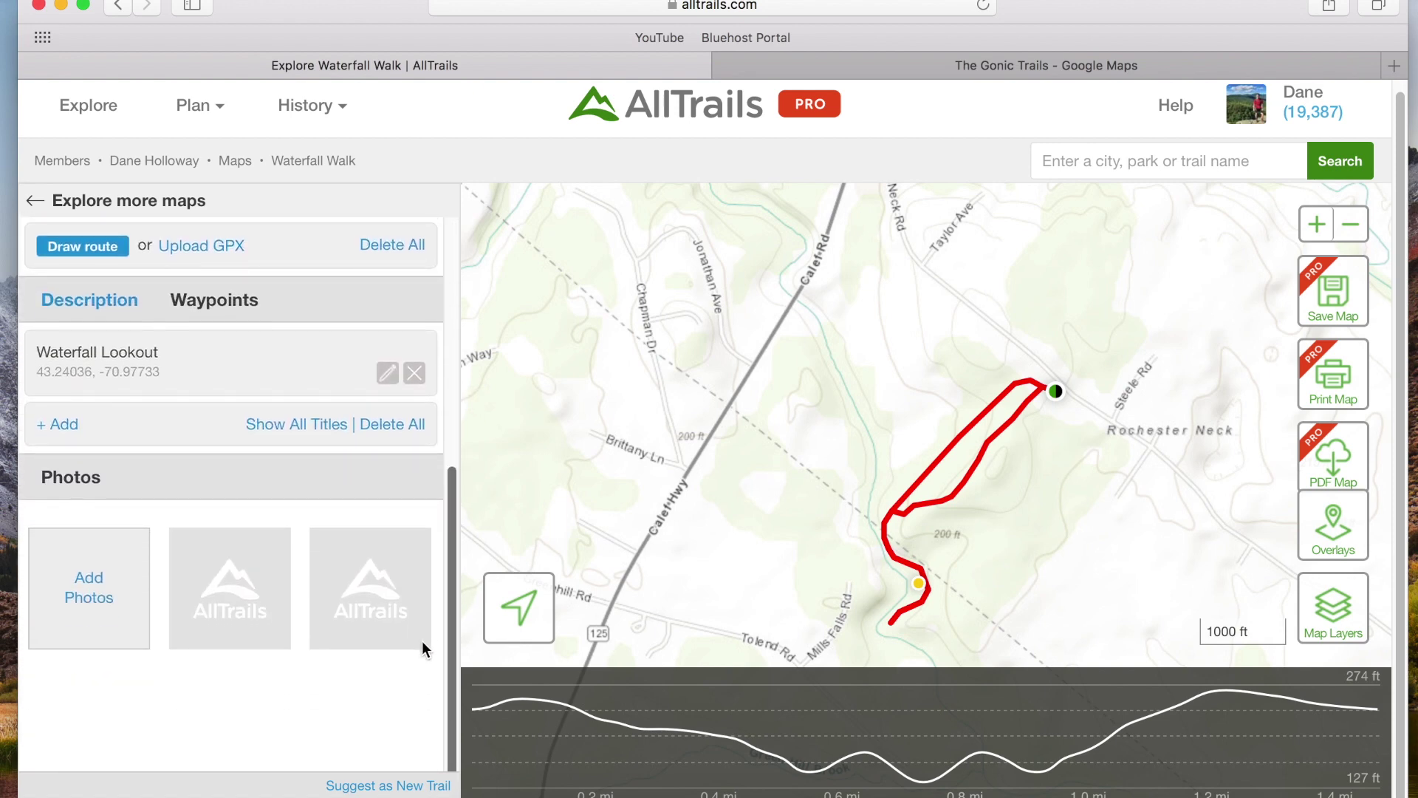
scroll(437, 538, up, 5)
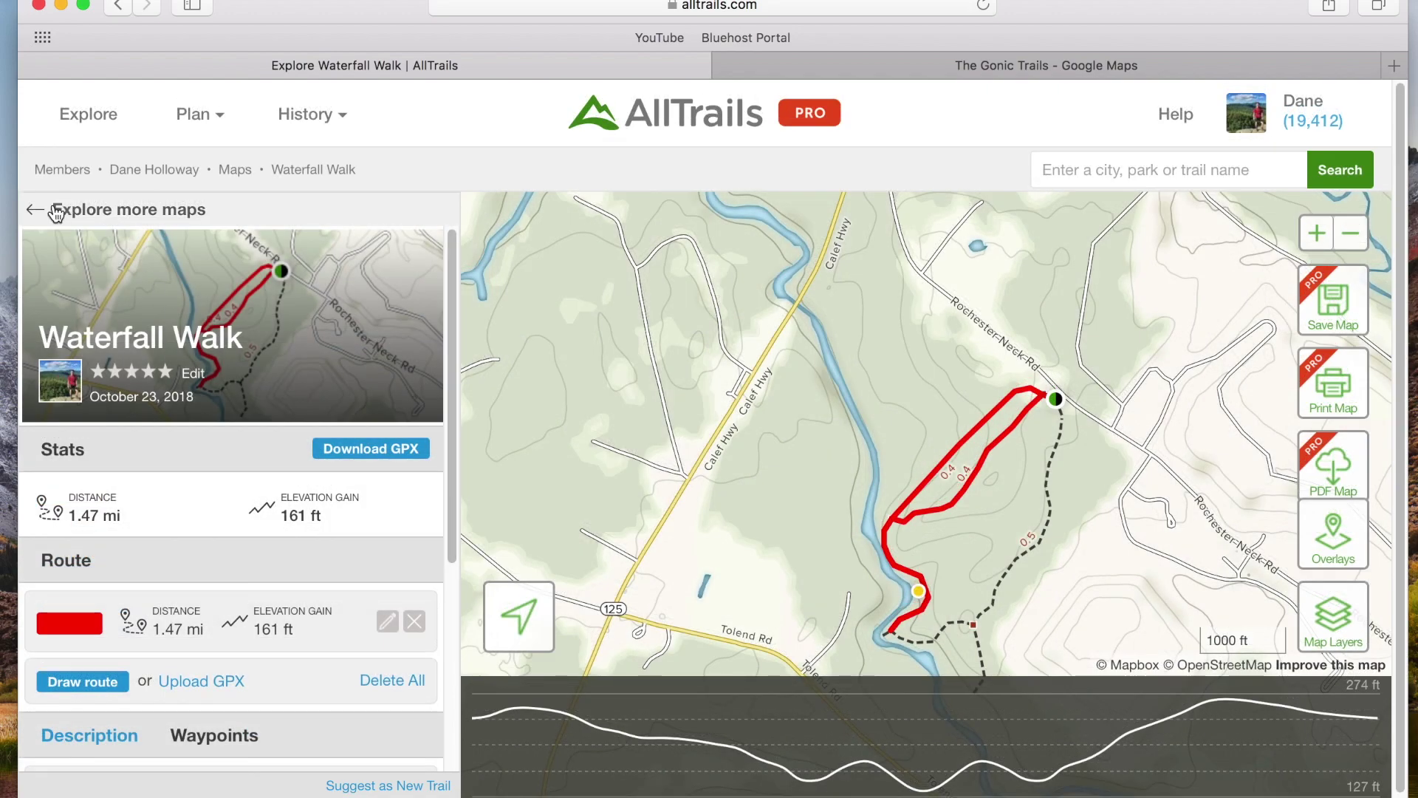
Go back to My Maps and reopen the Waterfall Walk map.
click(56, 211)
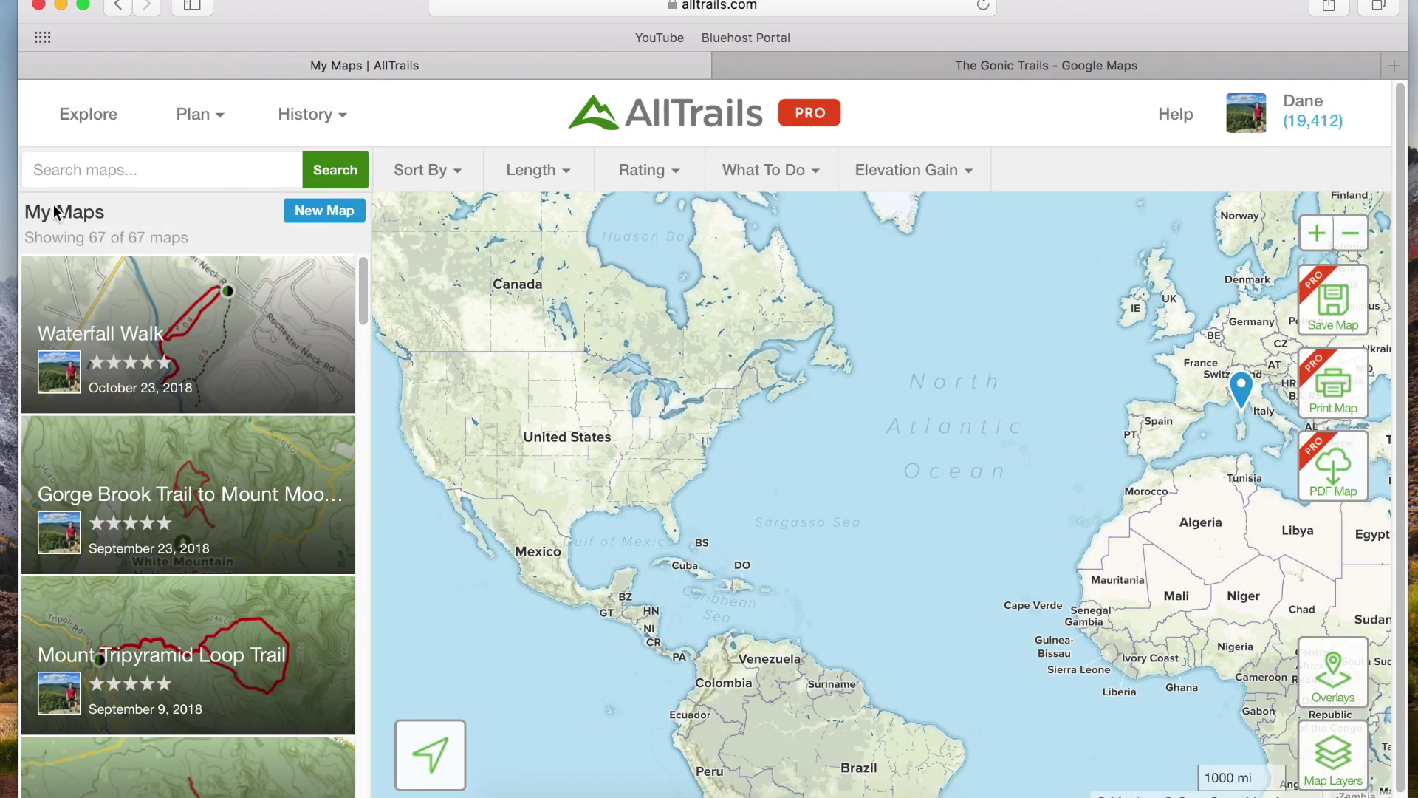
click(170, 341)
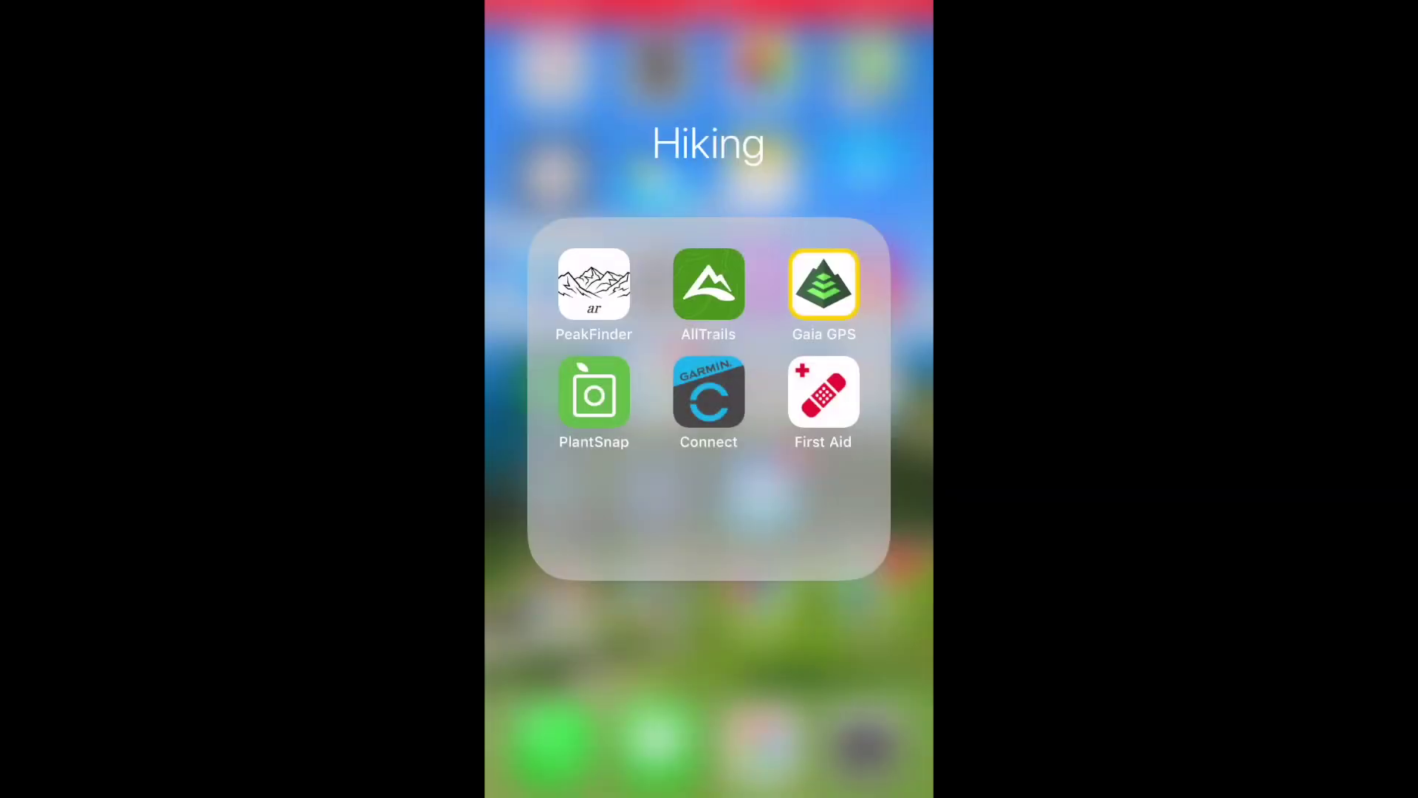
In the iOS app, list saved custom Maps under Plan, with Waterfall Walk at the top.
click(709, 284)
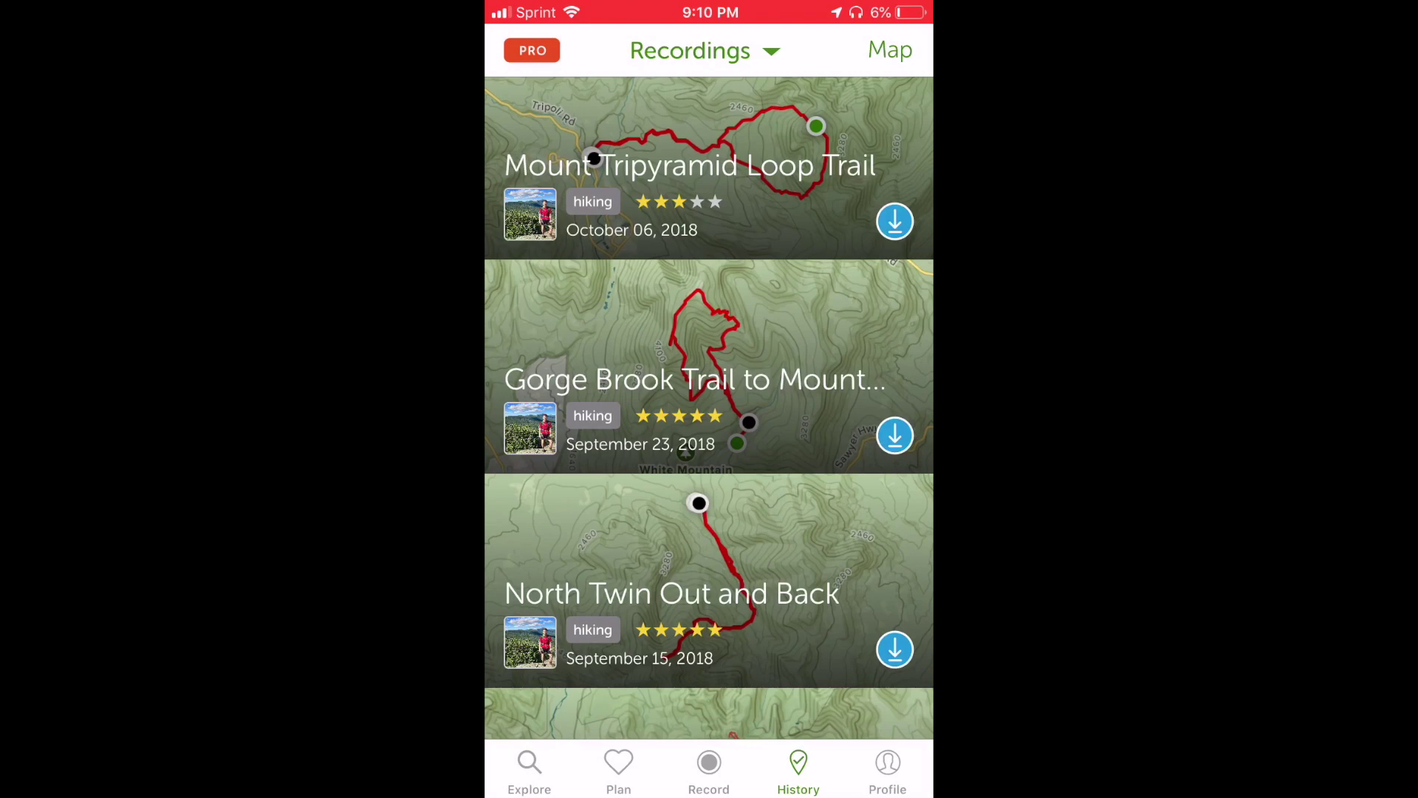
click(619, 772)
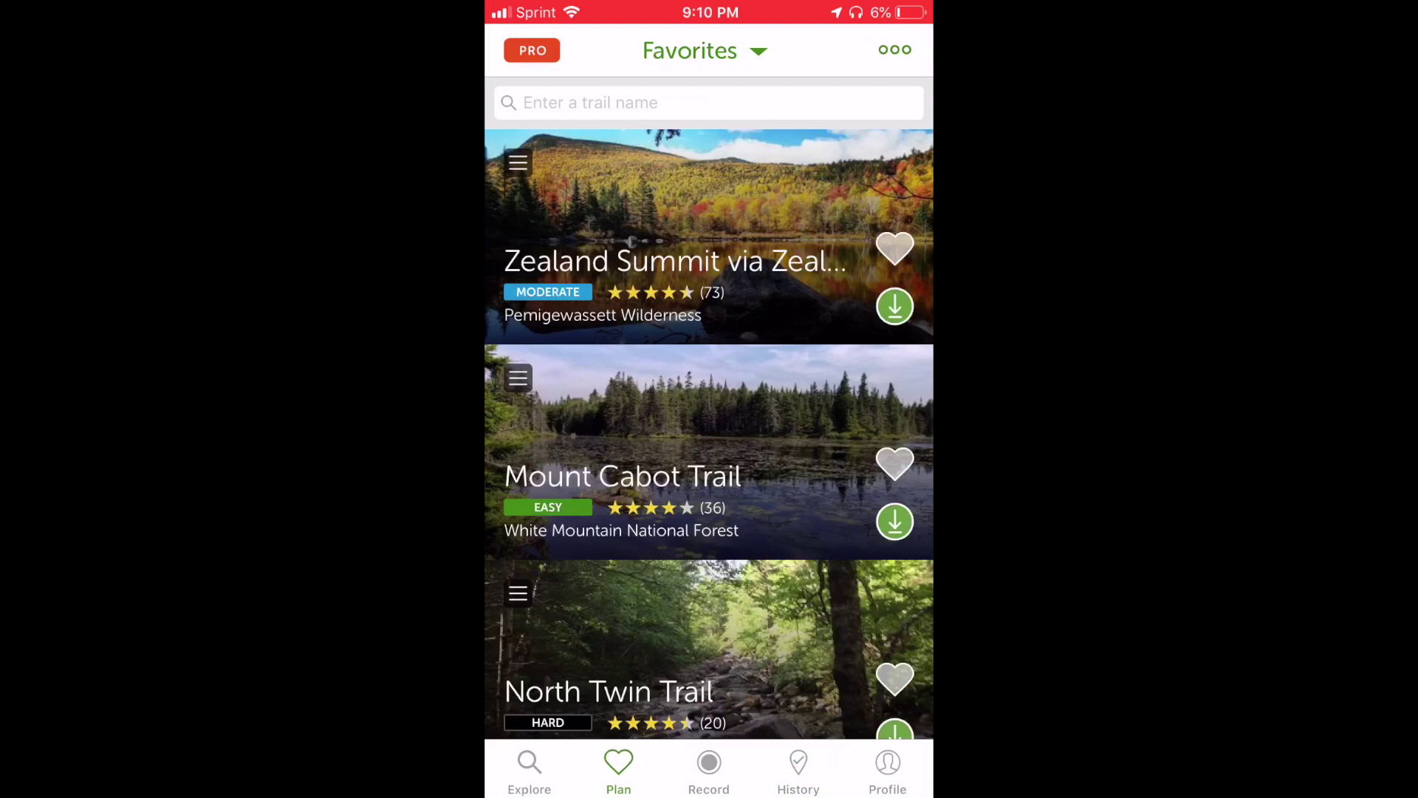
click(700, 50)
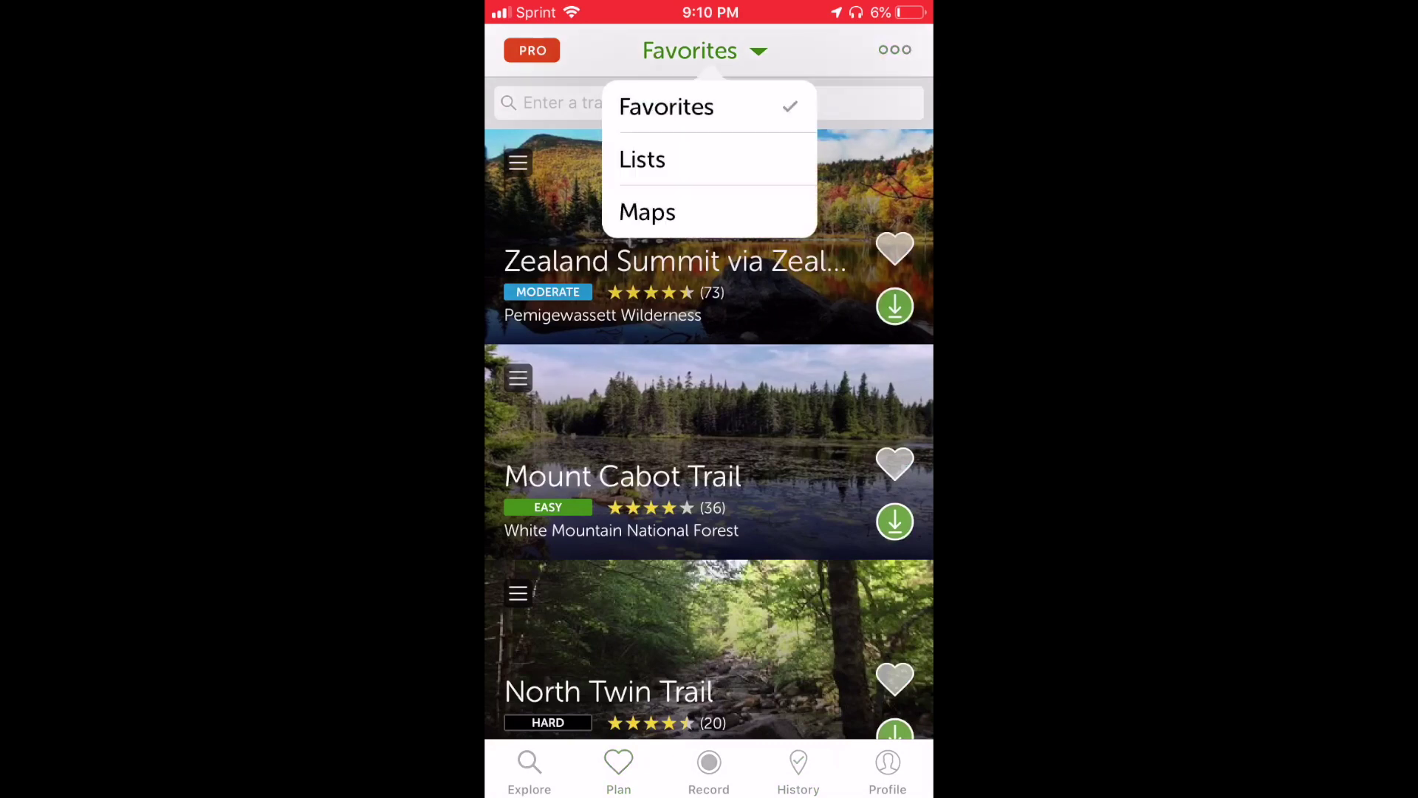
click(647, 212)
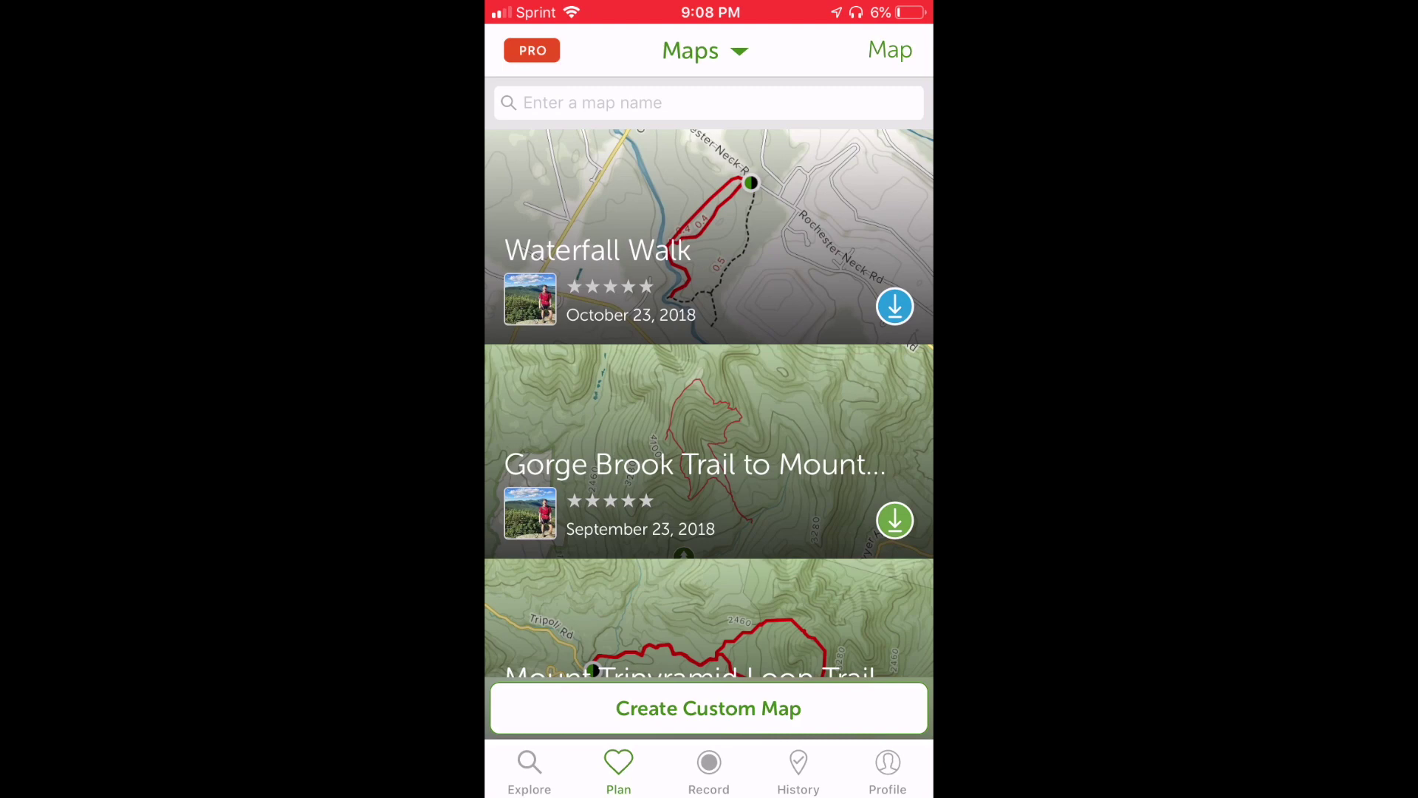
Download Waterfall Walk's OCM and AllTrails map layers for offline use.
click(895, 306)
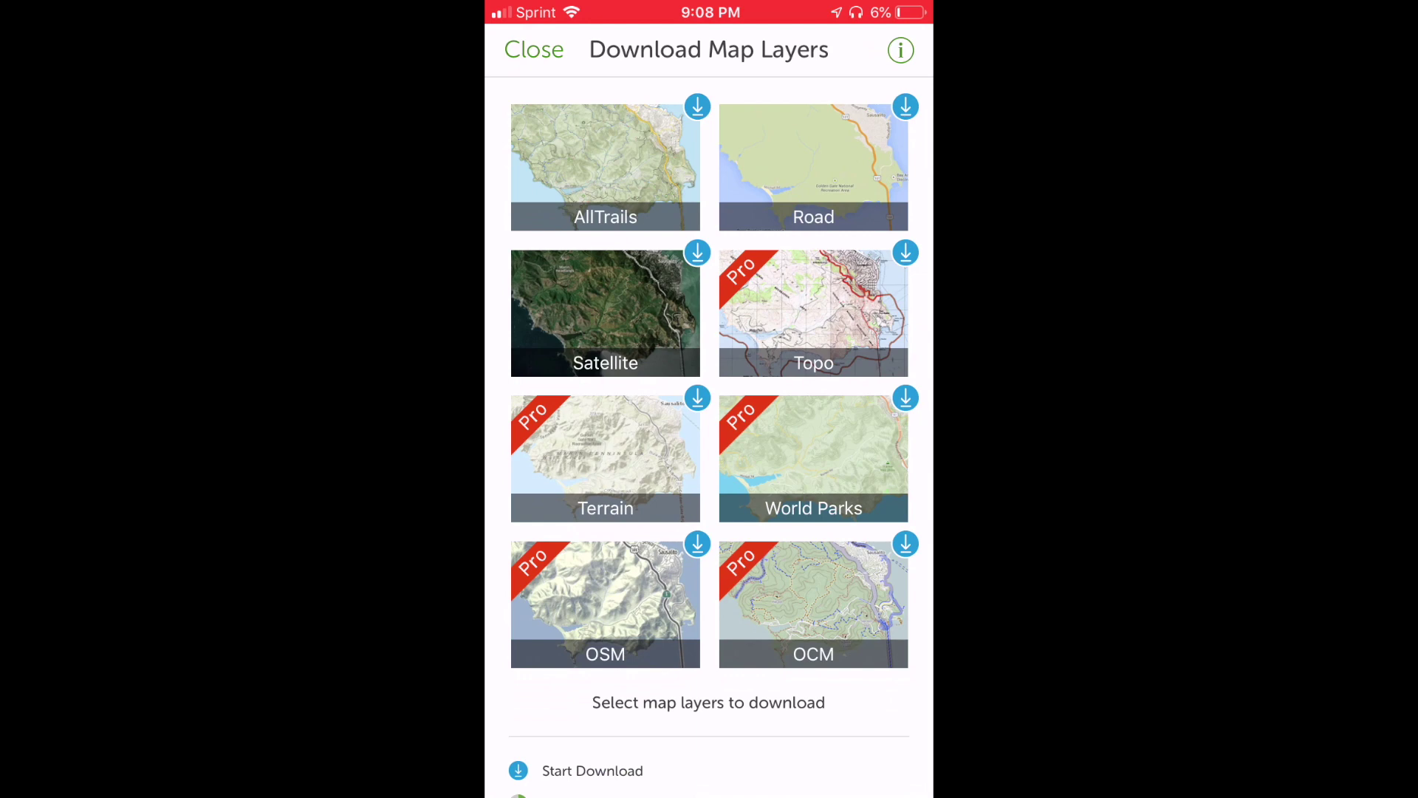
click(906, 544)
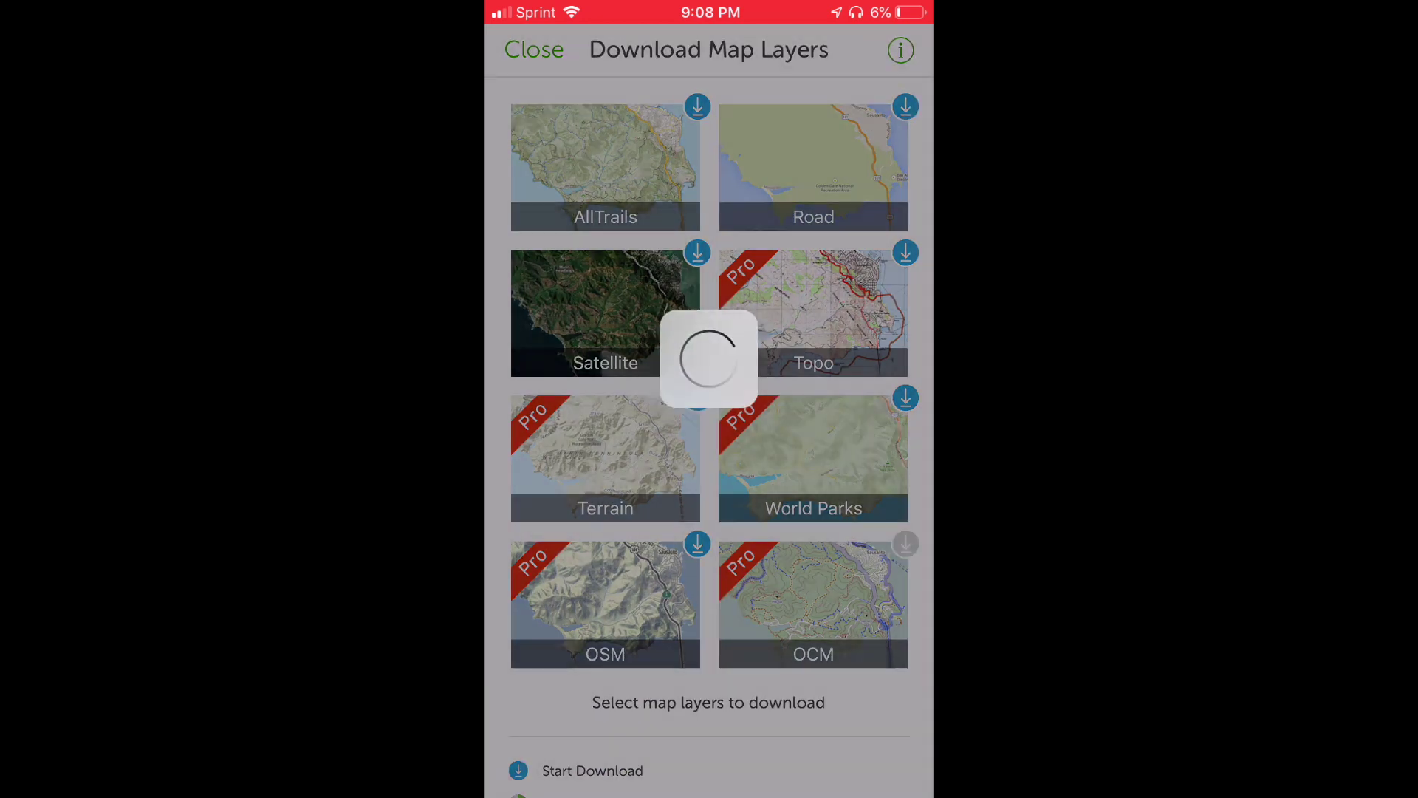
click(697, 107)
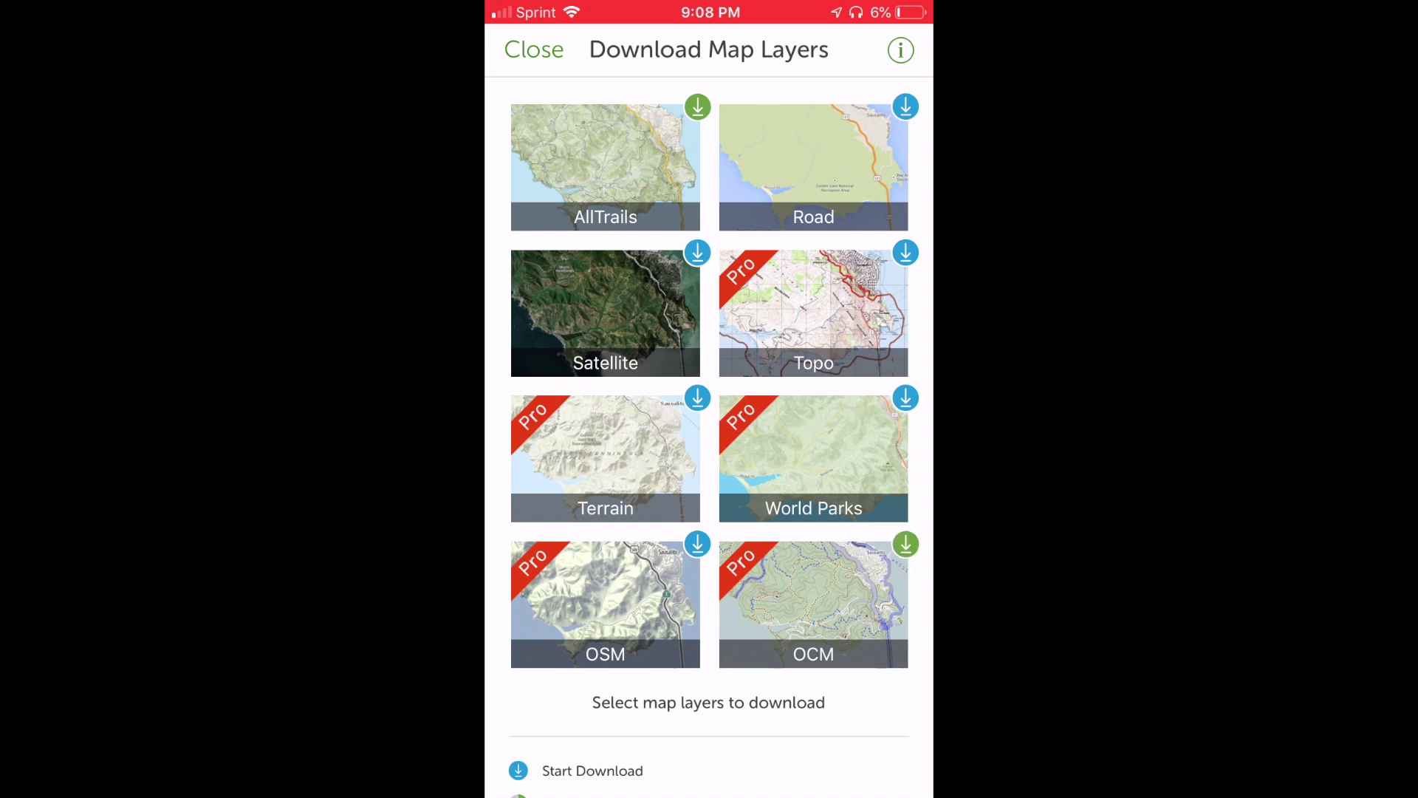
click(534, 50)
click(709, 237)
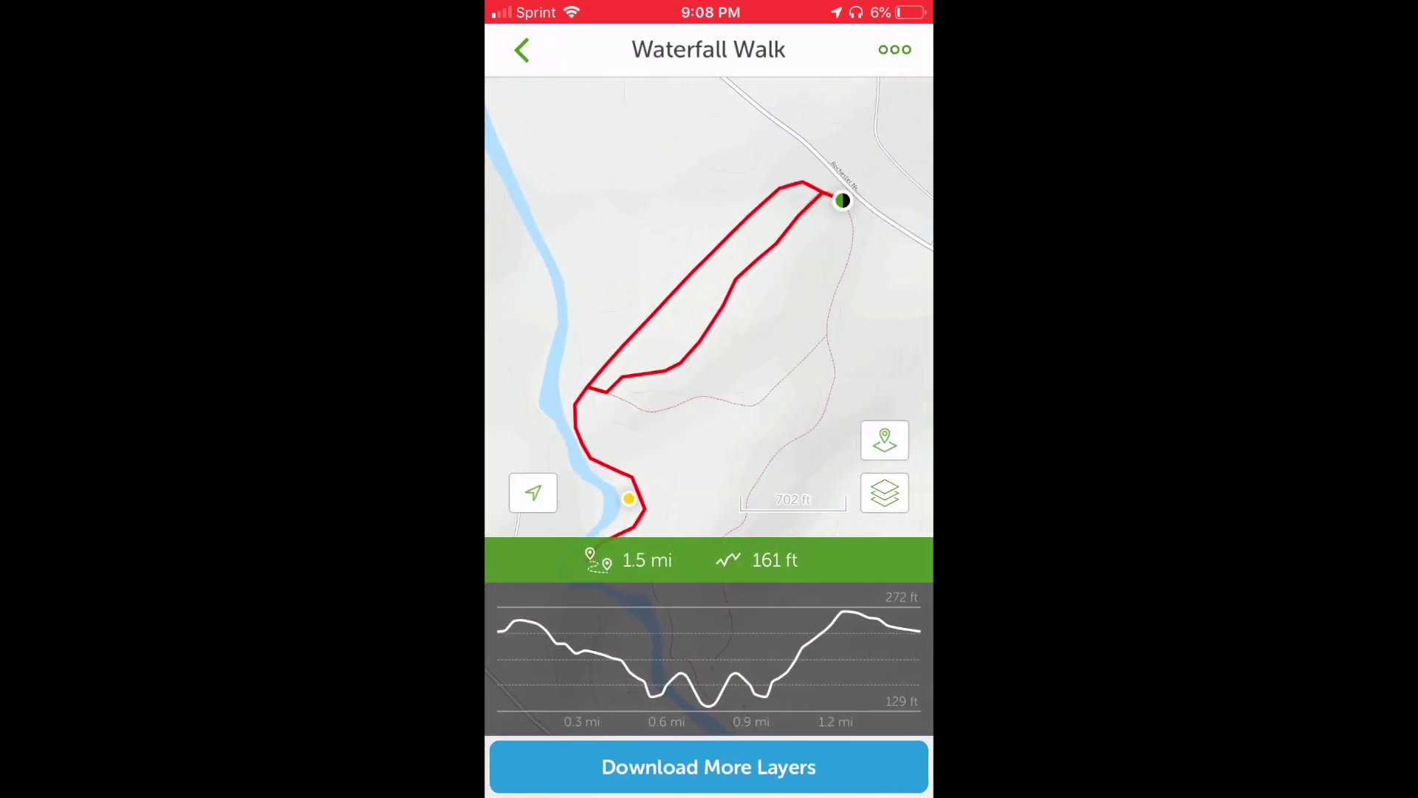
Open Waterfall Walk's options menu with Share, Edit, Directions, Load into Recorder and Delete.
click(895, 50)
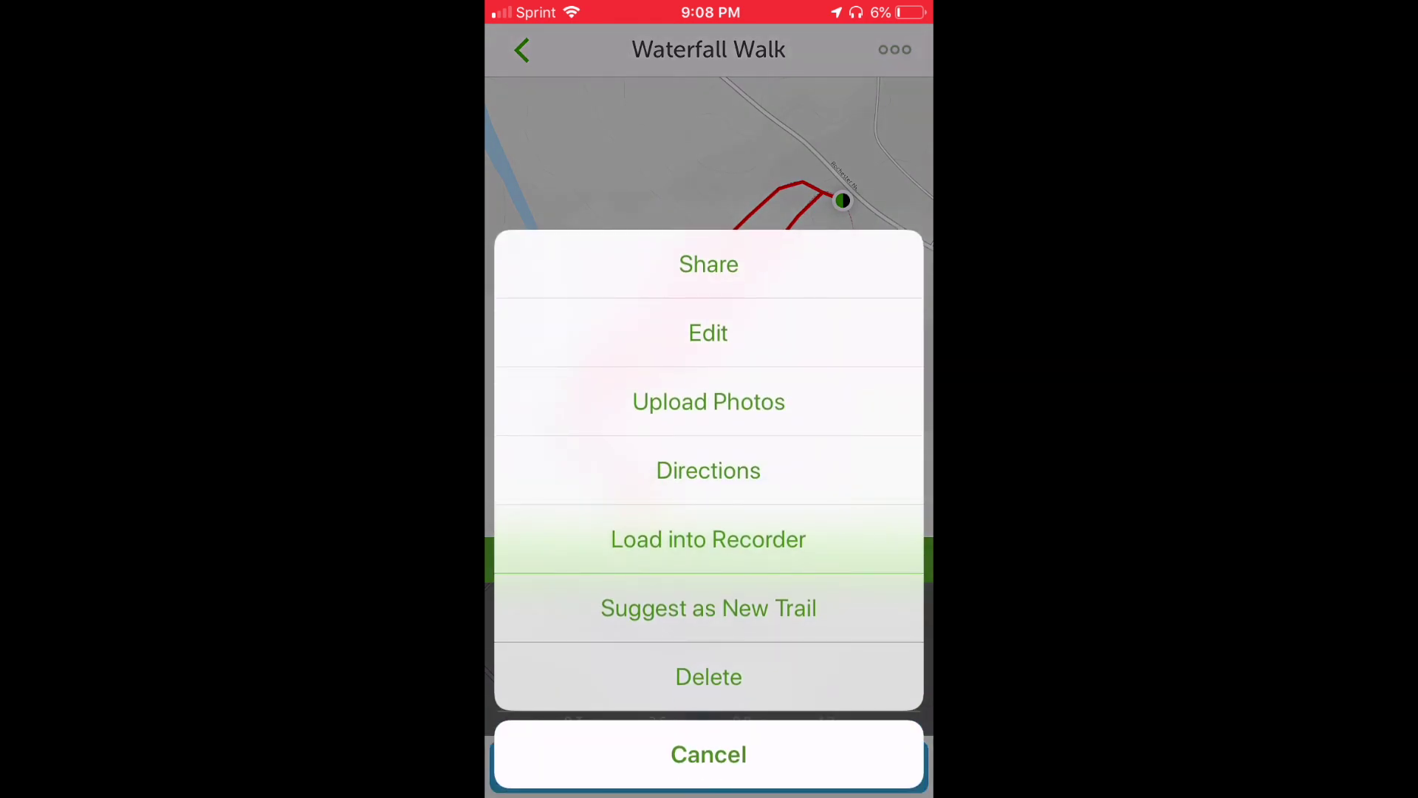